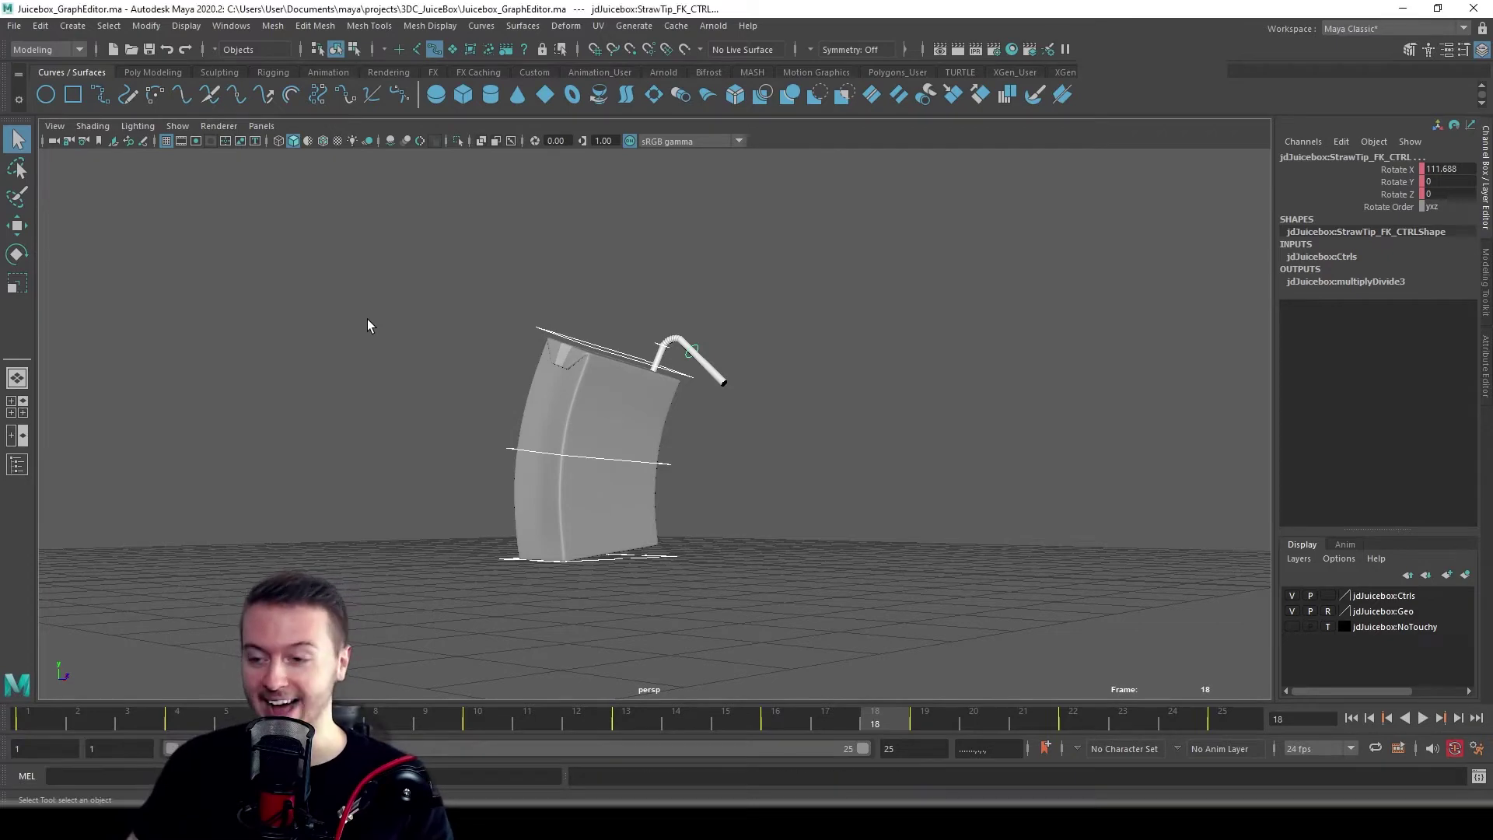
- Clear the selection, play the juice box walk cycle and tumble the camera around it
{"action": "left_click", "coordinate": [368, 318]}
{"action": "left_click", "coordinate": [1423, 719]}
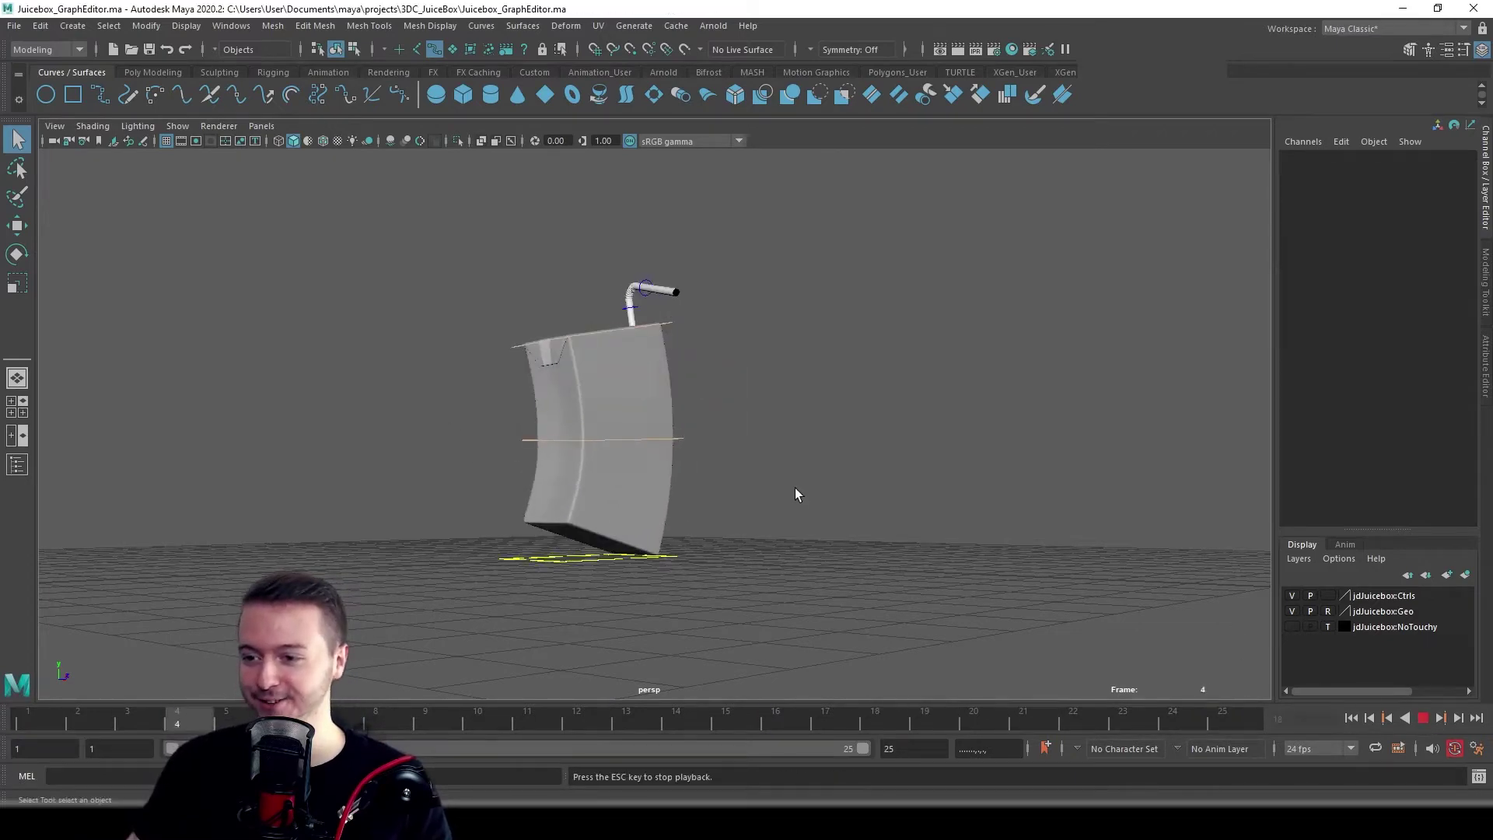
{"action": "left_click_drag", "start_coordinate": [826, 464], "coordinate": [700, 488], "text": "alt"}
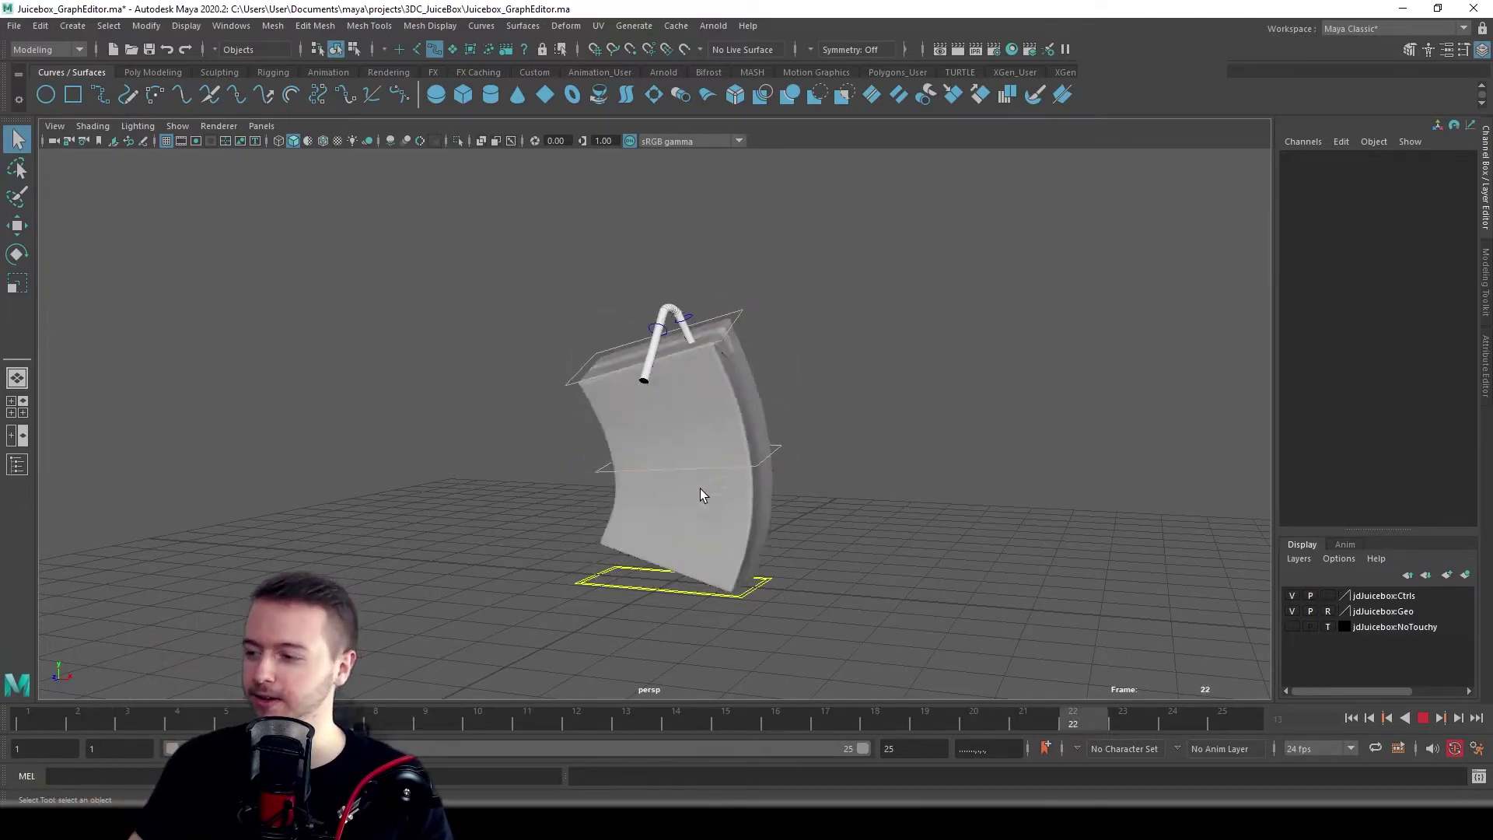
- Stop playback at frame 22 and open the Graph Editor from Windows > Animation Editors
{"action": "left_click", "coordinate": [1422, 718]}
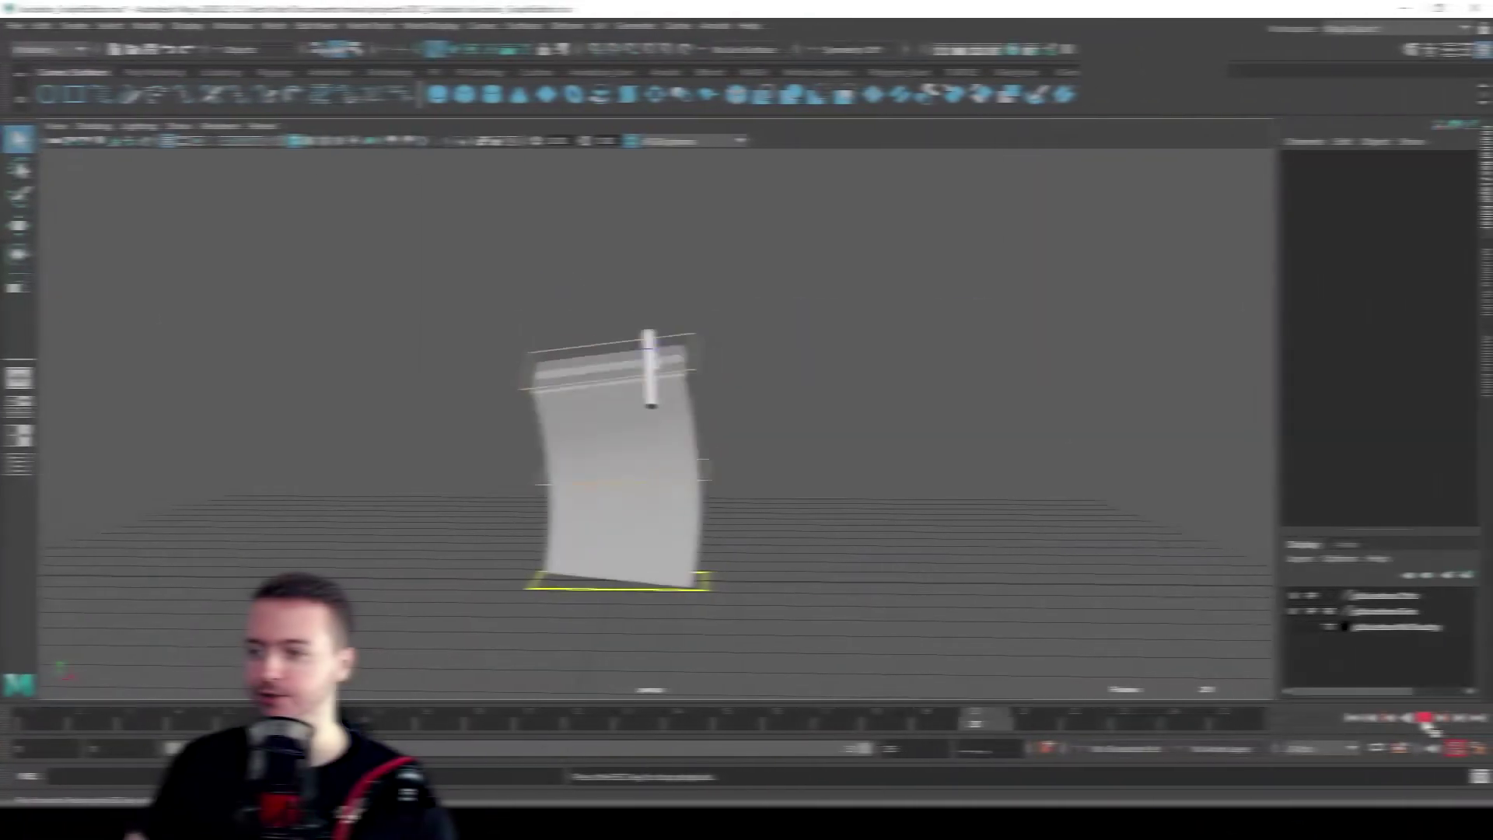
{"action": "left_click", "coordinate": [1421, 720]}
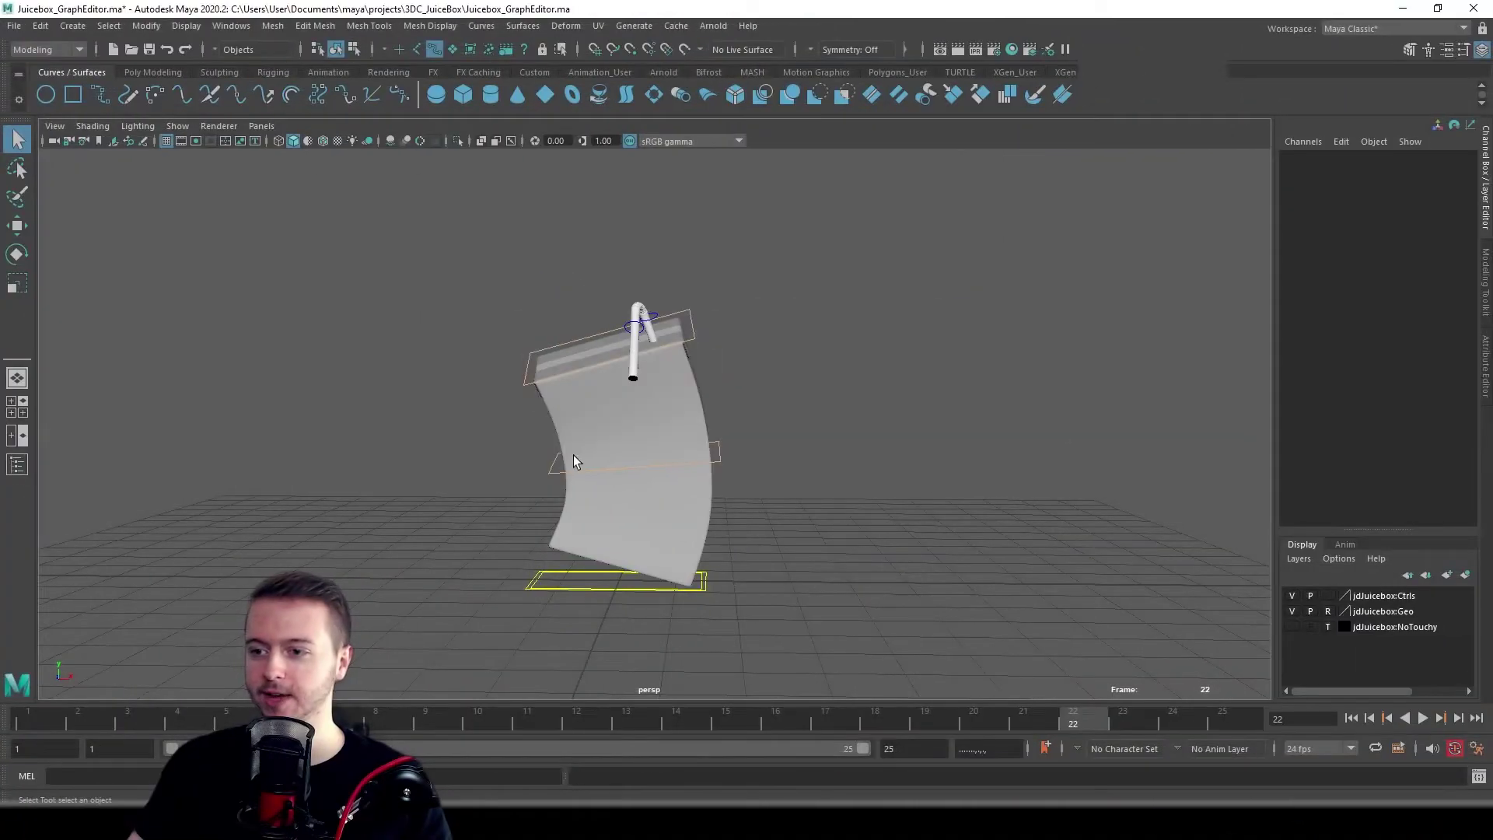
{"action": "left_click", "coordinate": [232, 26]}
{"action": "mouse_move", "coordinate": [274, 112]}
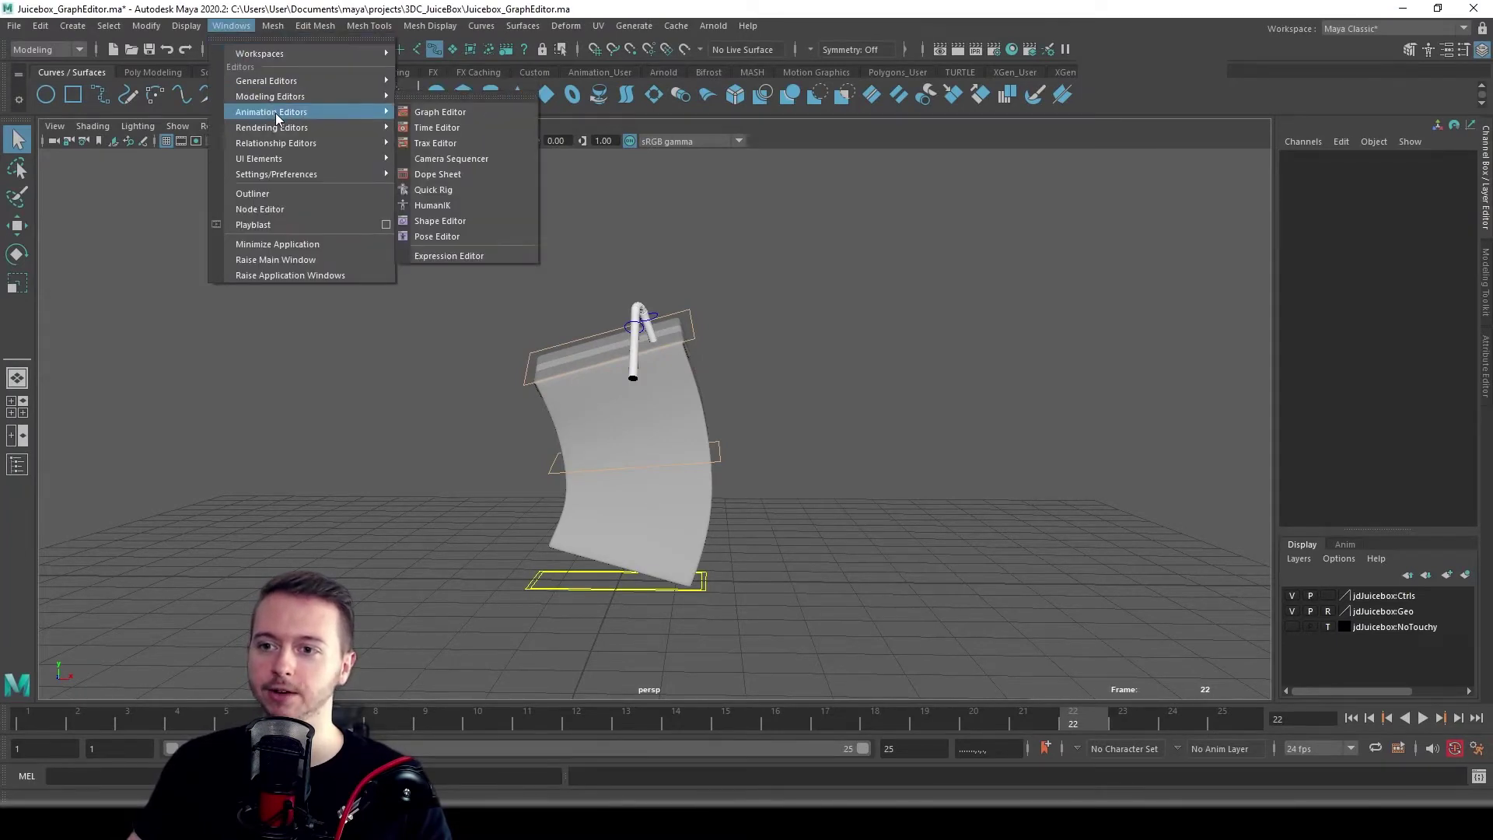
{"action": "left_click", "coordinate": [426, 114]}
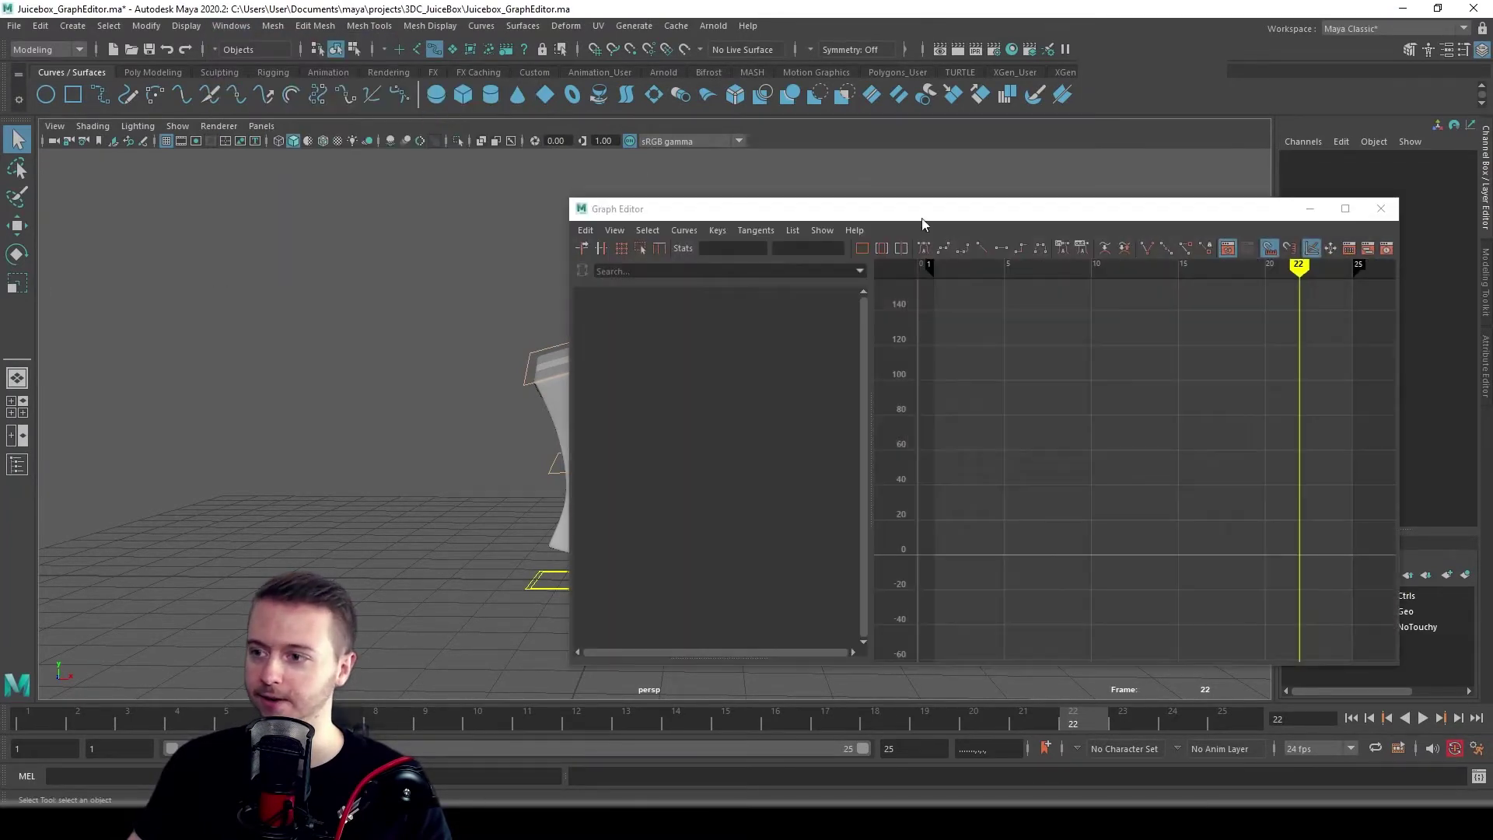
- Dock the Graph Editor beneath the perspective view
{"action": "left_click_drag", "start_coordinate": [884, 219], "coordinate": [666, 203]}
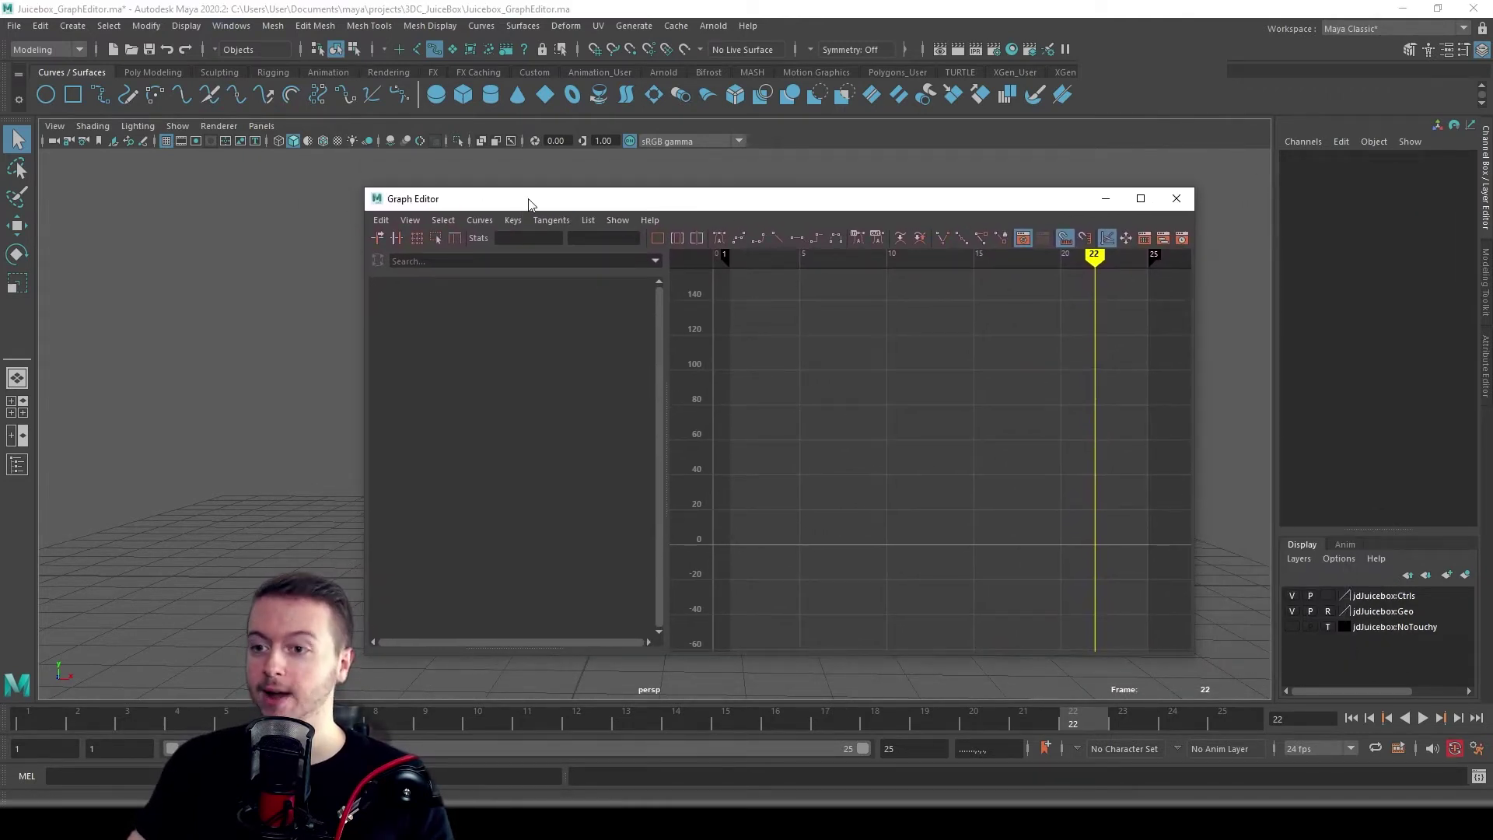
{"action": "left_click_drag", "start_coordinate": [529, 197], "coordinate": [403, 697]}
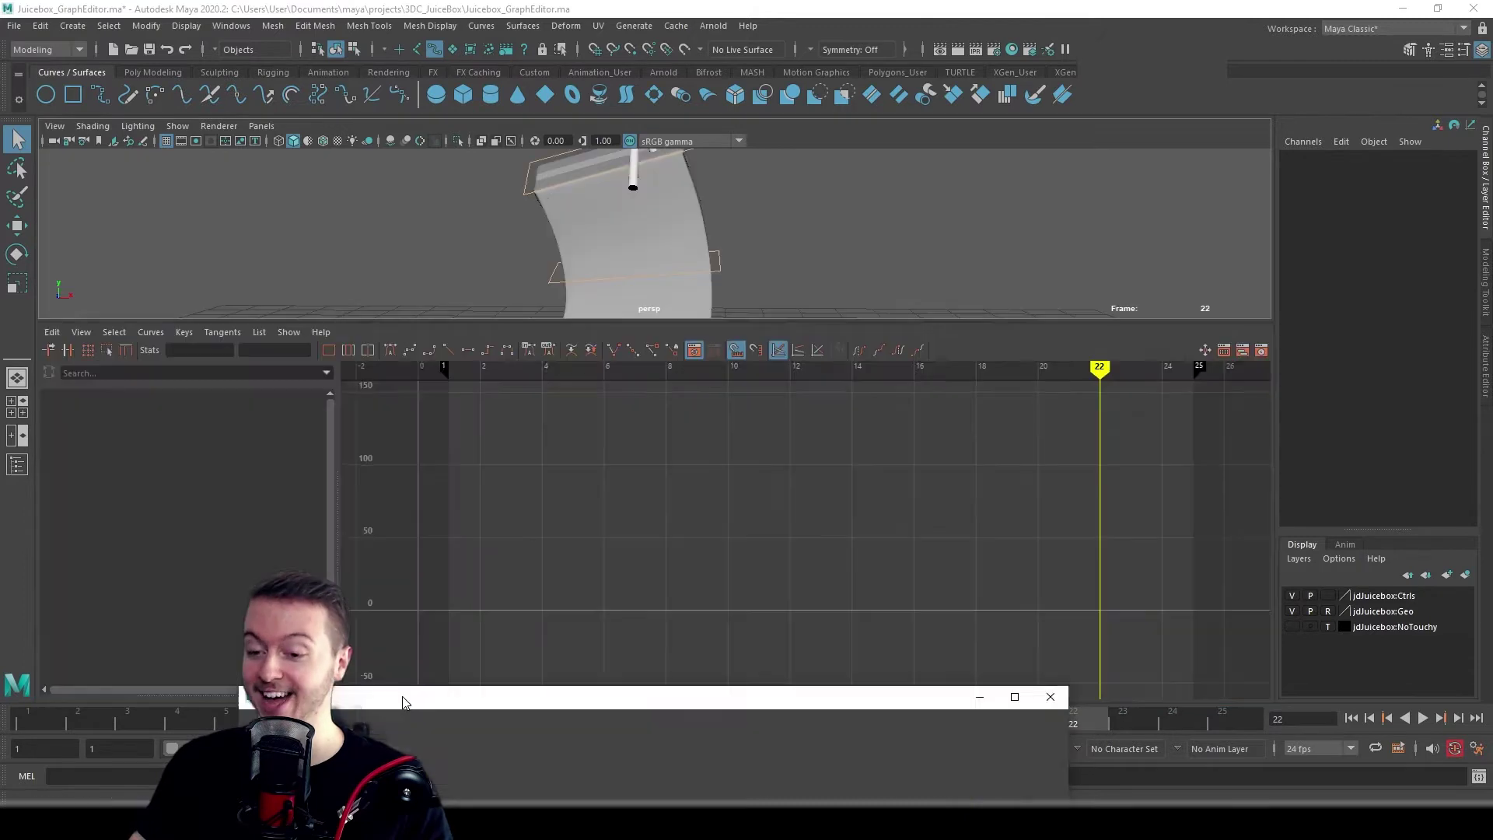
{"action": "left_click_drag", "start_coordinate": [403, 697], "coordinate": [401, 695]}
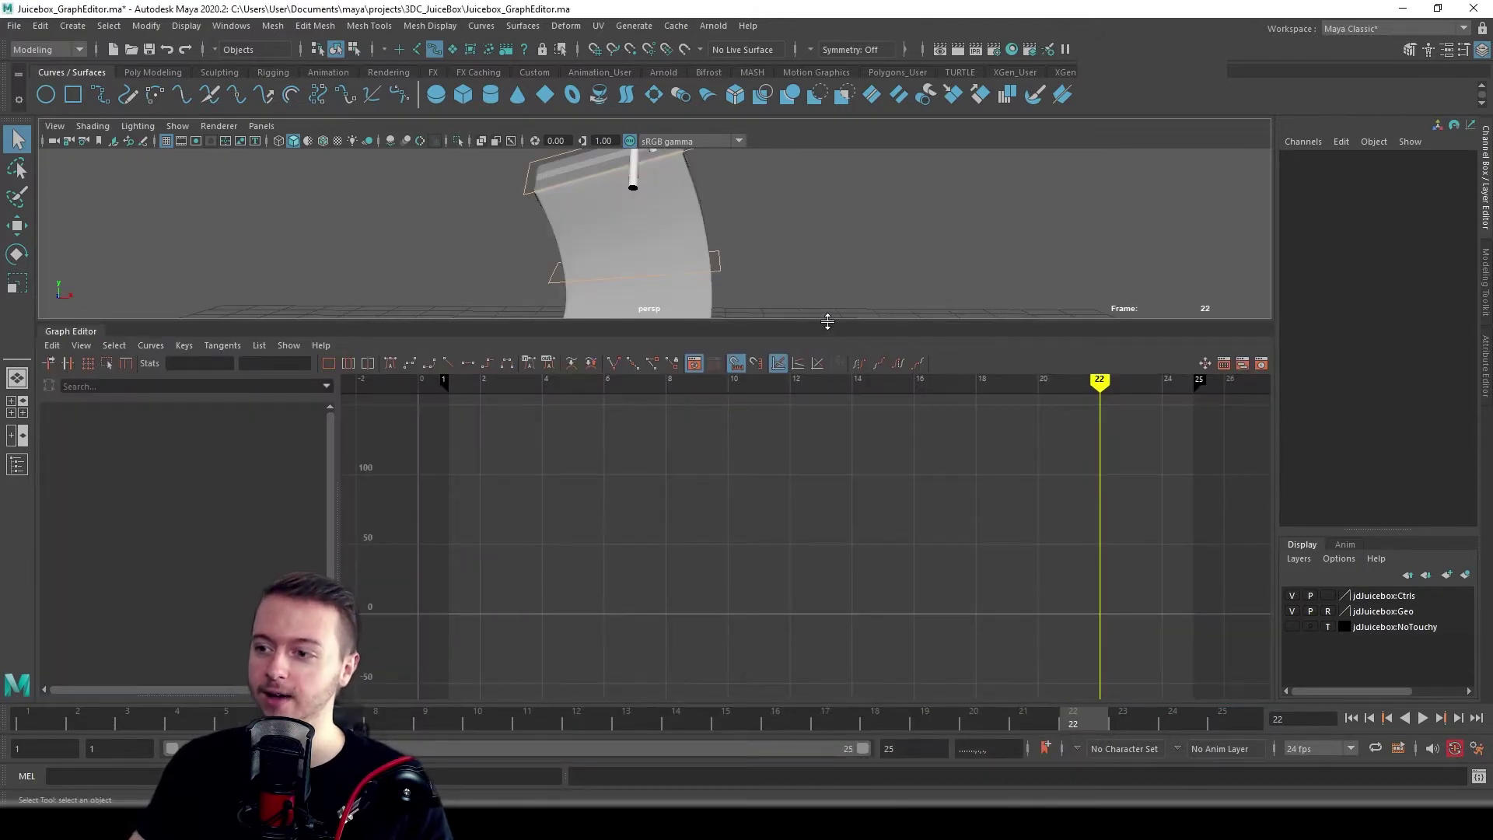
- Enlarge the 3D view, reframe the juice box, and zoom the Graph Editor's curve area
{"action": "left_click_drag", "start_coordinate": [827, 323], "coordinate": [834, 482]}
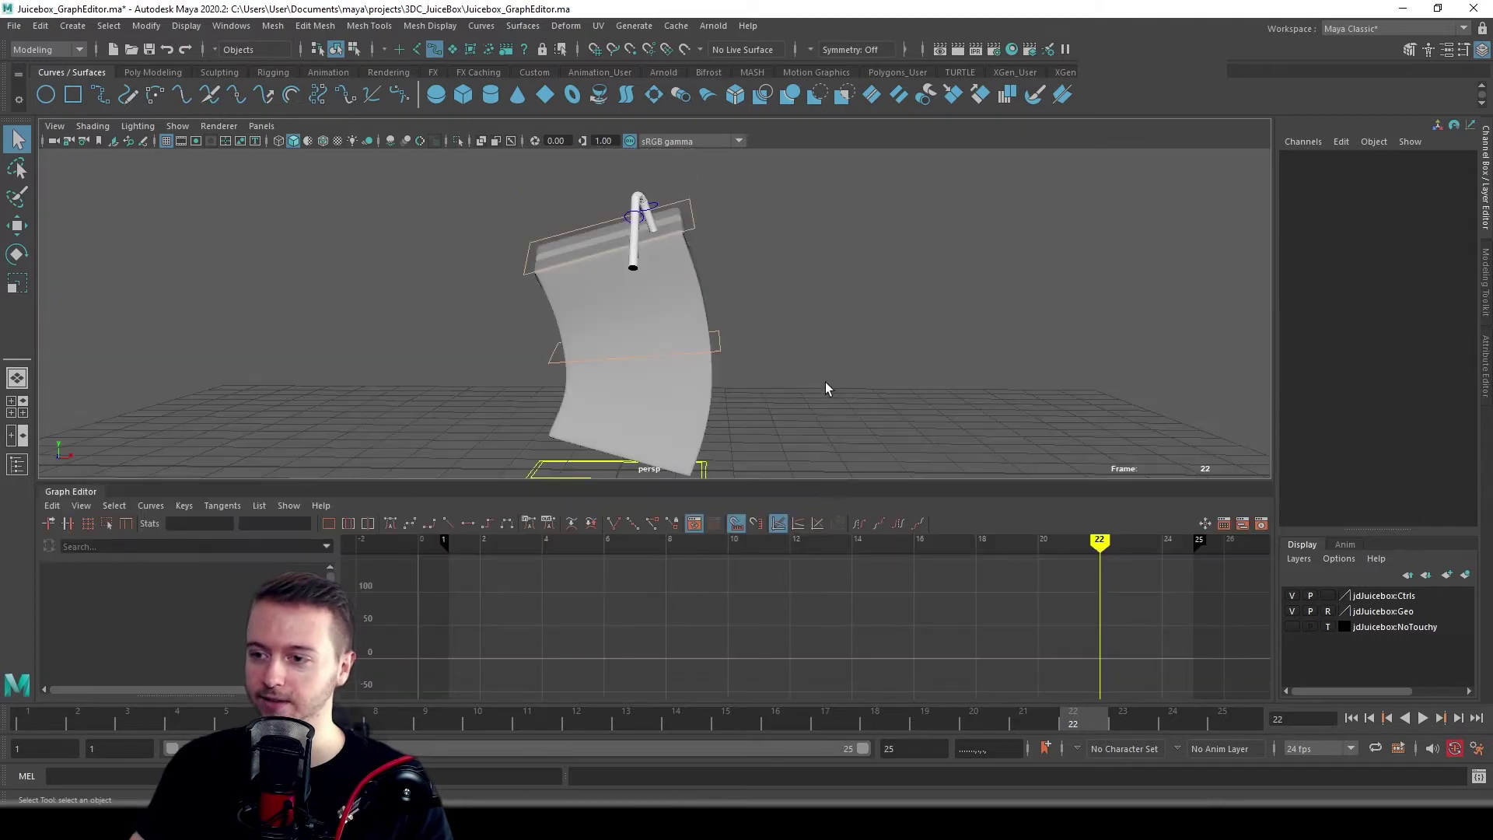
{"action": "right_click_drag", "start_coordinate": [826, 387], "coordinate": [725, 393], "text": "alt"}
{"action": "middle_click_drag", "start_coordinate": [725, 393], "coordinate": [772, 379], "text": "alt"}
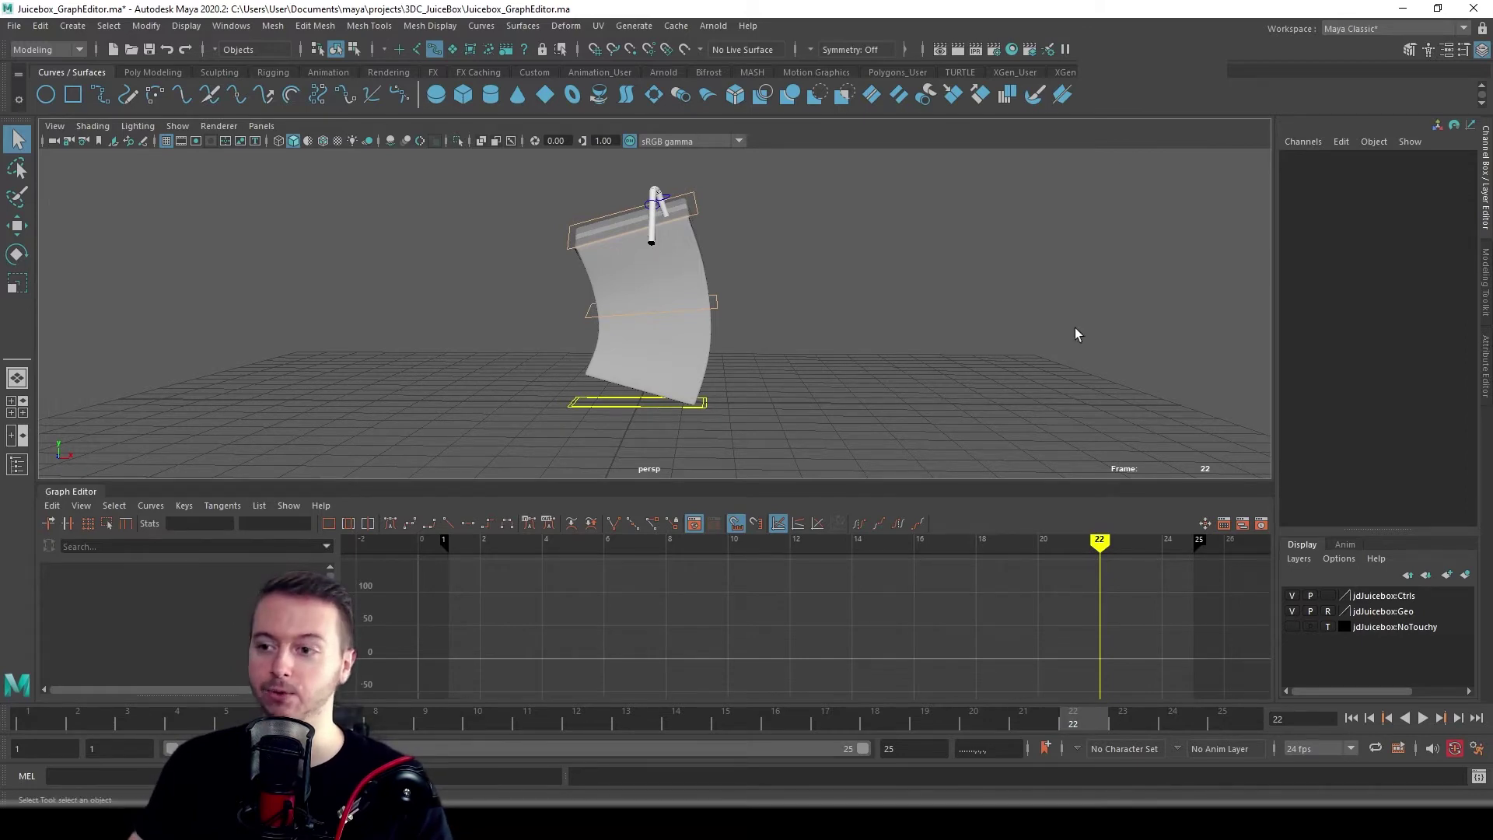
{"action": "left_click_drag", "start_coordinate": [1076, 327], "coordinate": [820, 330], "text": "alt"}
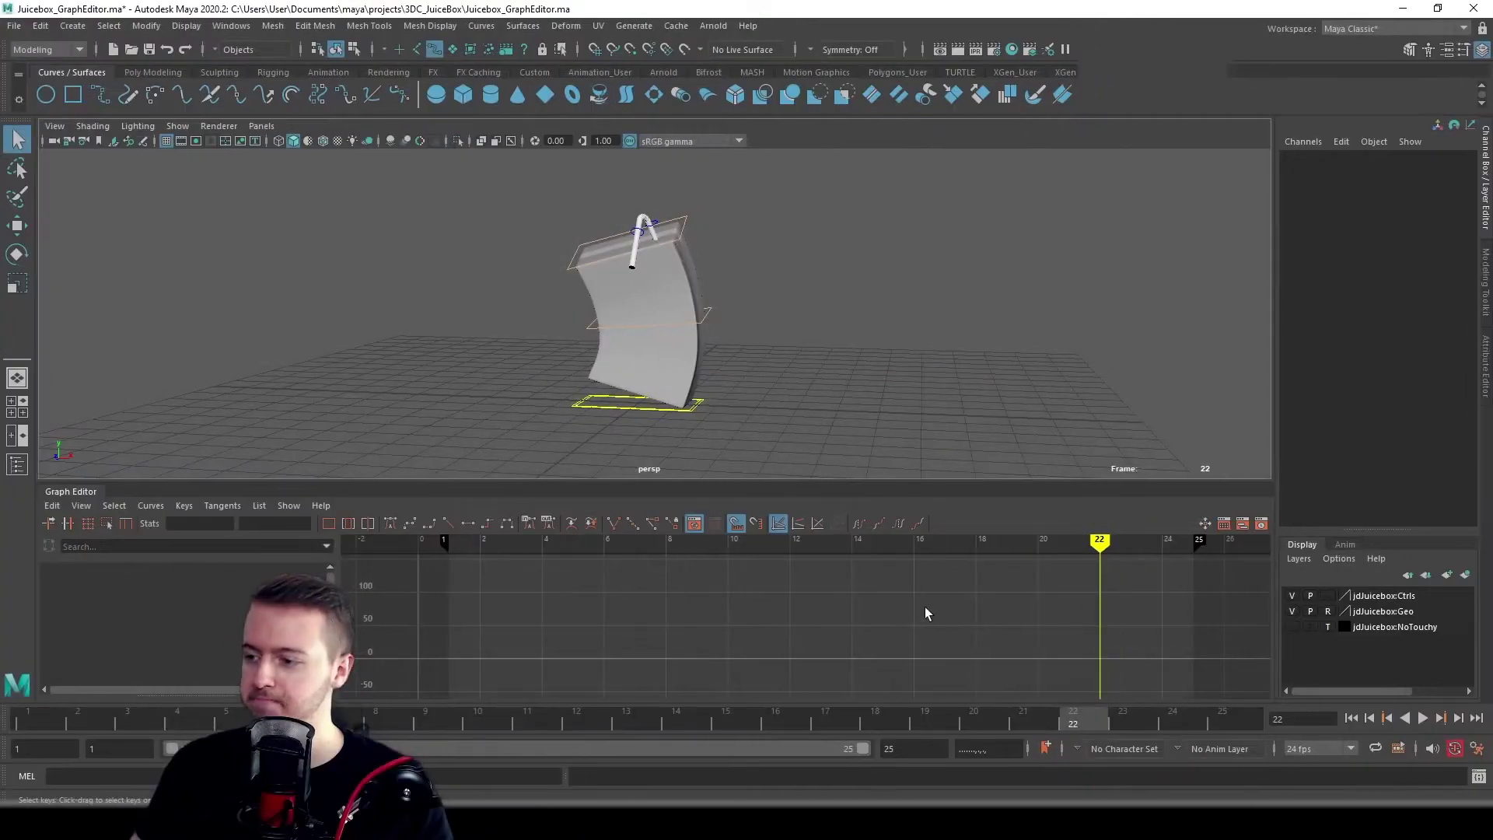
{"action": "right_click_drag", "start_coordinate": [927, 610], "coordinate": [894, 611], "text": "alt"}
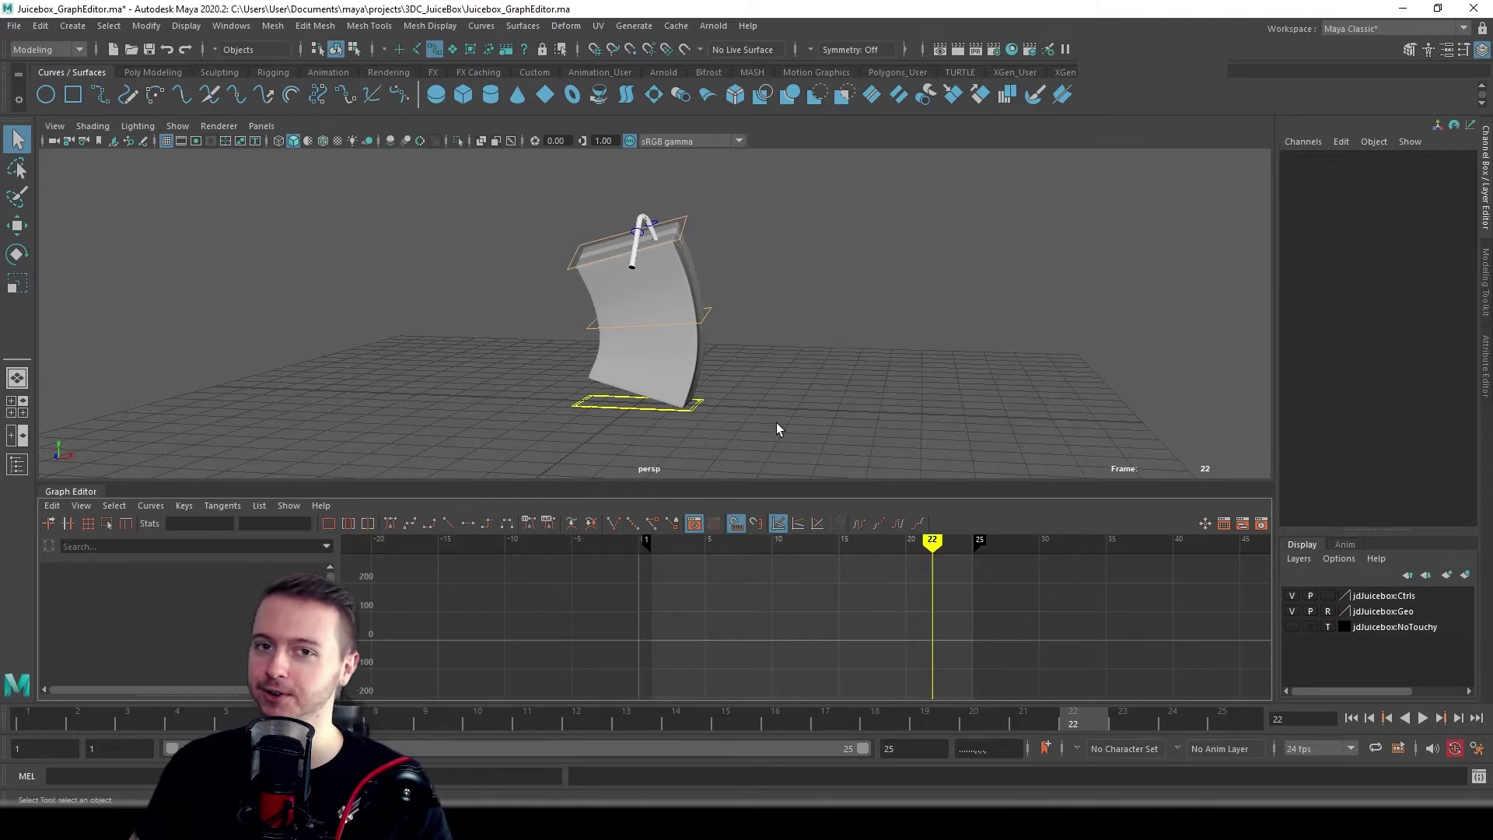
- Try selecting the Top, straw tip and Mid controls, then make all object types selectable
{"action": "left_click", "coordinate": [682, 225]}
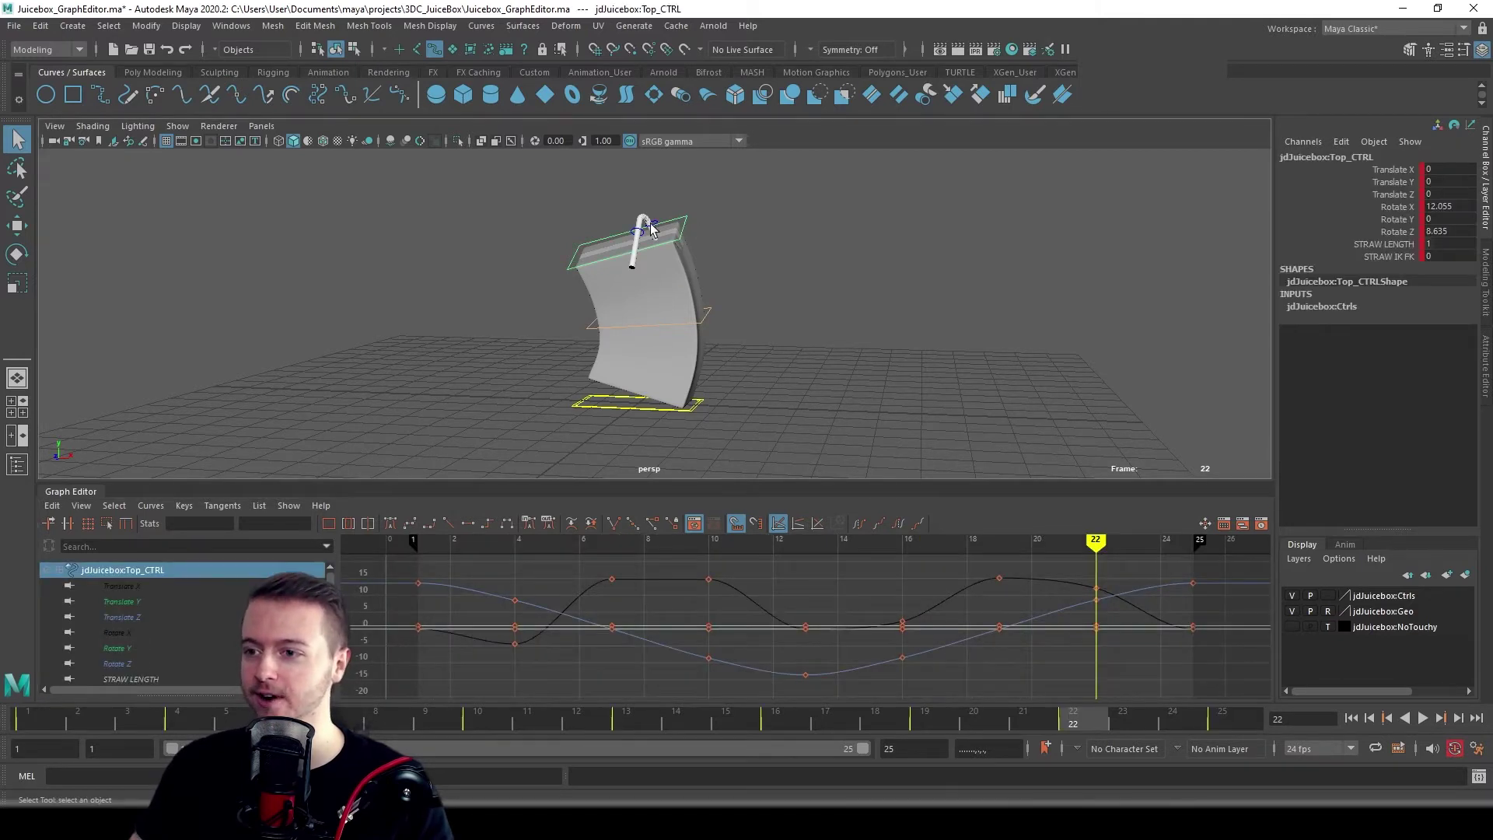
{"action": "left_click", "coordinate": [655, 226]}
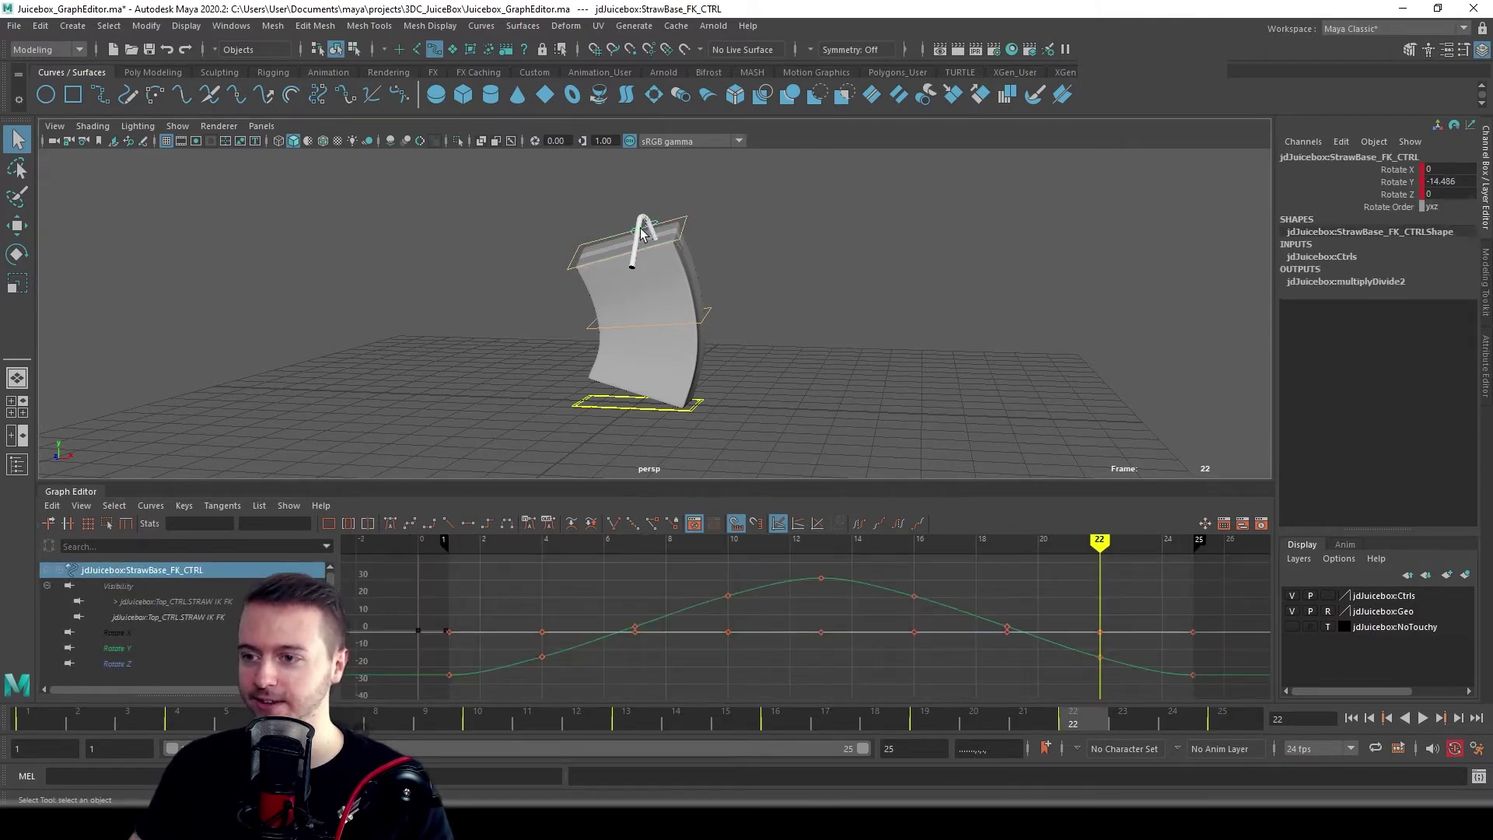
{"action": "left_click", "coordinate": [707, 318]}
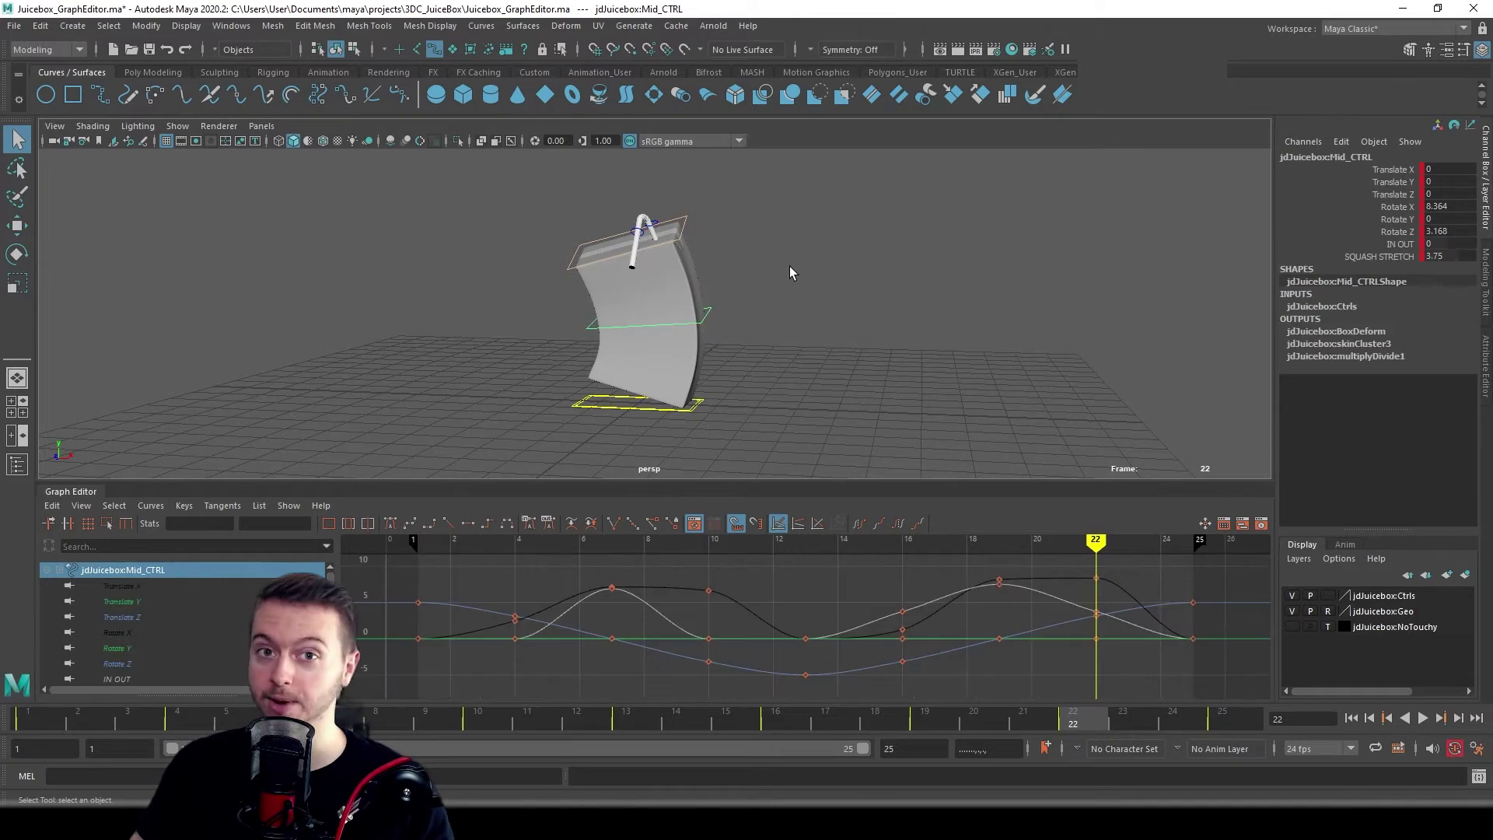
{"action": "right_click", "coordinate": [386, 51]}
{"action": "left_click", "coordinate": [414, 75]}
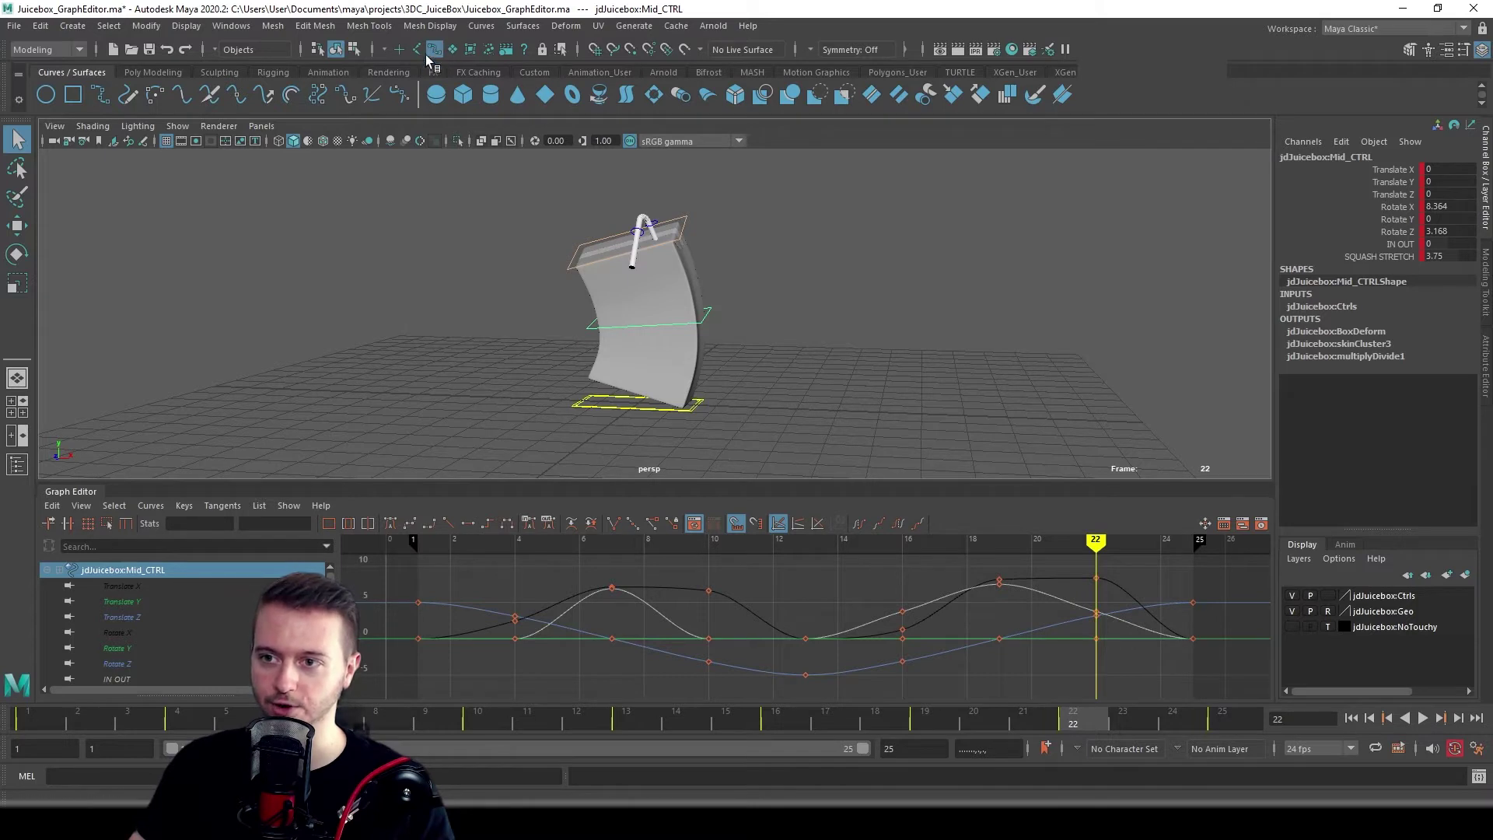
- Select the Top, Mid and Base controls, pick the frame 4 key, then select the straw tip control
{"action": "left_click", "coordinate": [687, 230]}
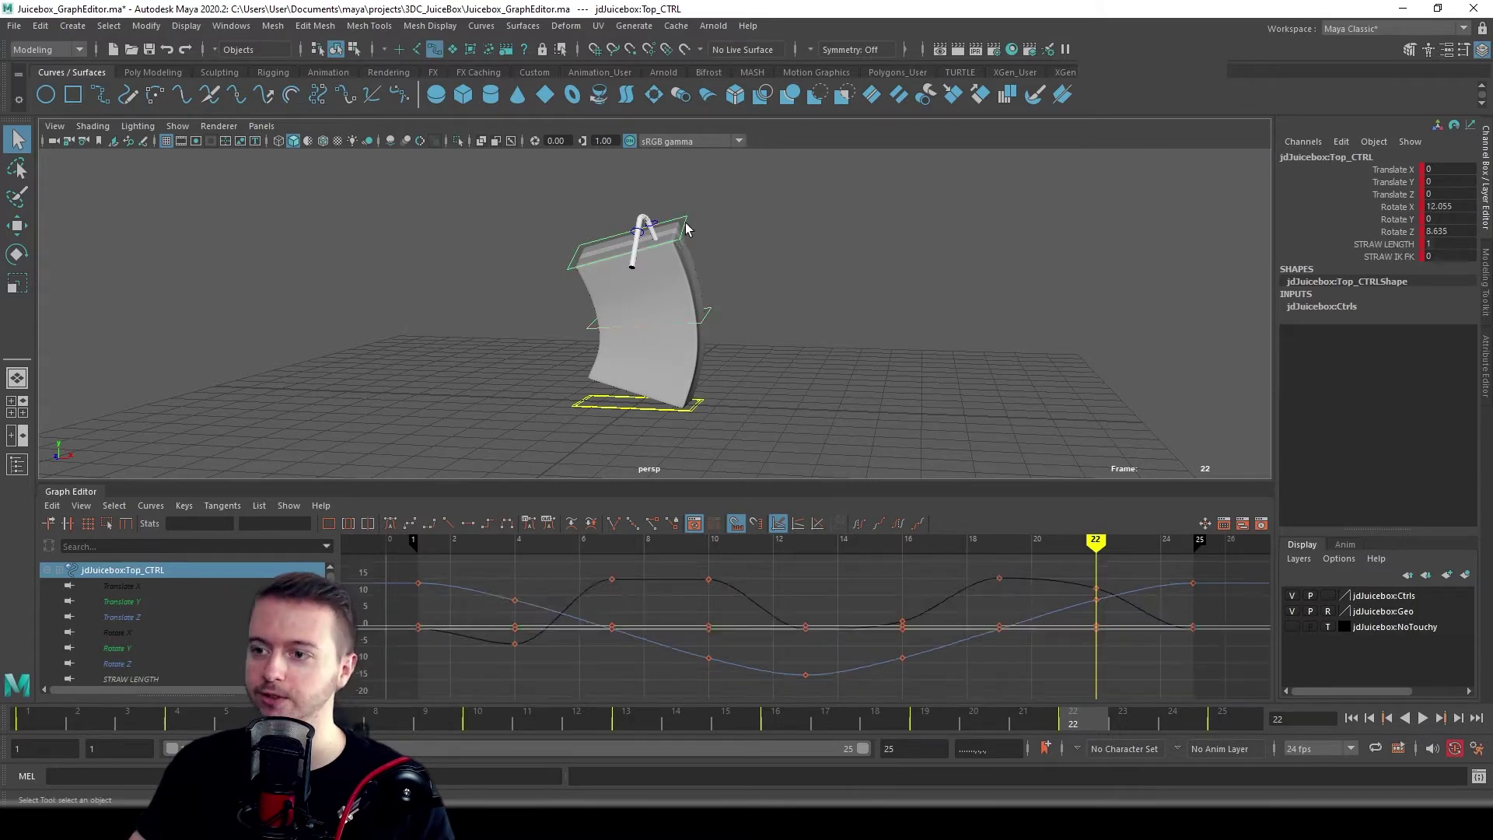
{"action": "left_click", "coordinate": [709, 319]}
{"action": "left_click", "coordinate": [688, 414]}
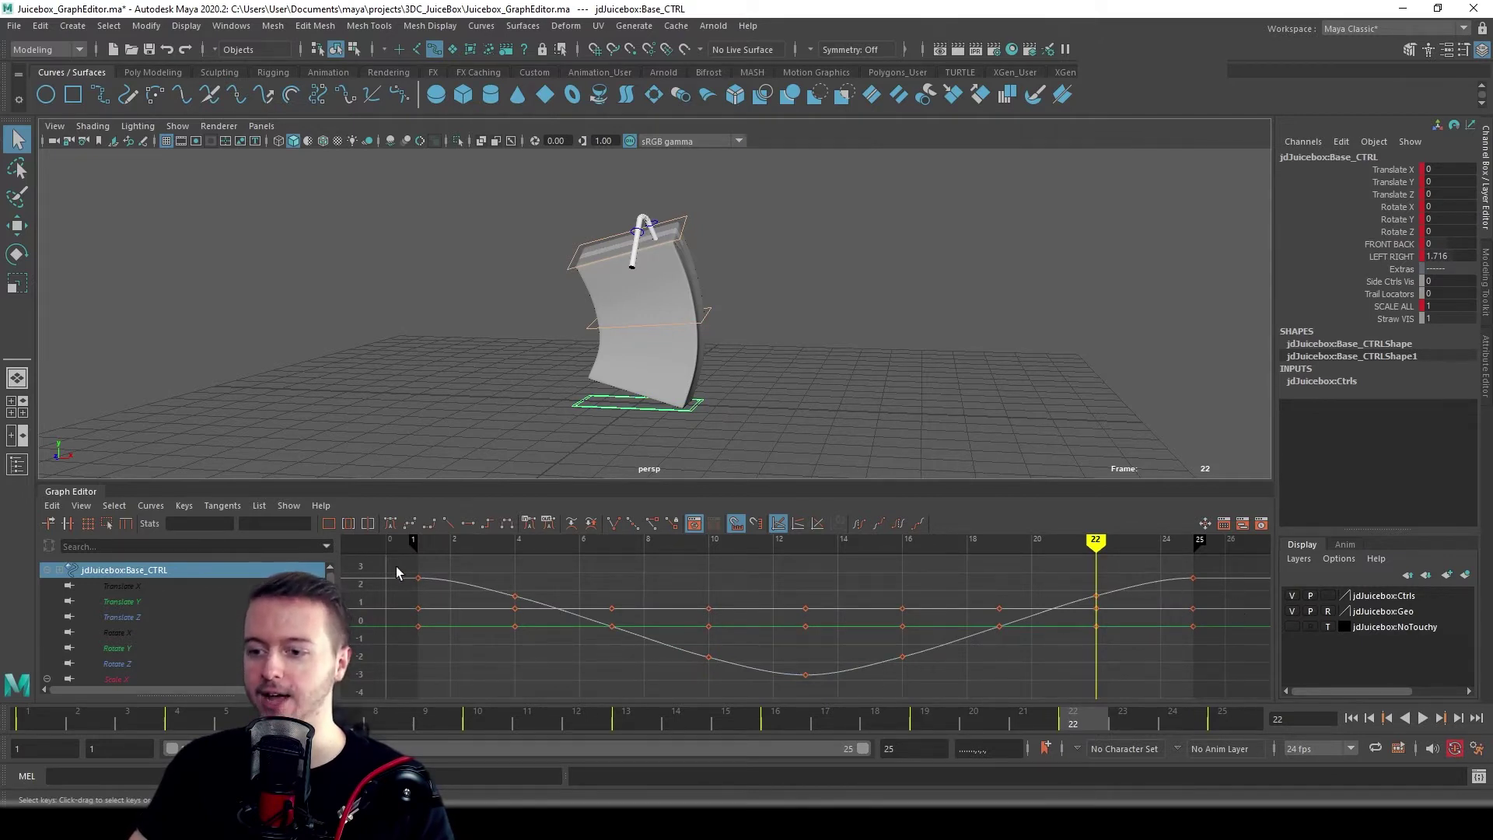
{"action": "left_click", "coordinate": [514, 595]}
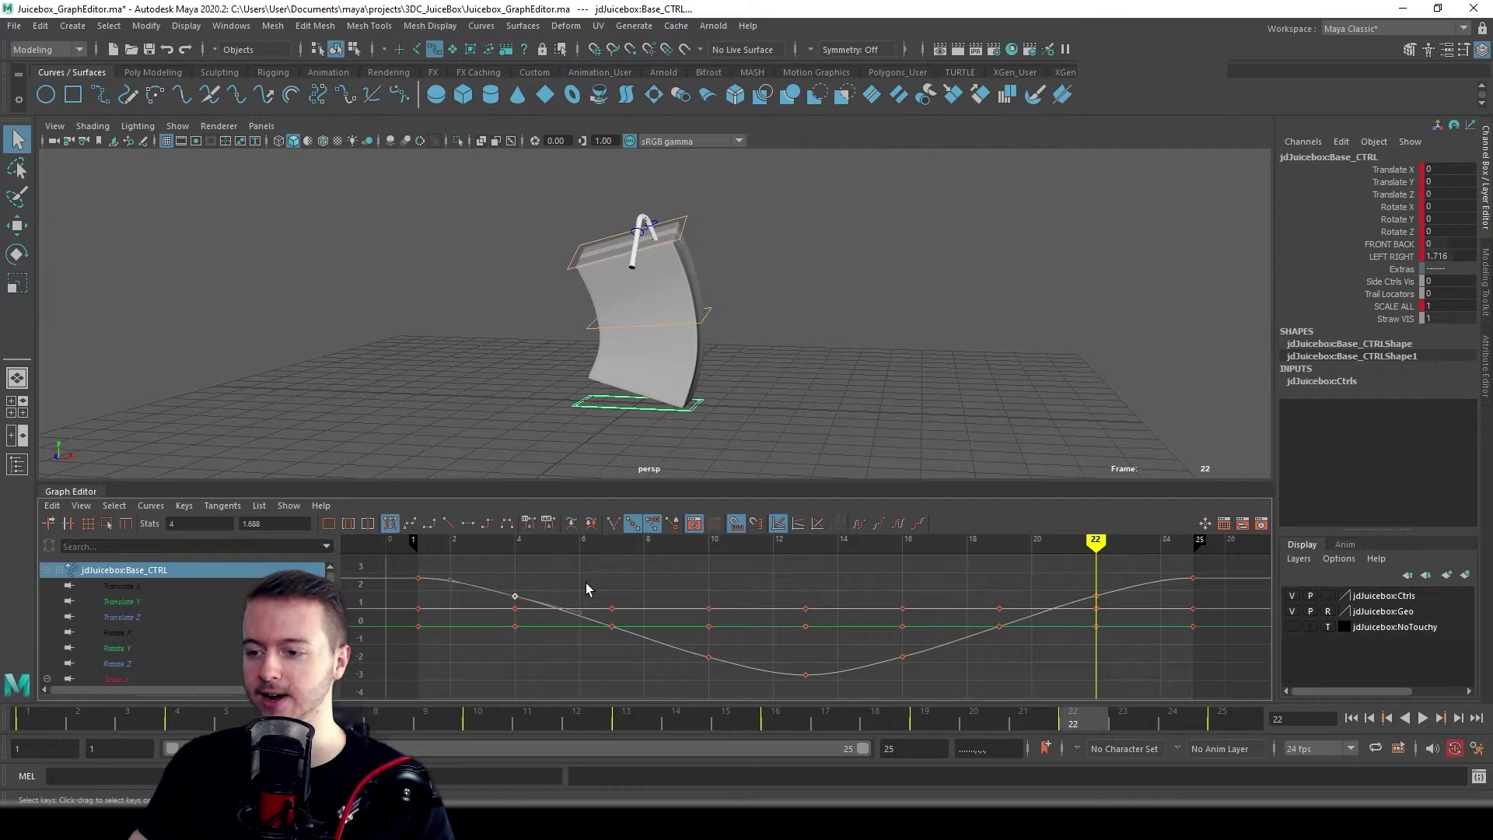
{"action": "left_click", "coordinate": [636, 231]}
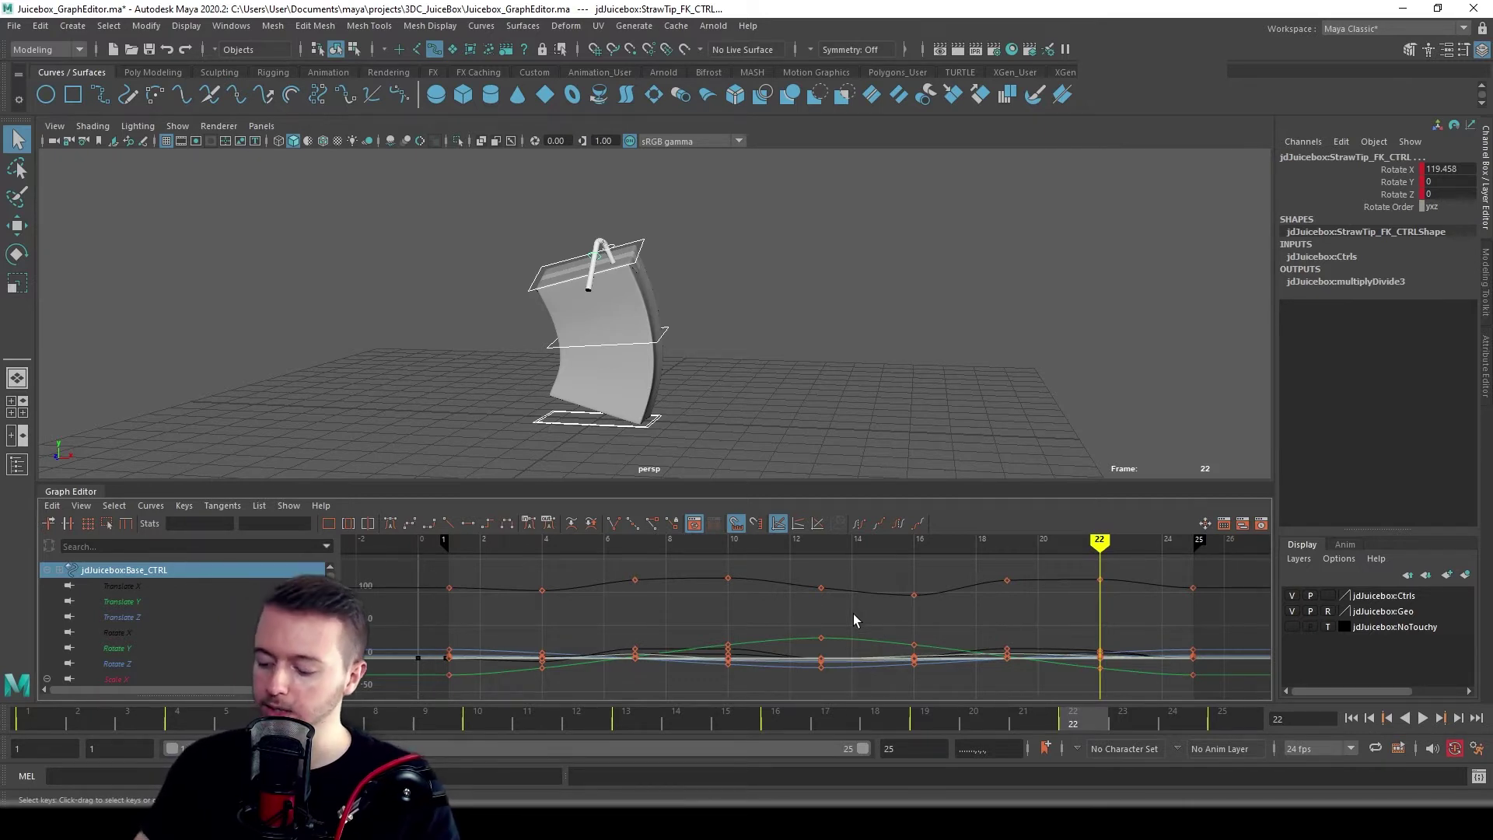
- Zoom out, stretch and pan the Graph Editor so every curve across frames 1–25 fits
{"action": "right_click_drag", "start_coordinate": [866, 620], "coordinate": [834, 620], "text": "alt"}
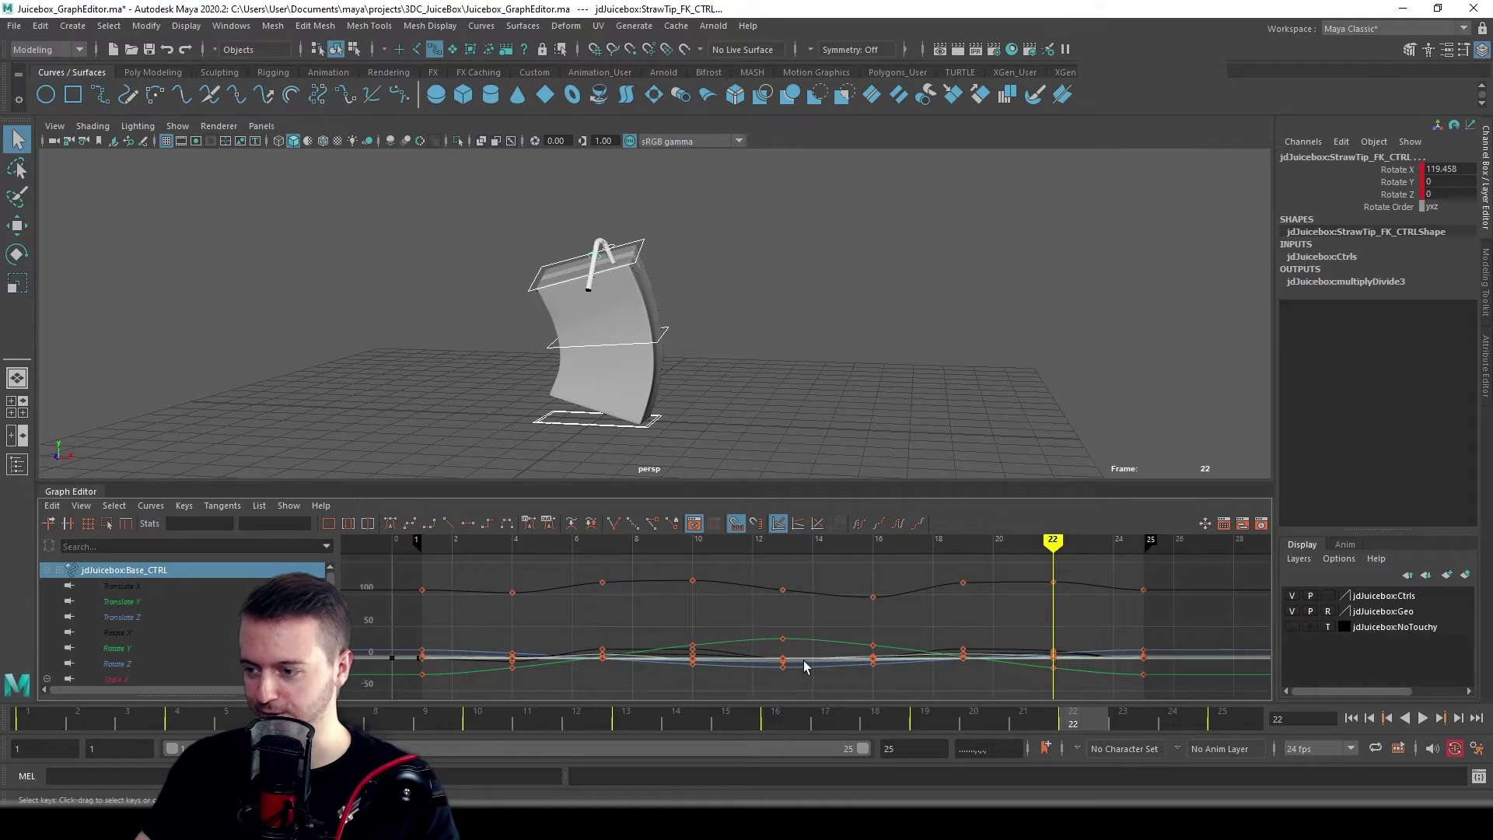
{"action": "right_click_drag", "start_coordinate": [1024, 648], "coordinate": [852, 644], "text": "alt"}
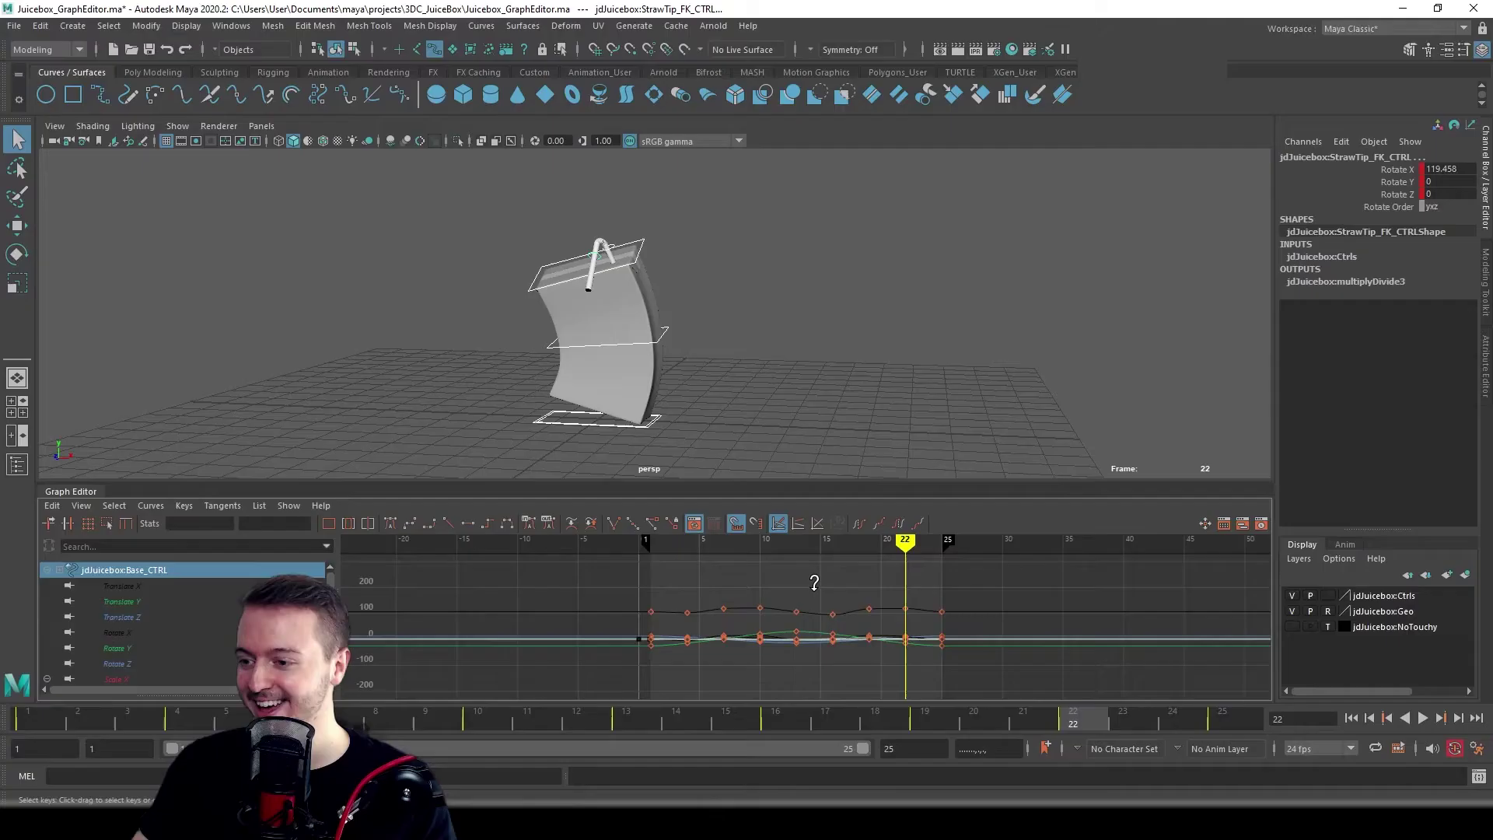
{"action": "right_click_drag", "start_coordinate": [815, 583], "coordinate": [805, 433], "text": "alt+shift"}
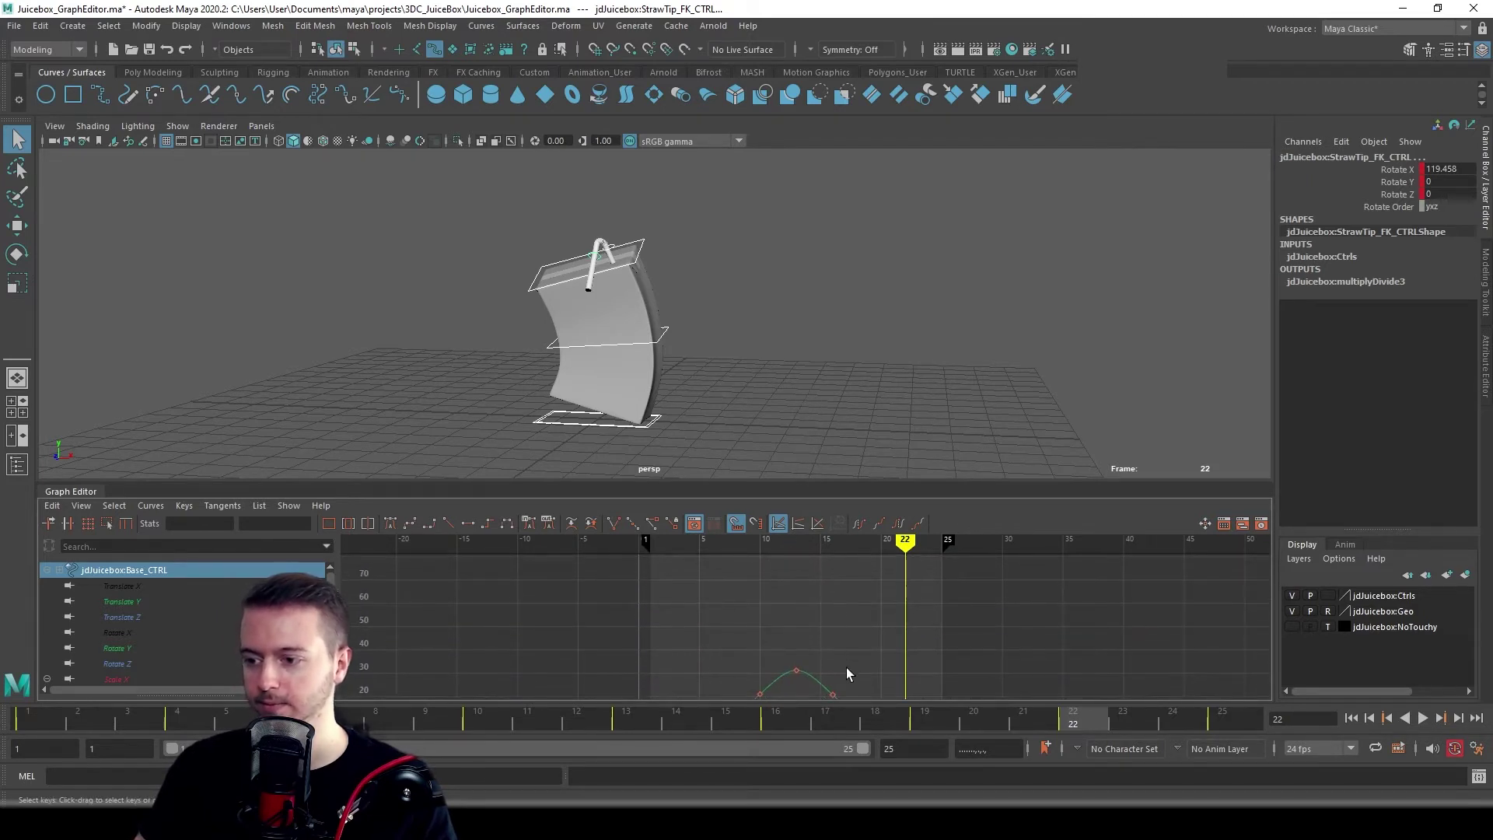
{"action": "mouse_move", "coordinate": [846, 674]}
{"action": "middle_mouse_down", "text": "alt"}
{"action": "mouse_move", "coordinate": [843, 537]}
{"action": "mouse_move", "coordinate": [836, 650]}
{"action": "middle_mouse_up", "text": "alt"}
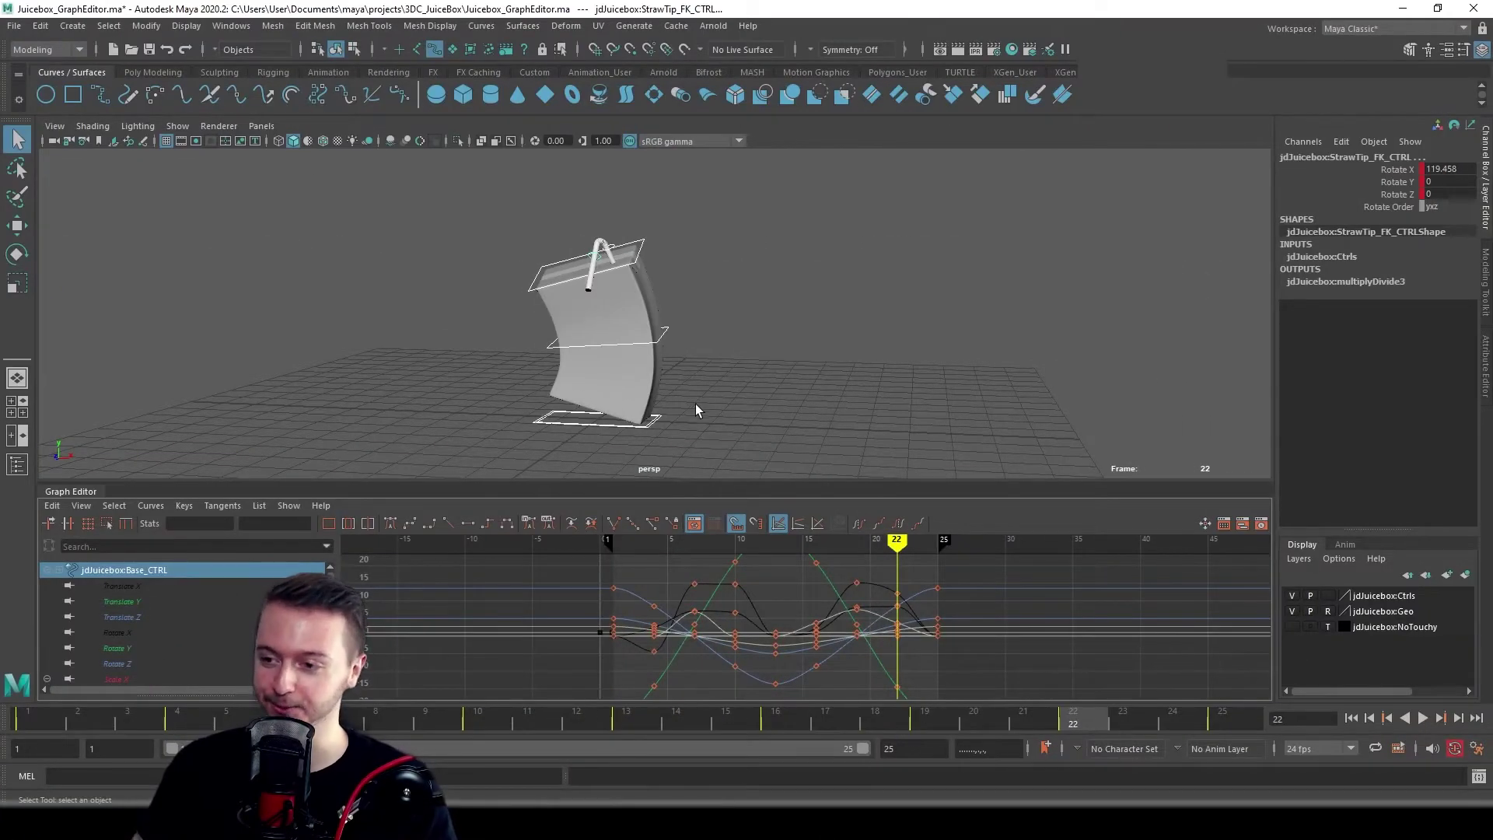
{"action": "left_click", "coordinate": [661, 424]}
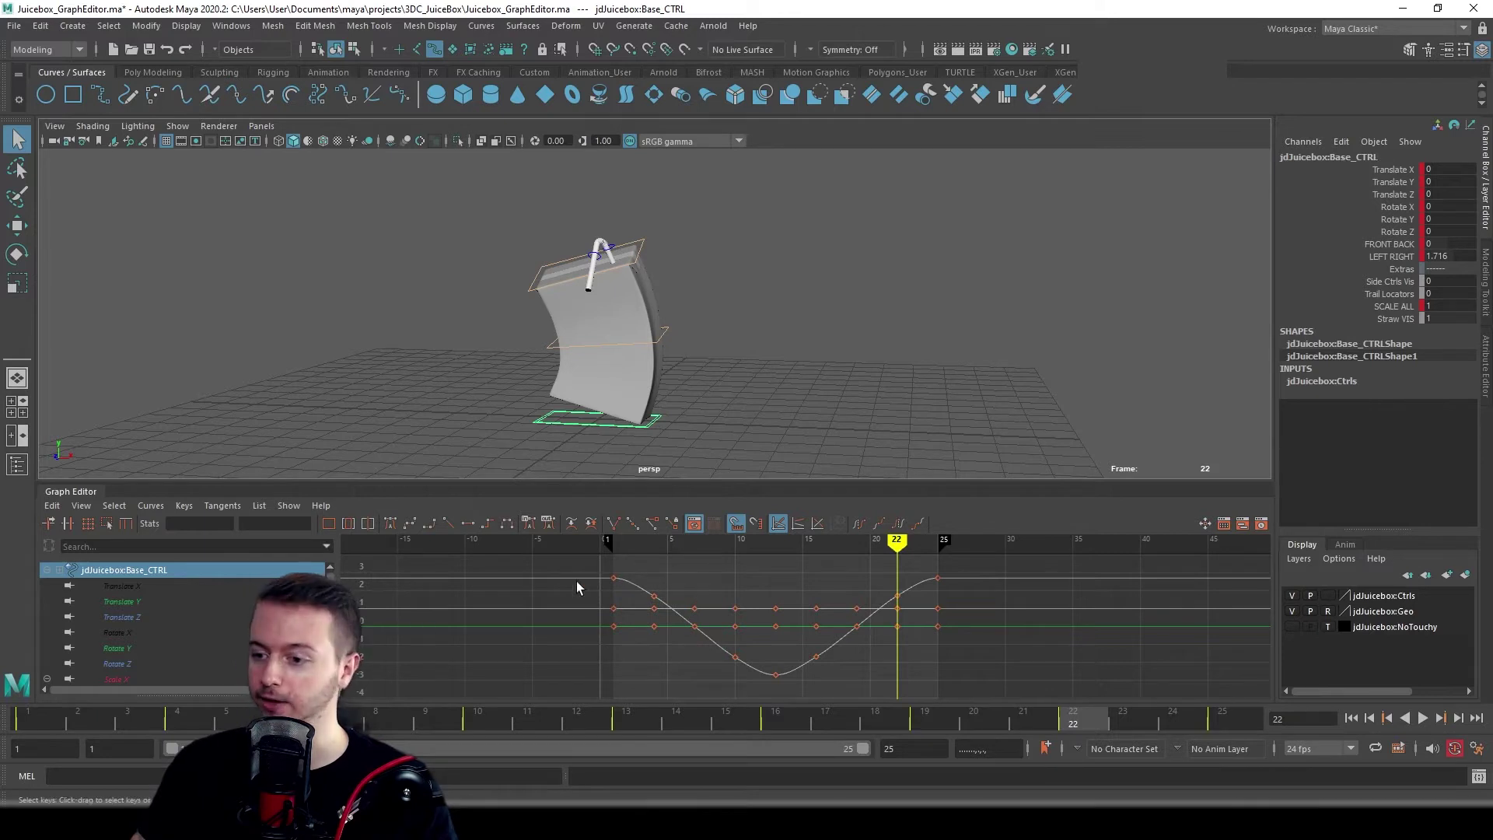
{"action": "left_click", "coordinate": [137, 589]}
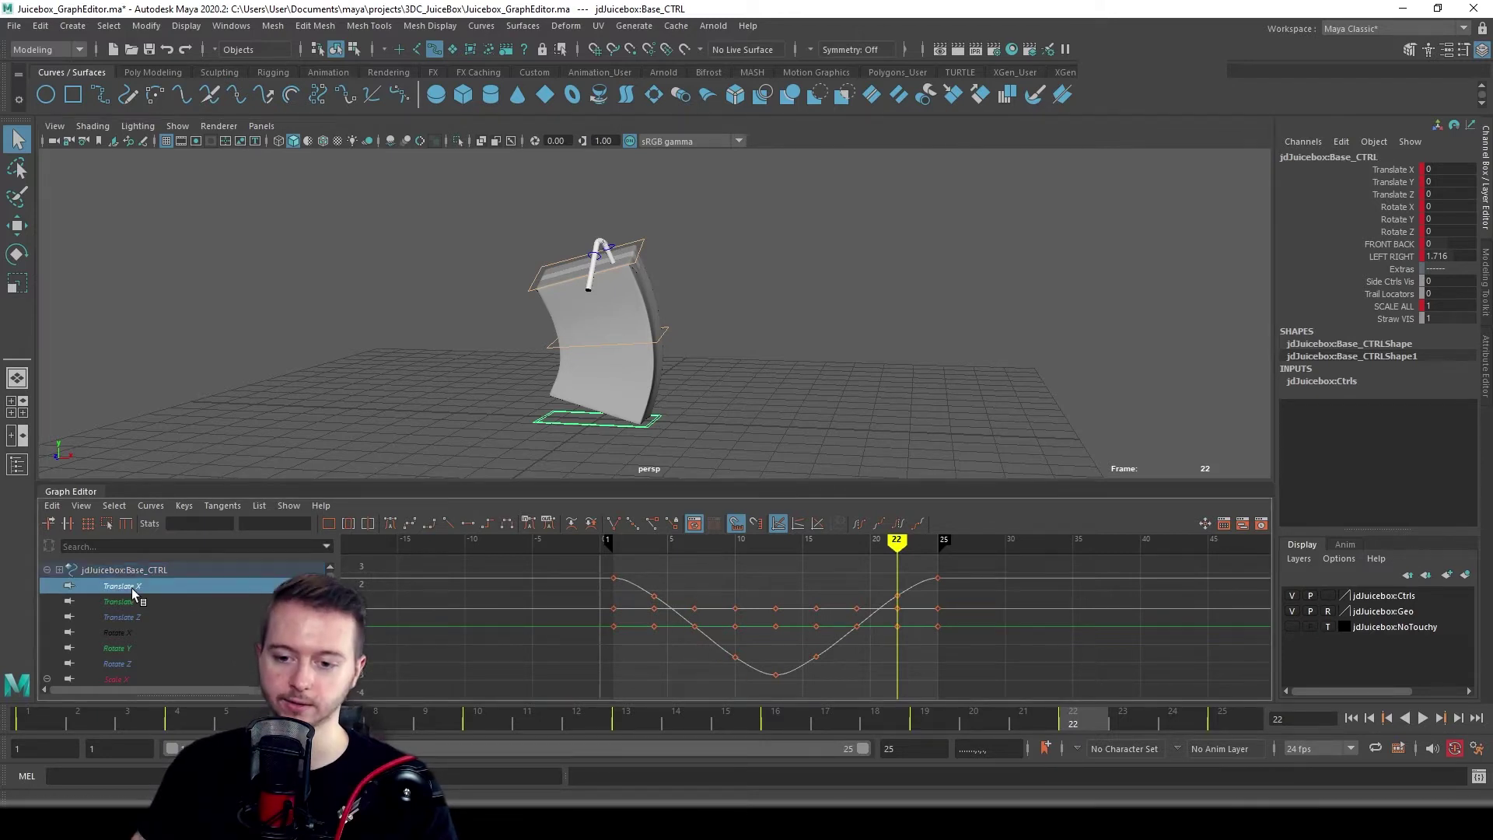
{"action": "left_click", "coordinate": [1404, 171]}
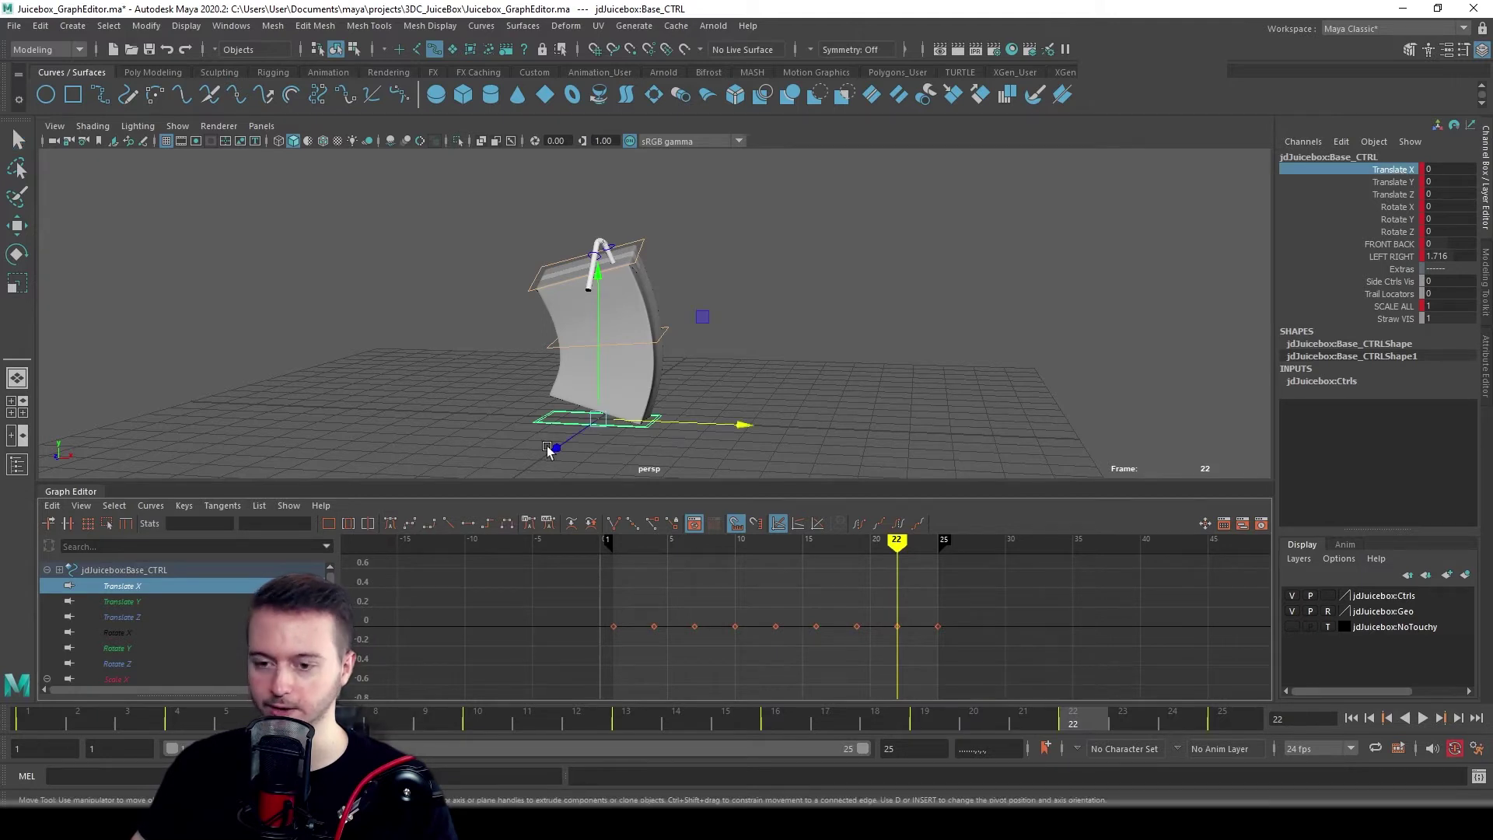
{"action": "left_click", "coordinate": [143, 603]}
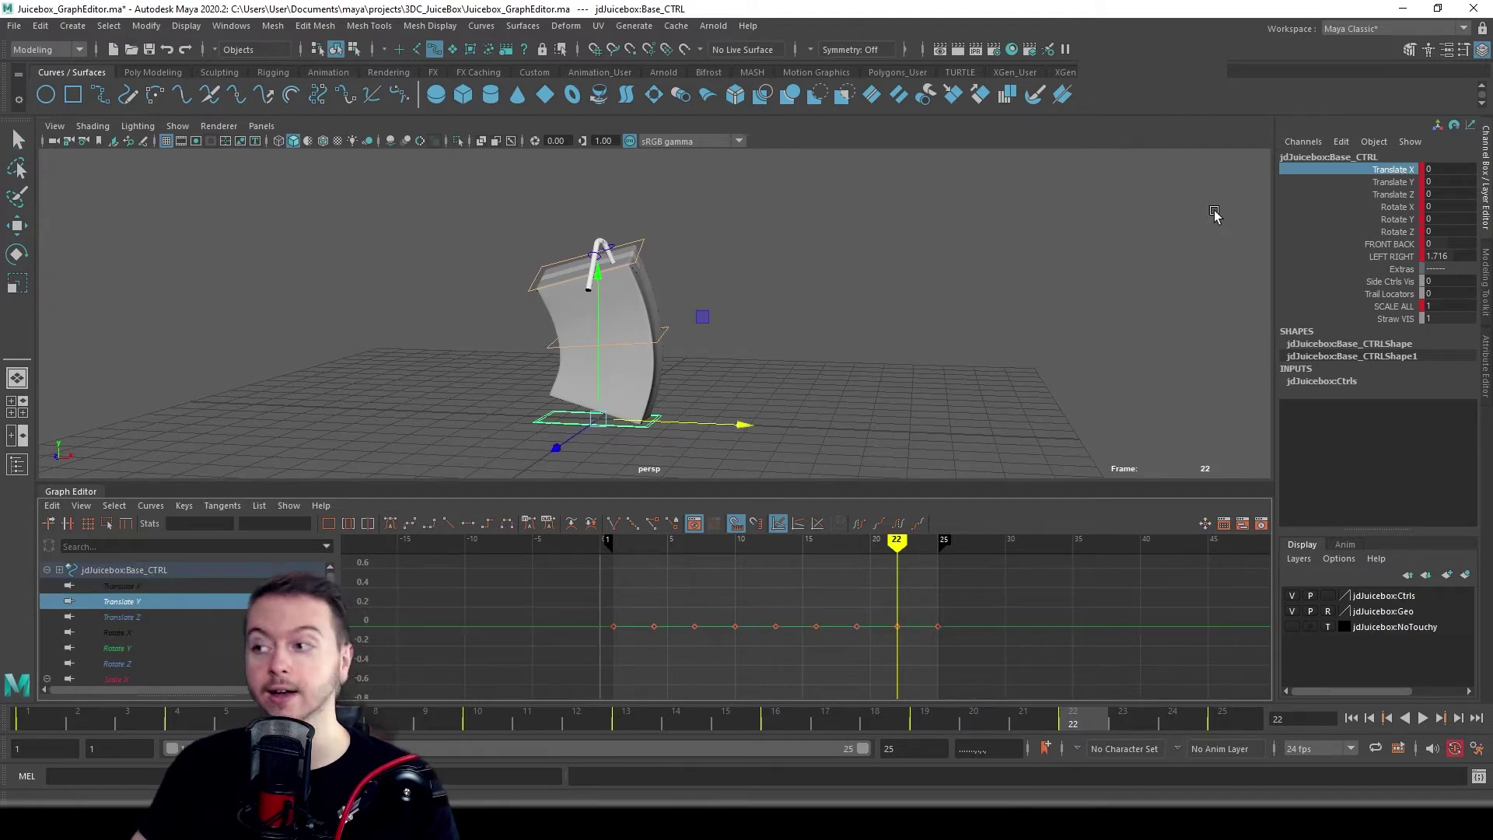
{"action": "left_click", "coordinate": [1410, 183]}
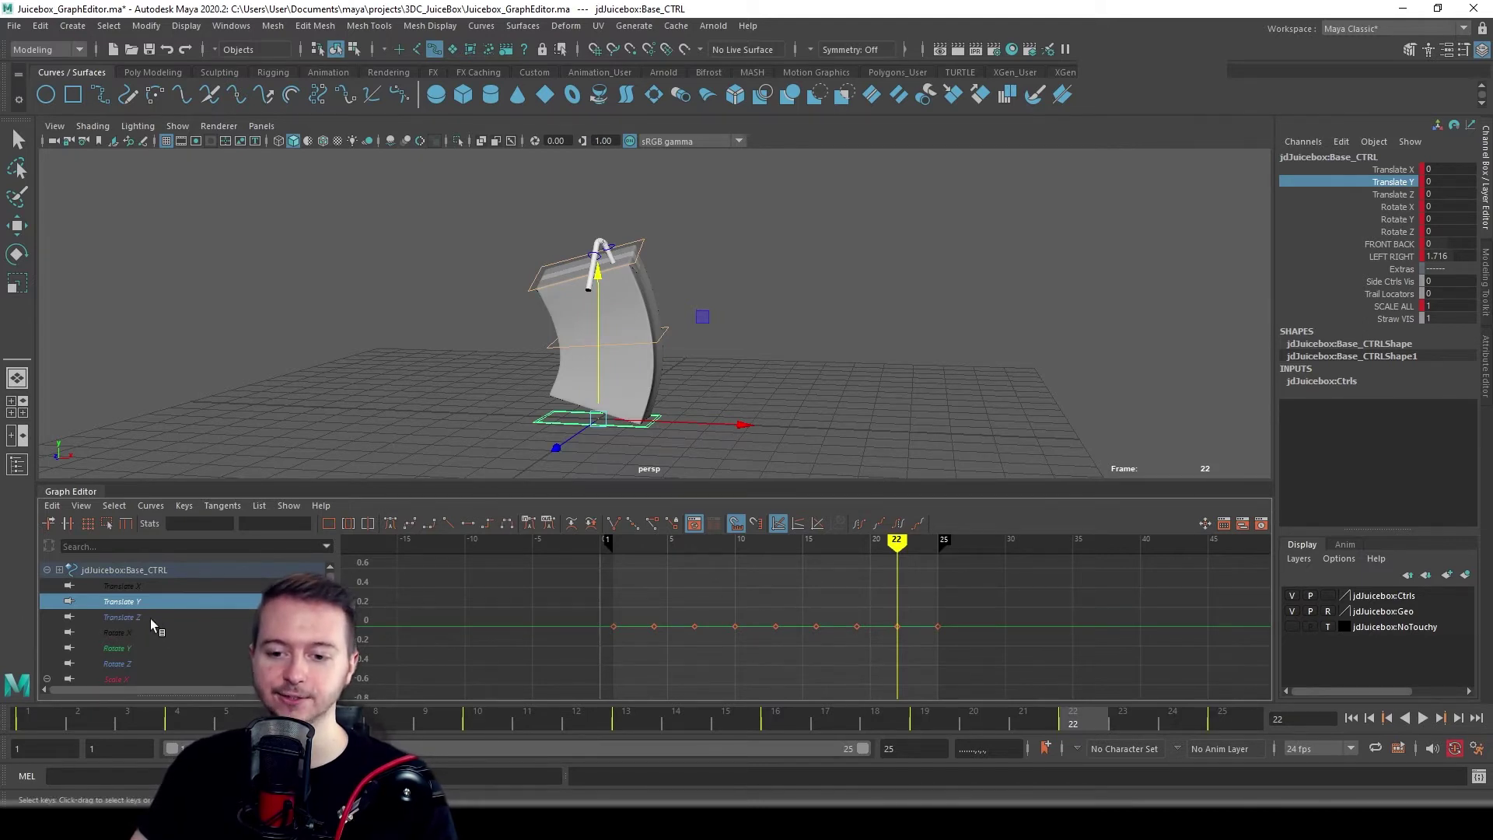
{"action": "scroll", "coordinate": [169, 628], "scroll_direction": "down", "scroll_amount": 1}
{"action": "scroll", "coordinate": [169, 629], "scroll_direction": "up", "scroll_amount": 1}
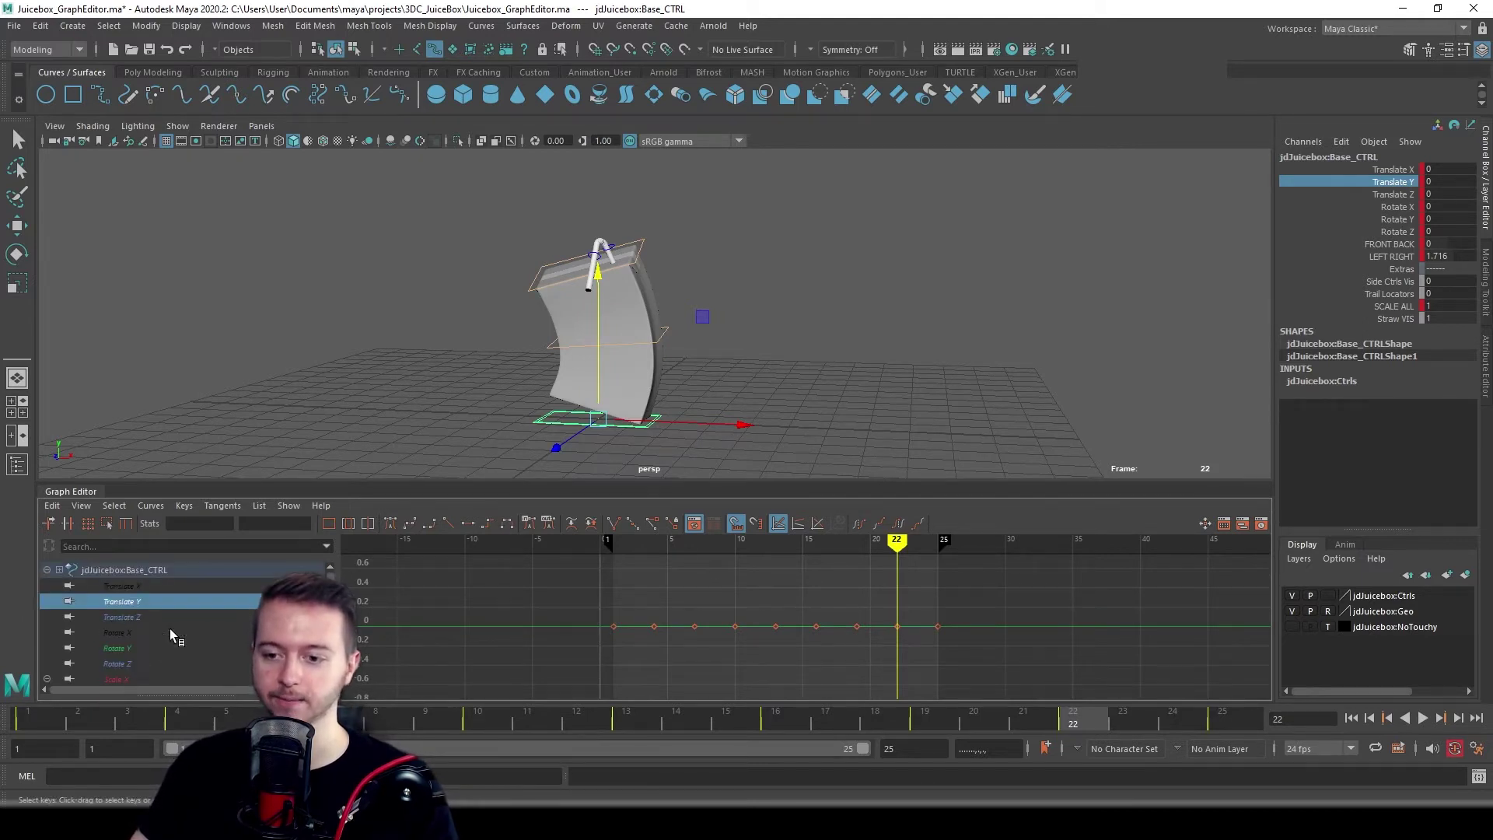
{"action": "scroll", "coordinate": [173, 634], "scroll_direction": "down", "scroll_amount": 1}
{"action": "scroll", "coordinate": [173, 631], "scroll_direction": "up", "scroll_amount": 1}
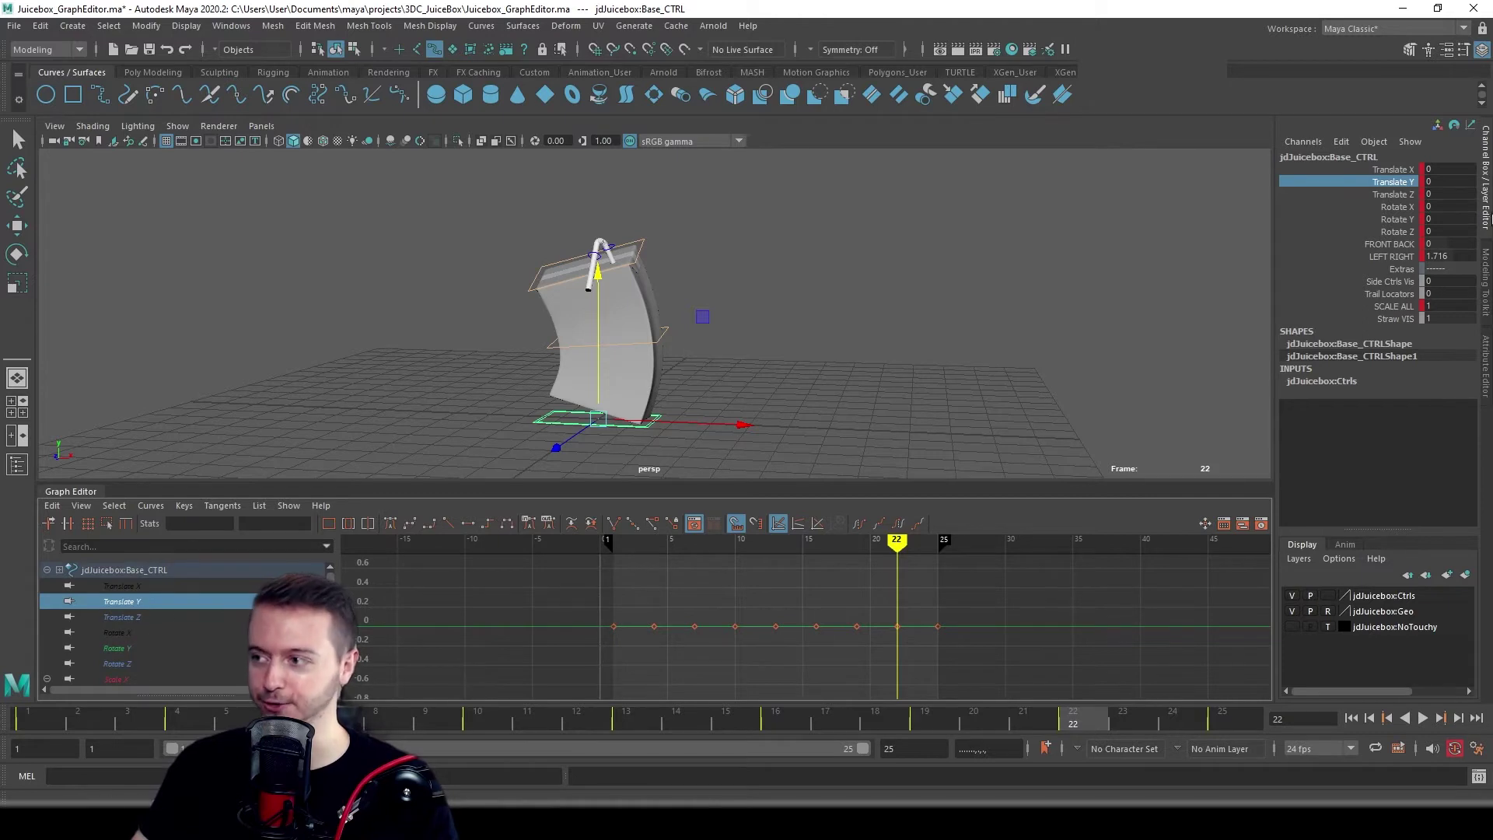
{"action": "left_click", "coordinate": [1396, 206]}
{"action": "left_click", "coordinate": [1398, 231]}
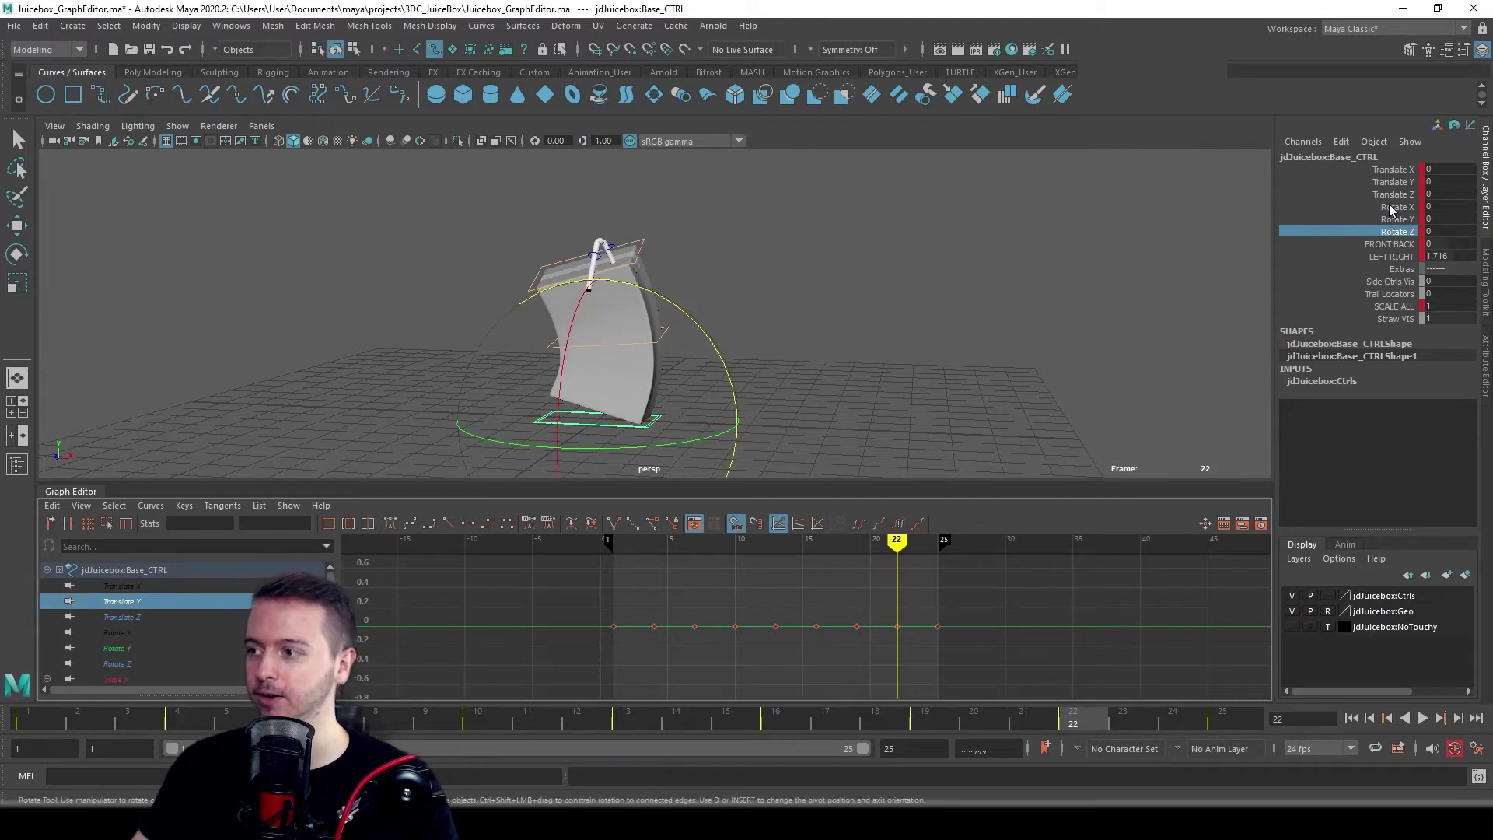
{"action": "left_click", "coordinate": [1394, 206]}
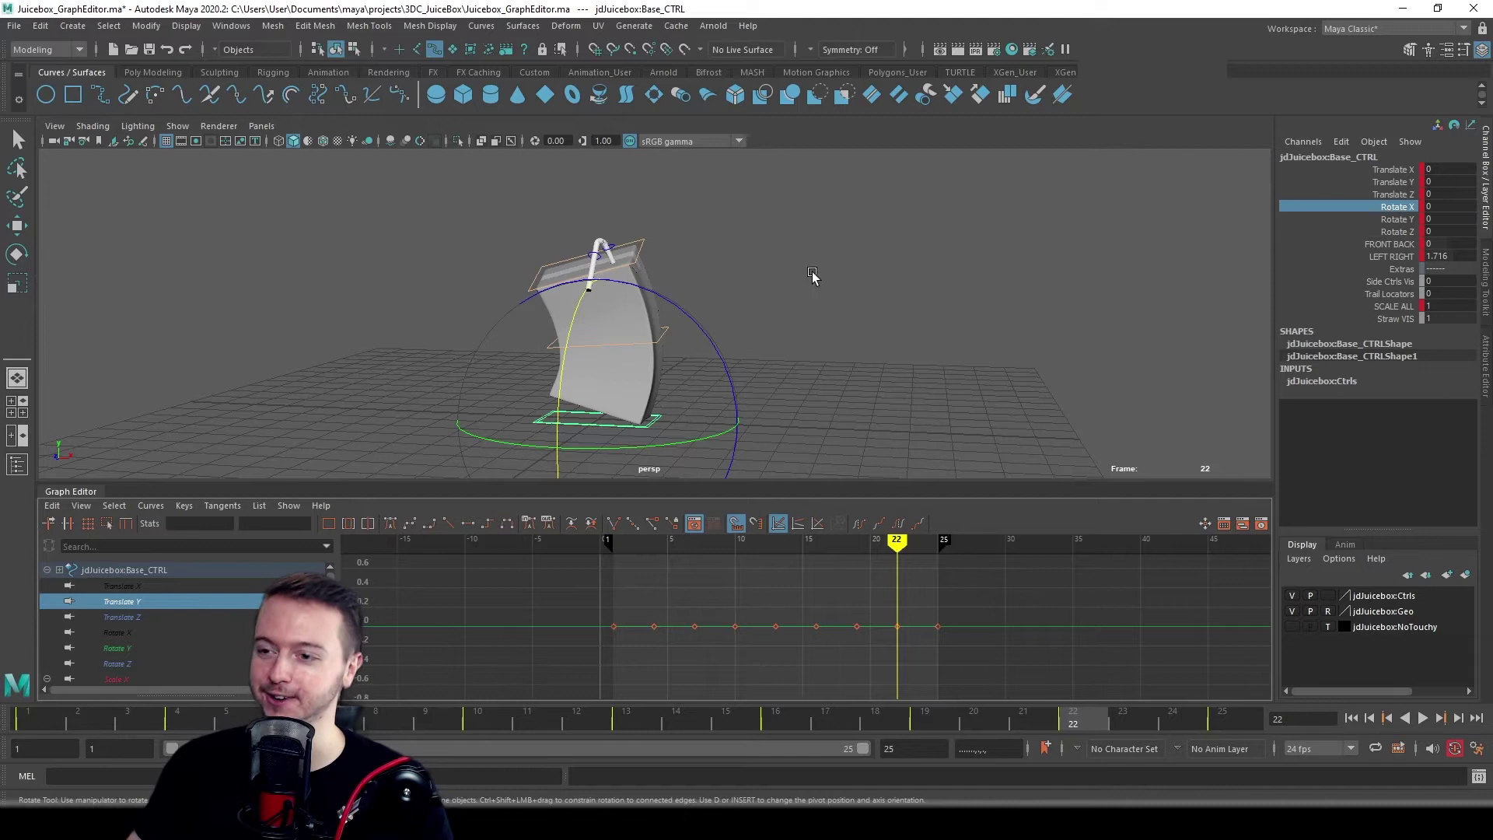
{"action": "left_click", "coordinate": [16, 227]}
{"action": "left_click", "coordinate": [17, 254]}
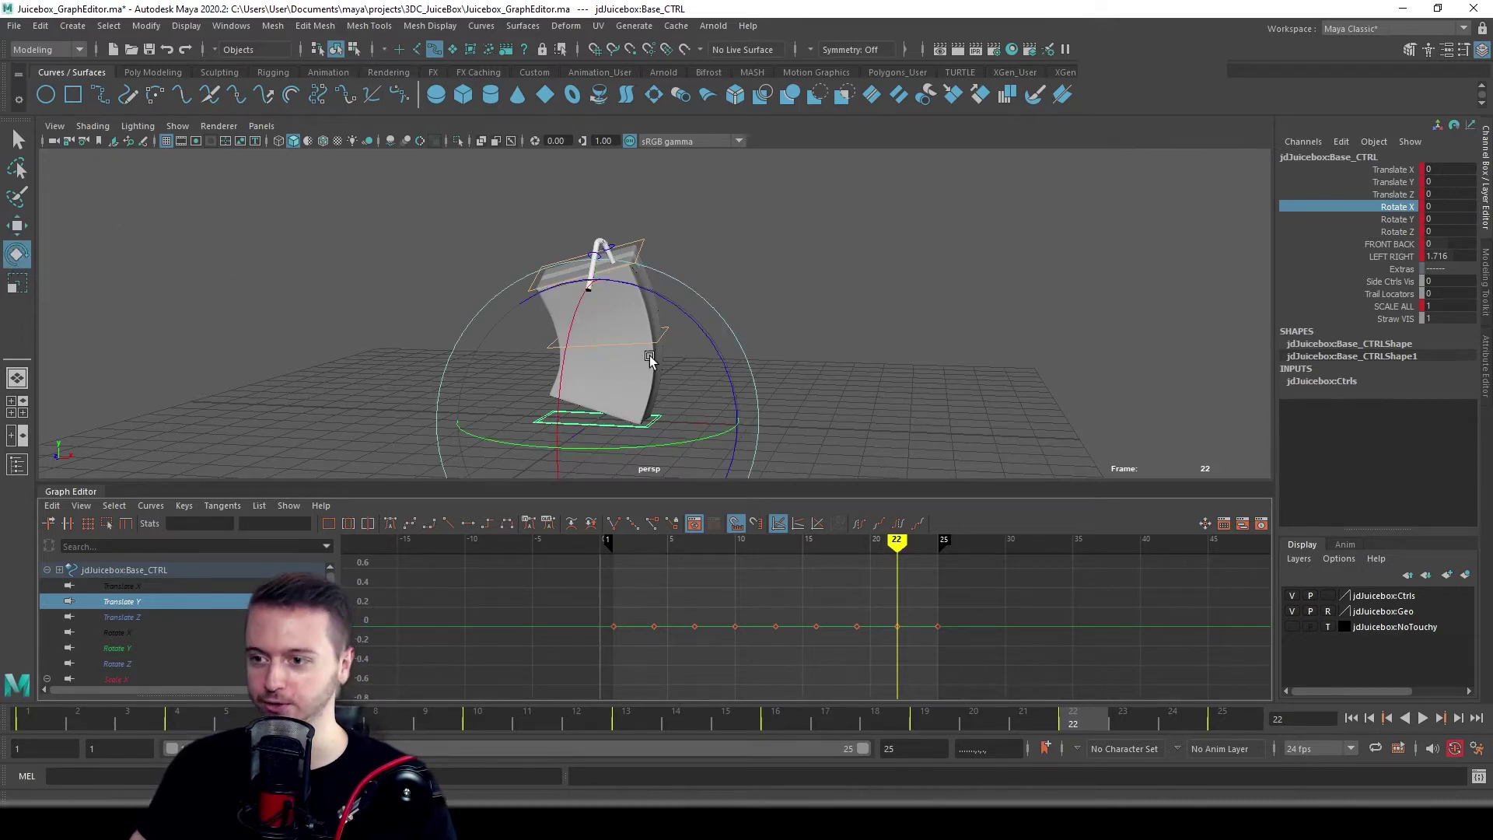
{"action": "left_click", "coordinate": [1448, 206]}
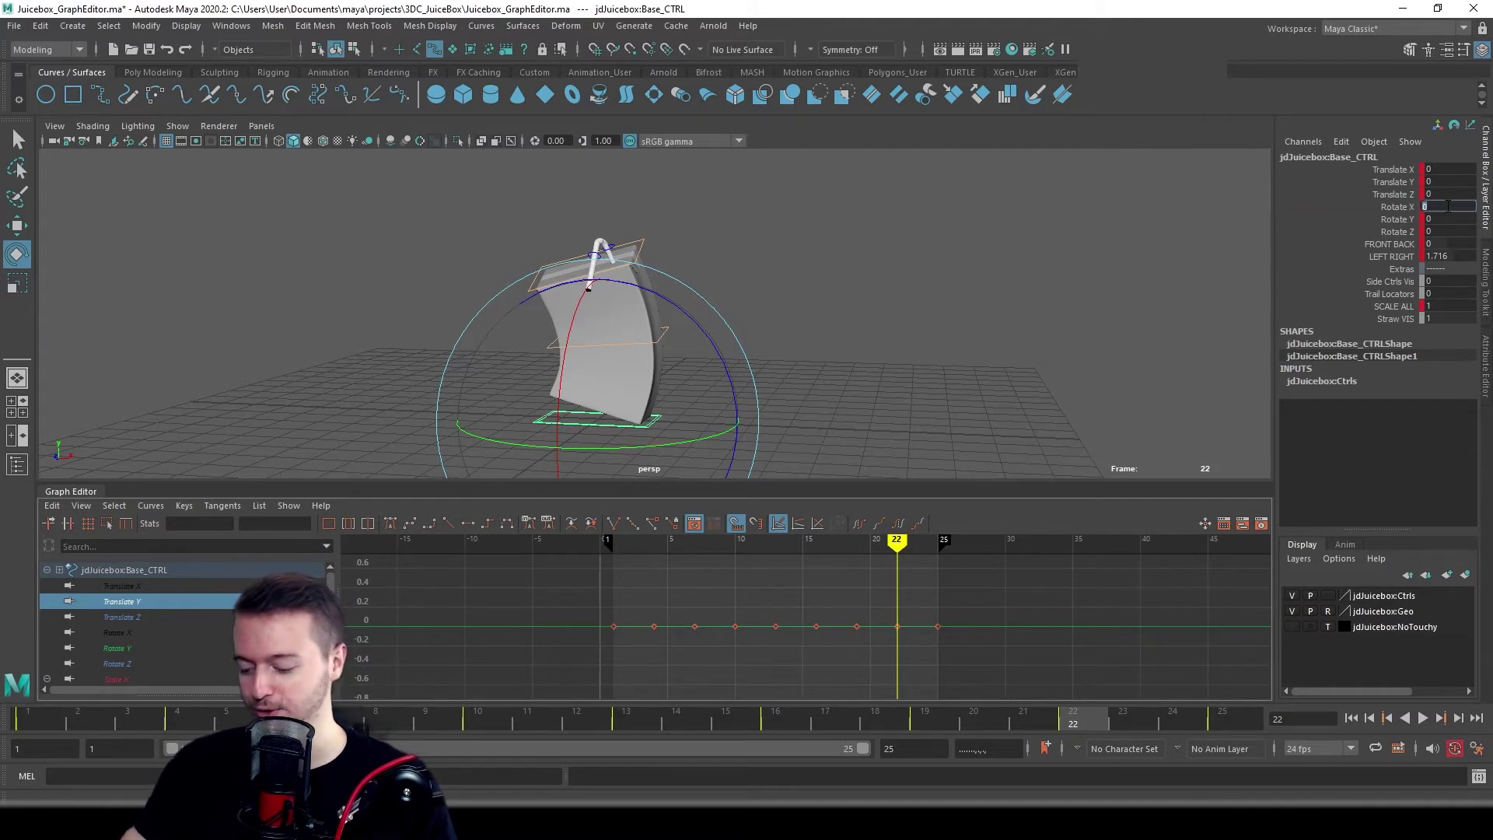
{"action": "type", "text": "50"}
{"action": "key", "text": "Return"}
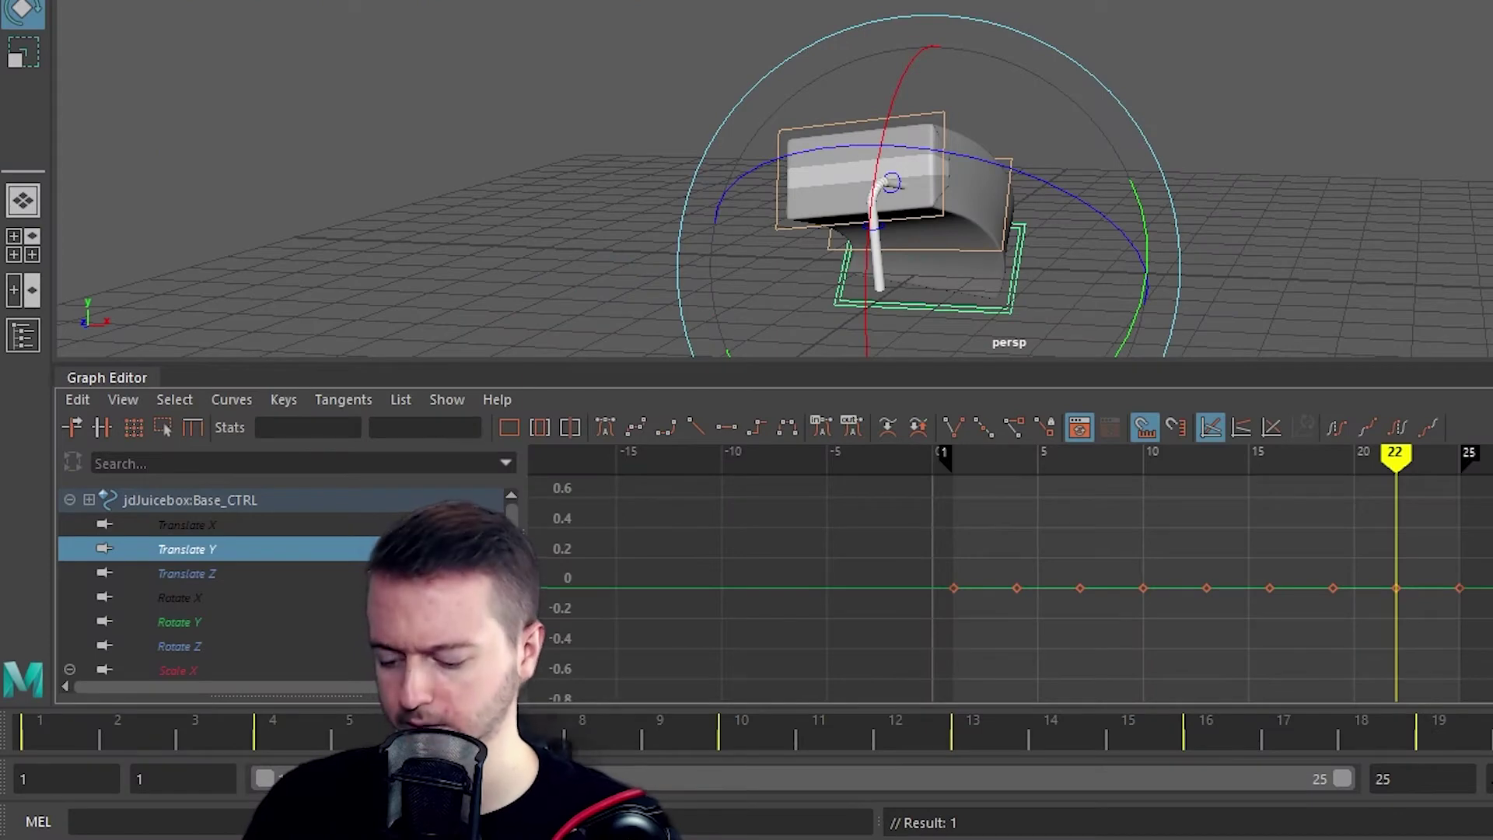
{"action": "left_click", "coordinate": [187, 574]}
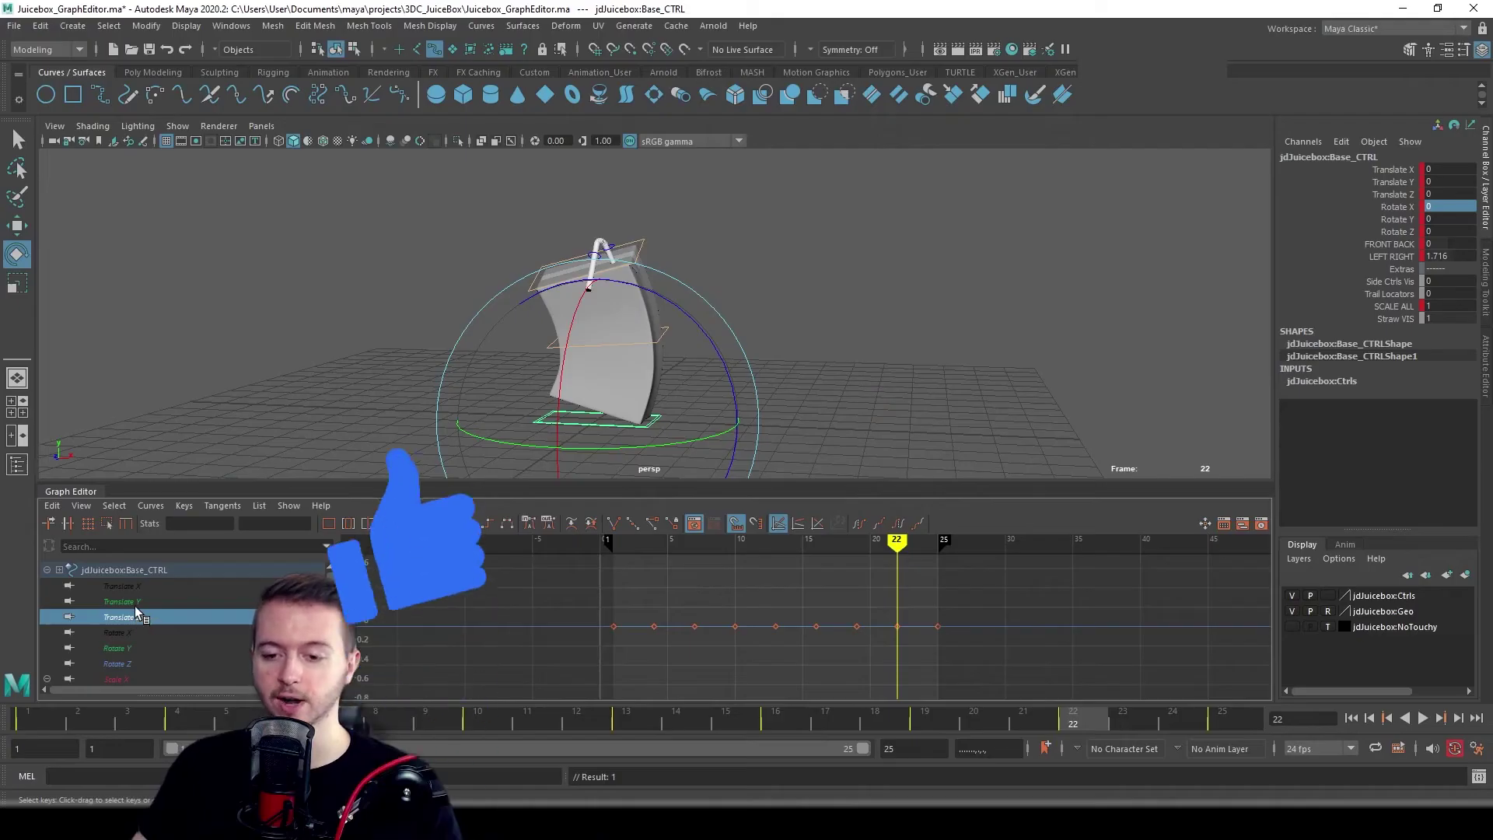
{"action": "key", "text": "Up"}
{"action": "key", "text": "Up"}
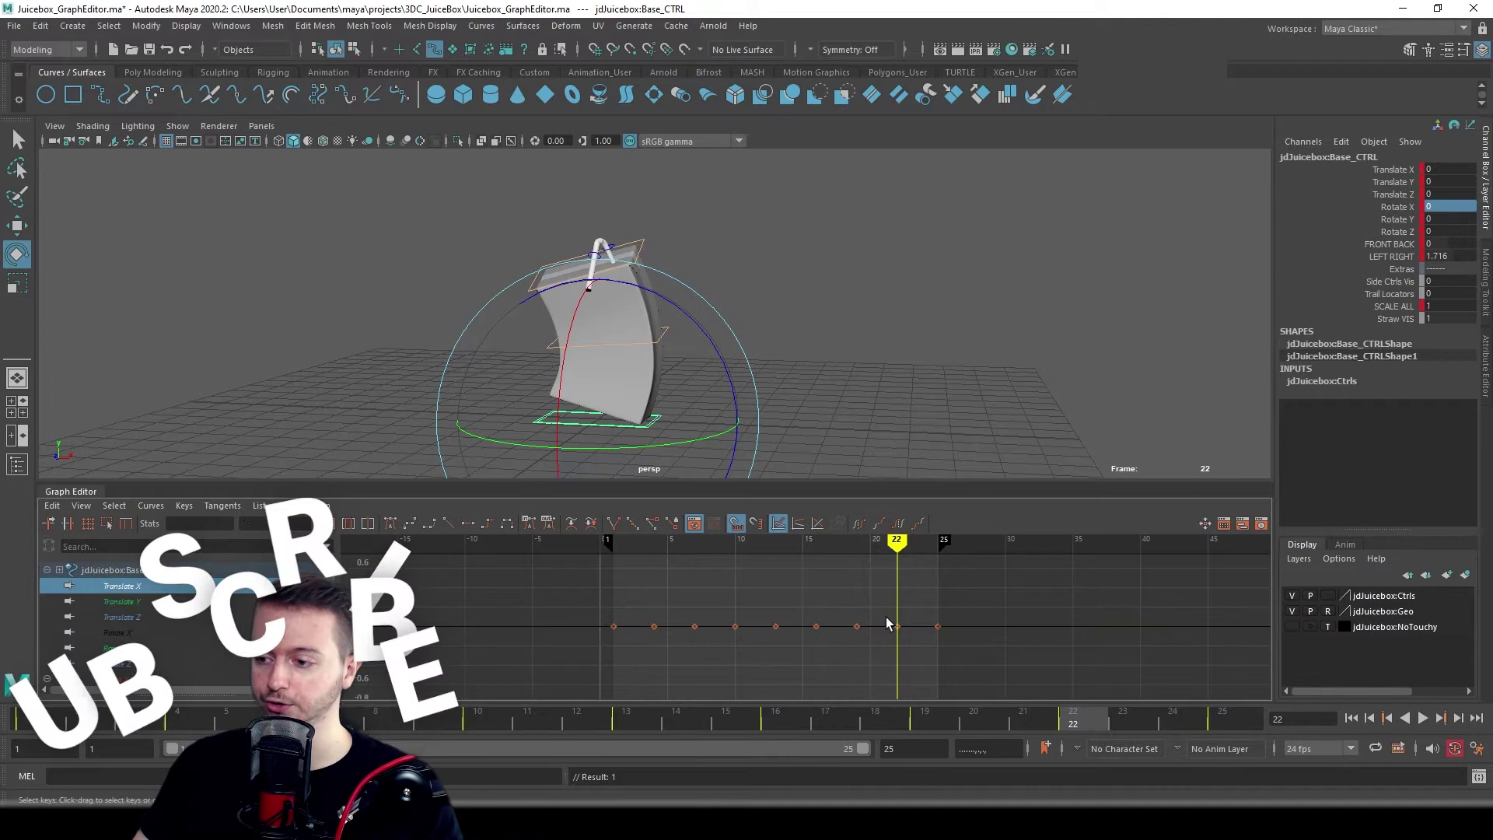
{"action": "left_click", "coordinate": [128, 632]}
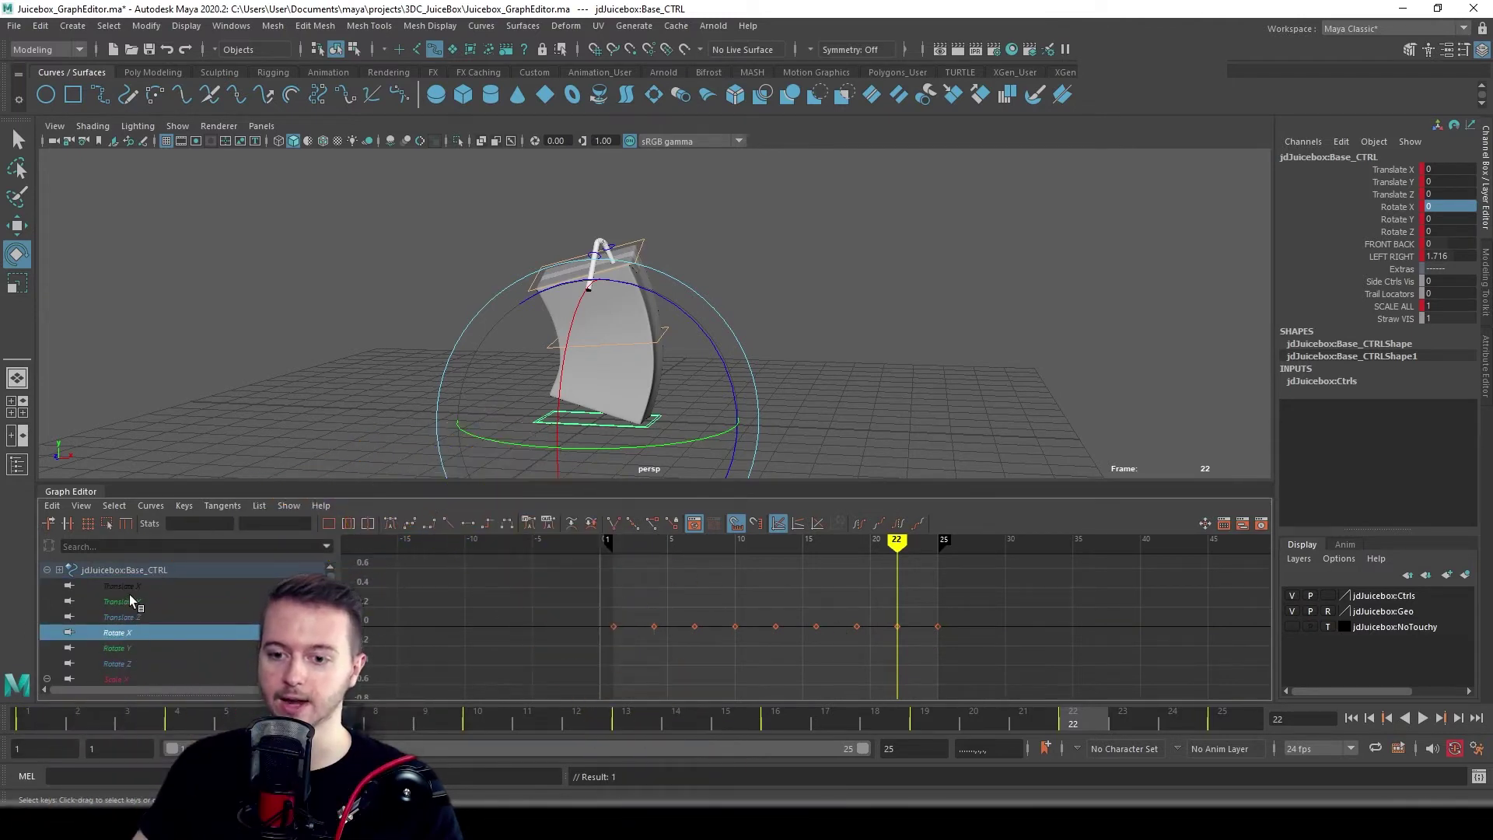
{"action": "left_click", "coordinate": [123, 601]}
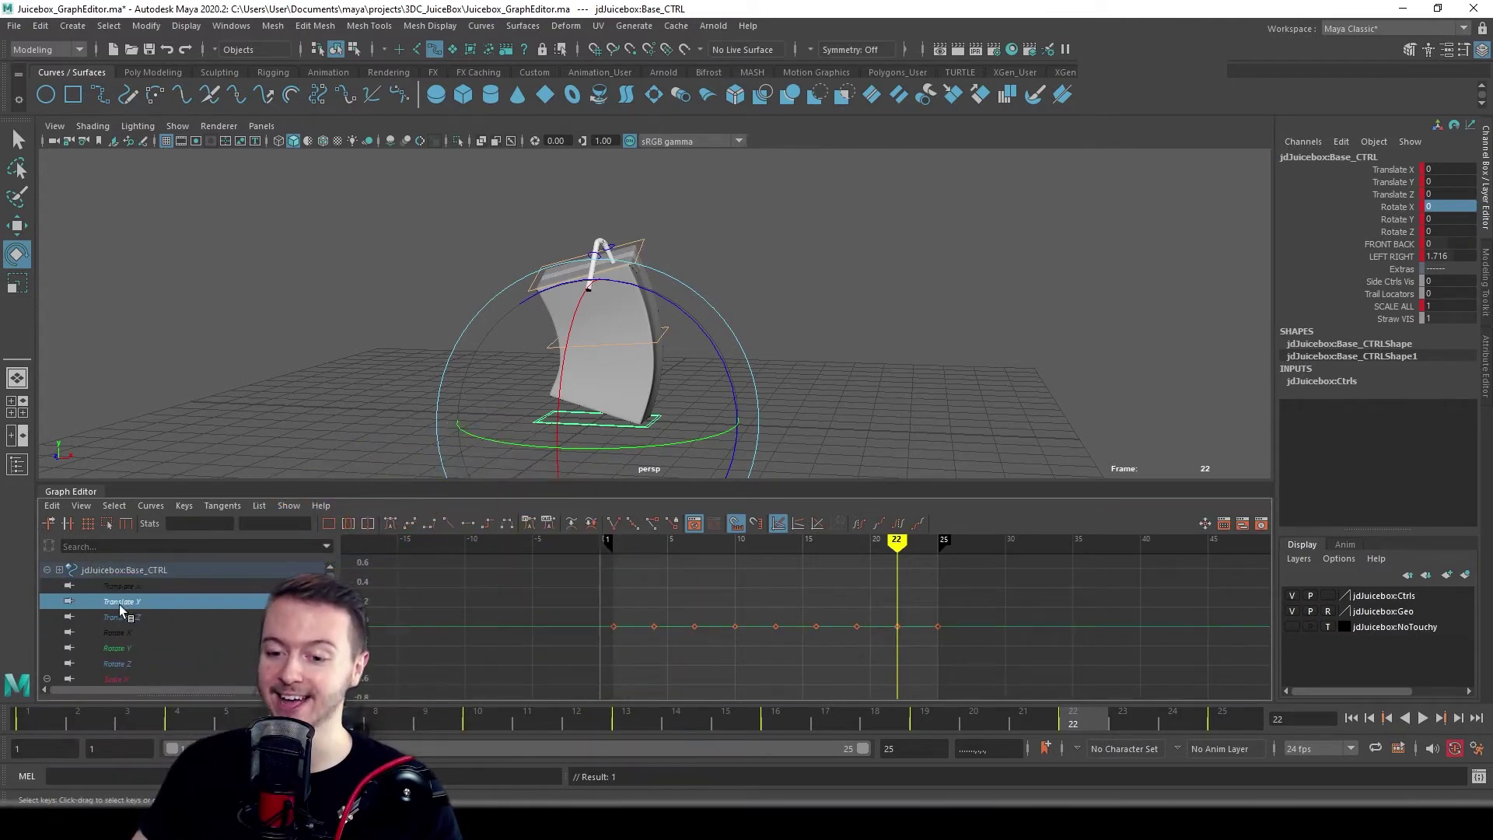
{"action": "left_click", "coordinate": [125, 618]}
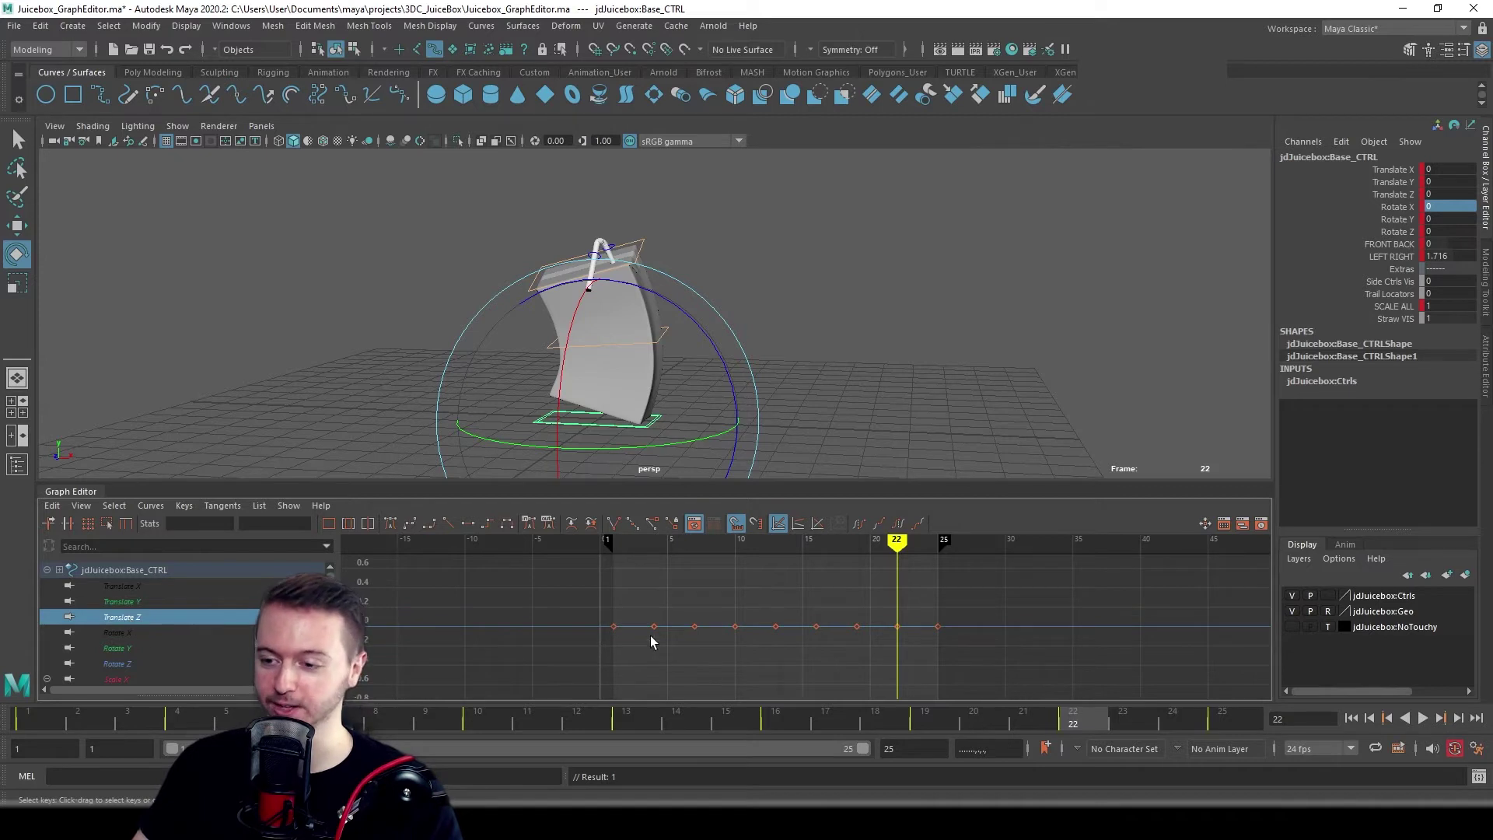
{"action": "scroll", "coordinate": [126, 634], "scroll_direction": "down", "scroll_amount": 4}
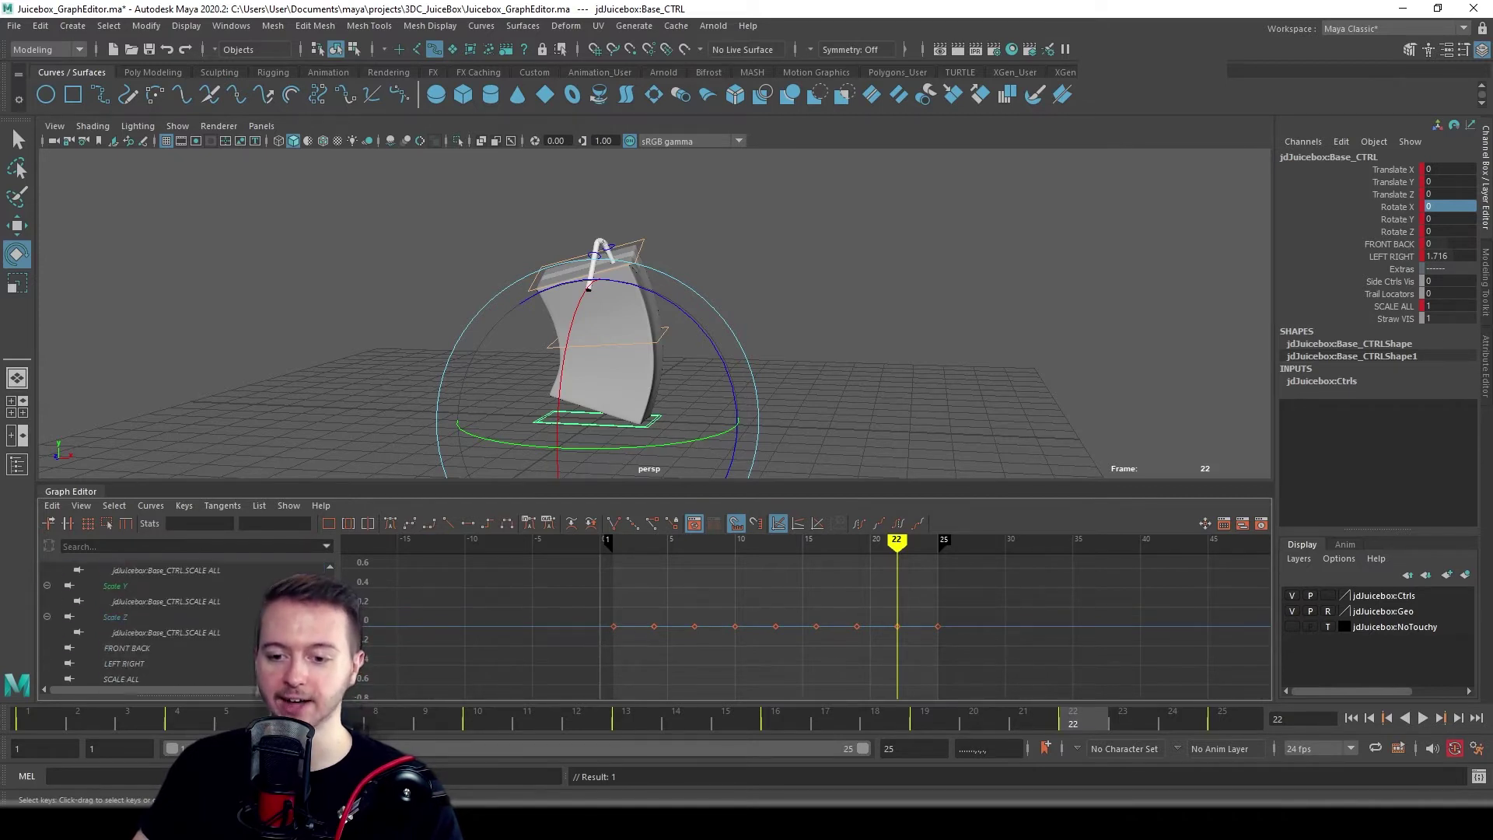
- Show the LEFT RIGHT curve, go to frame 1 and read its key value of 2.7
{"action": "left_click", "coordinate": [125, 648]}
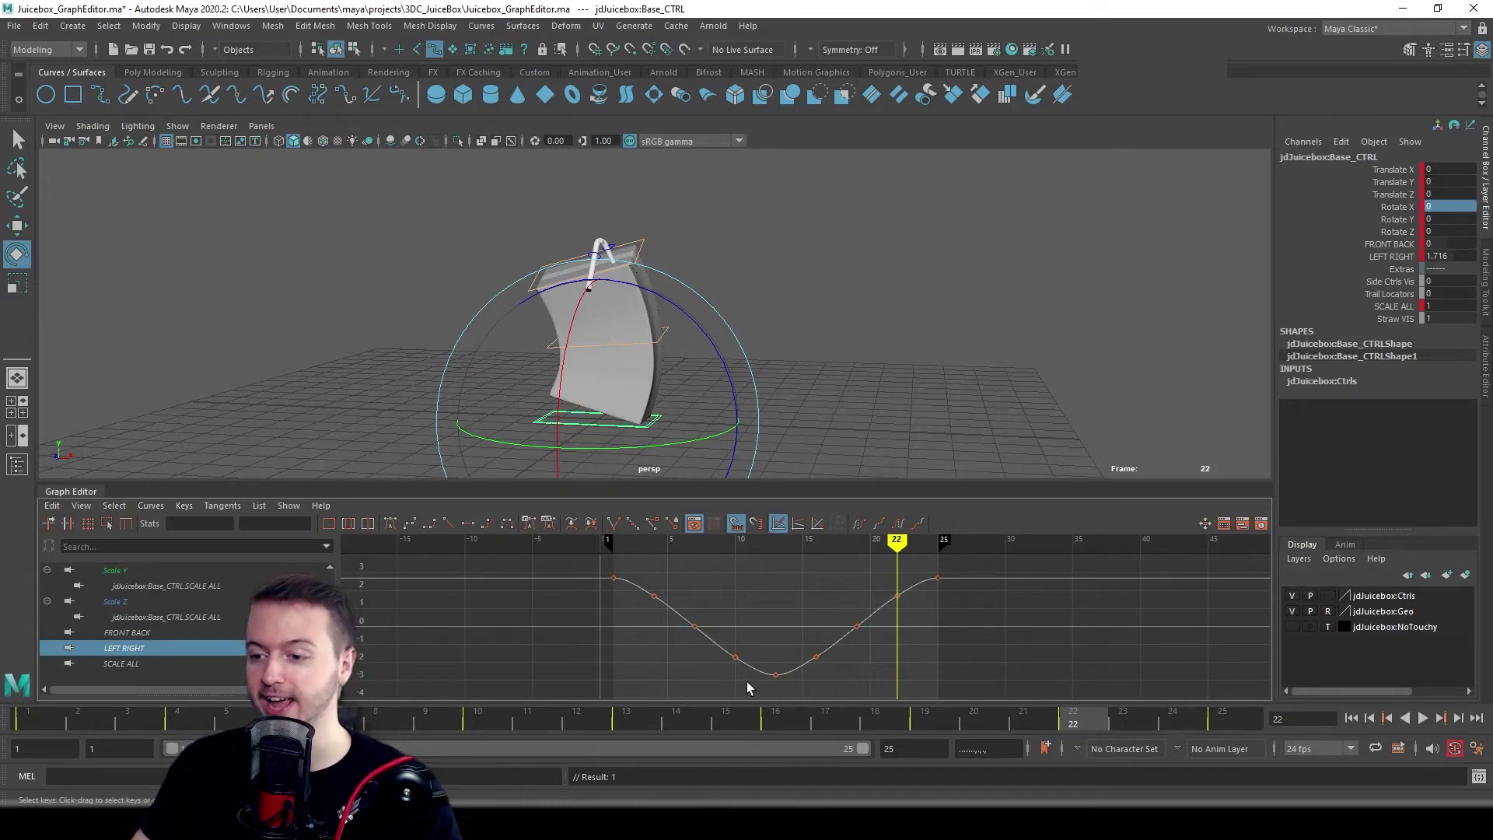
{"action": "mouse_move", "coordinate": [897, 543]}
{"action": "left_mouse_down"}
{"action": "mouse_move", "coordinate": [613, 544]}
{"action": "mouse_move", "coordinate": [611, 589]}
{"action": "left_mouse_up"}
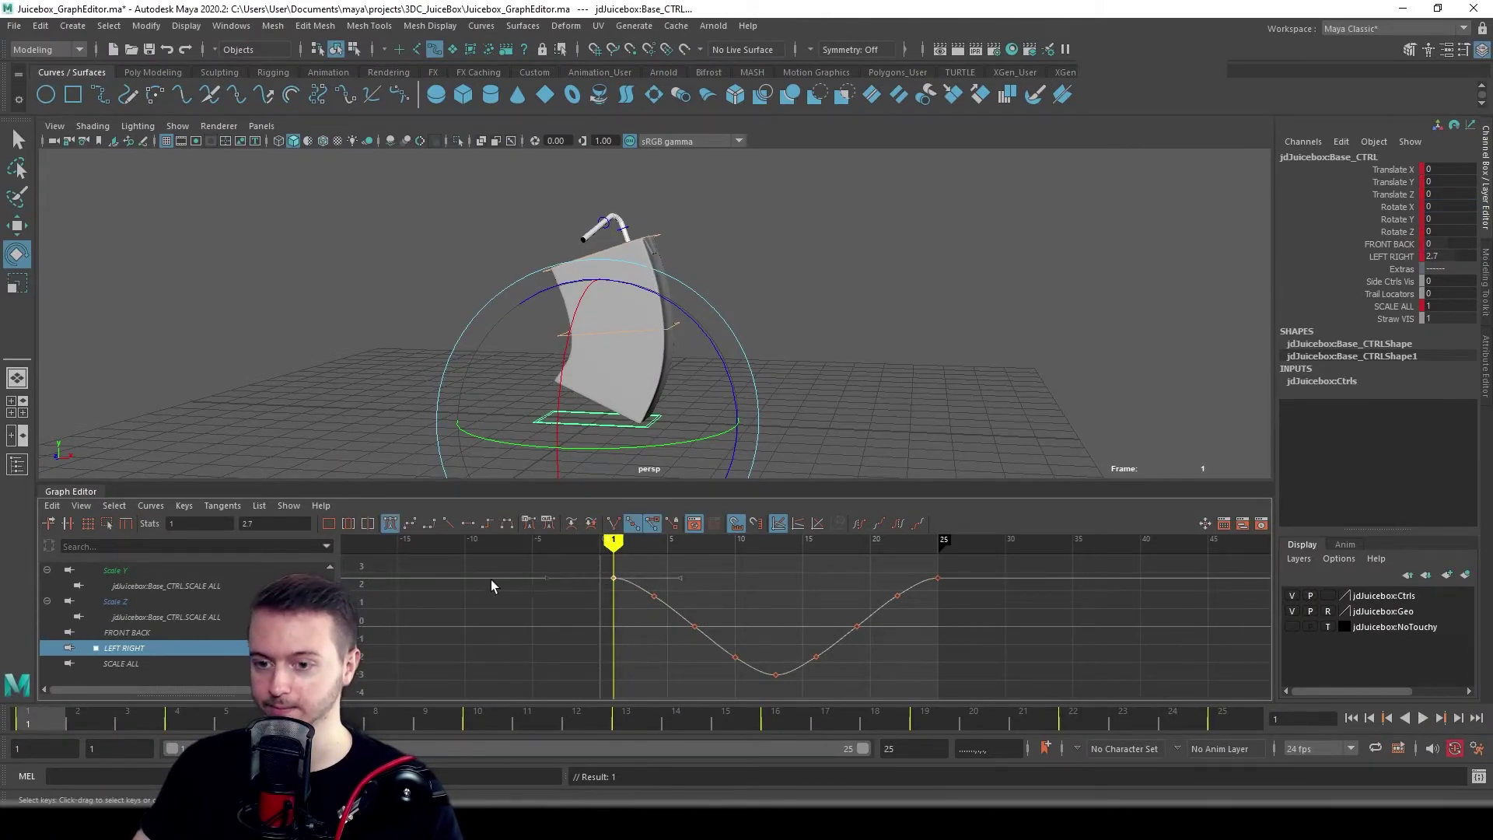
{"action": "left_click", "coordinate": [182, 526]}
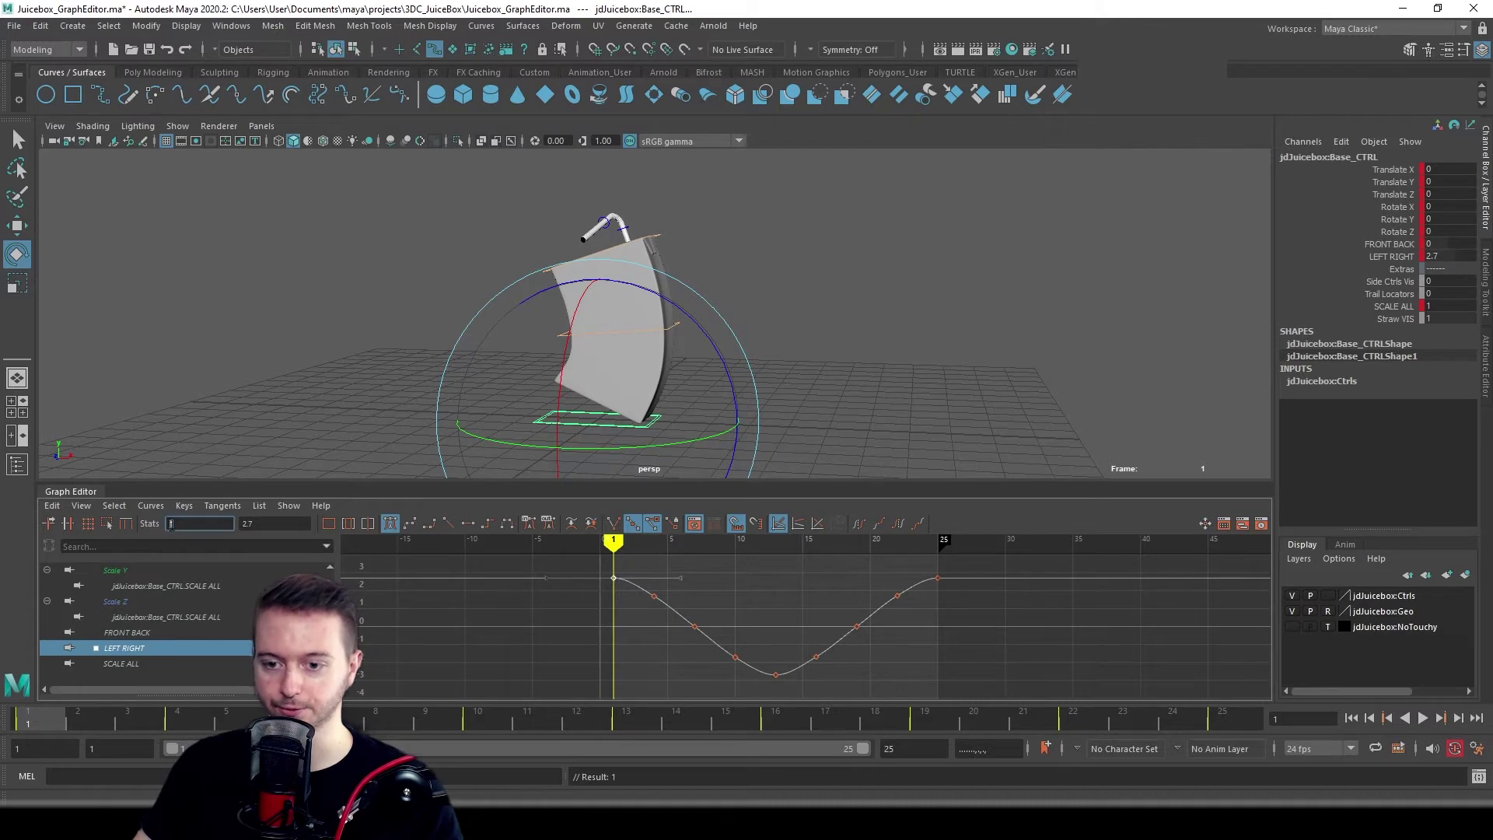
{"action": "left_click", "coordinate": [263, 525]}
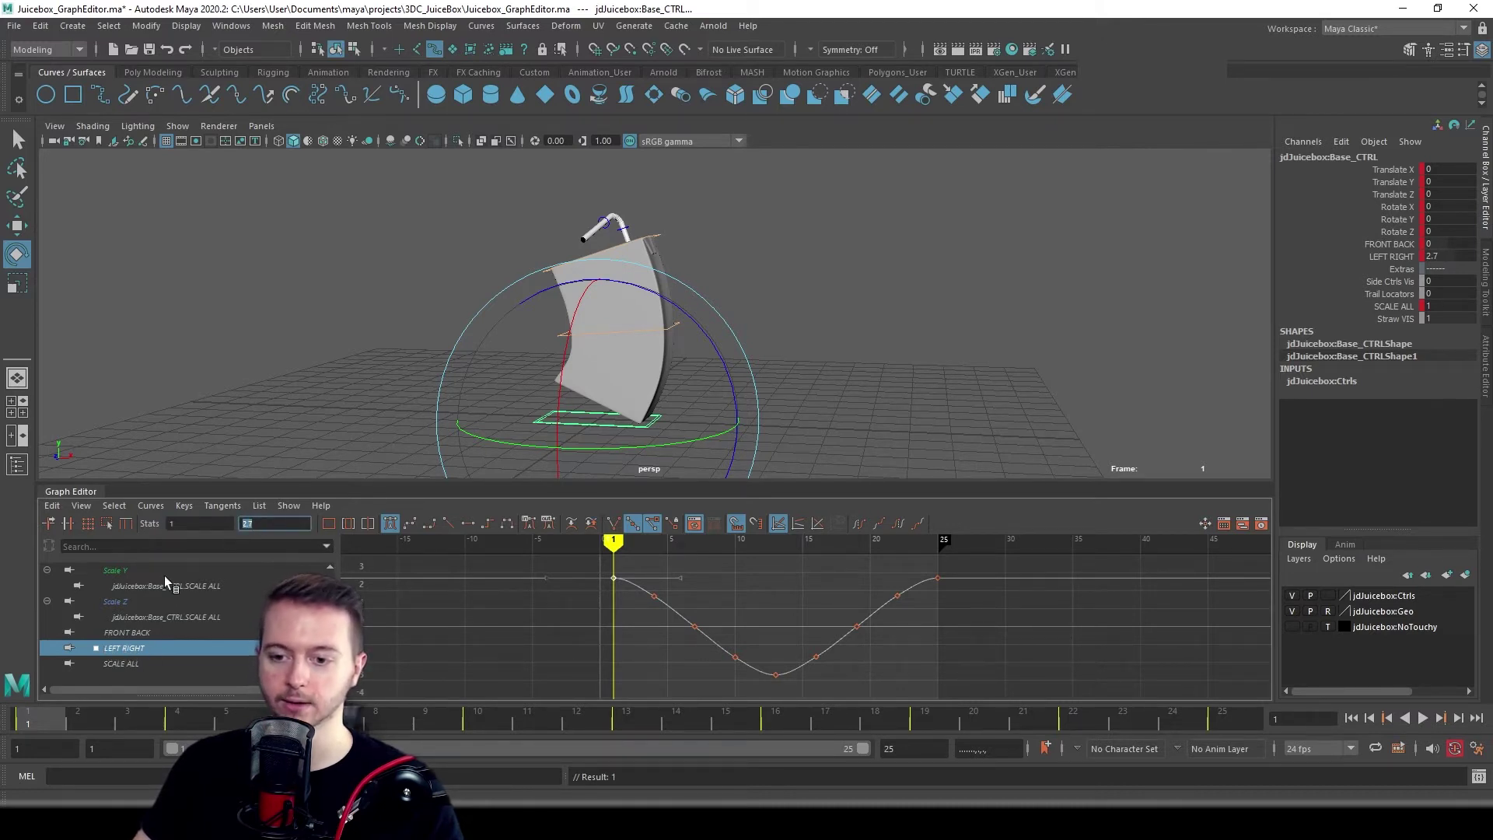
{"action": "left_click", "coordinate": [261, 523]}
- Step to frame 4, read its key value of 1.688, and select the frame 1 and 4 keys
{"action": "left_click_drag", "start_coordinate": [614, 544], "coordinate": [653, 545]}
{"action": "key", "text": "s"}
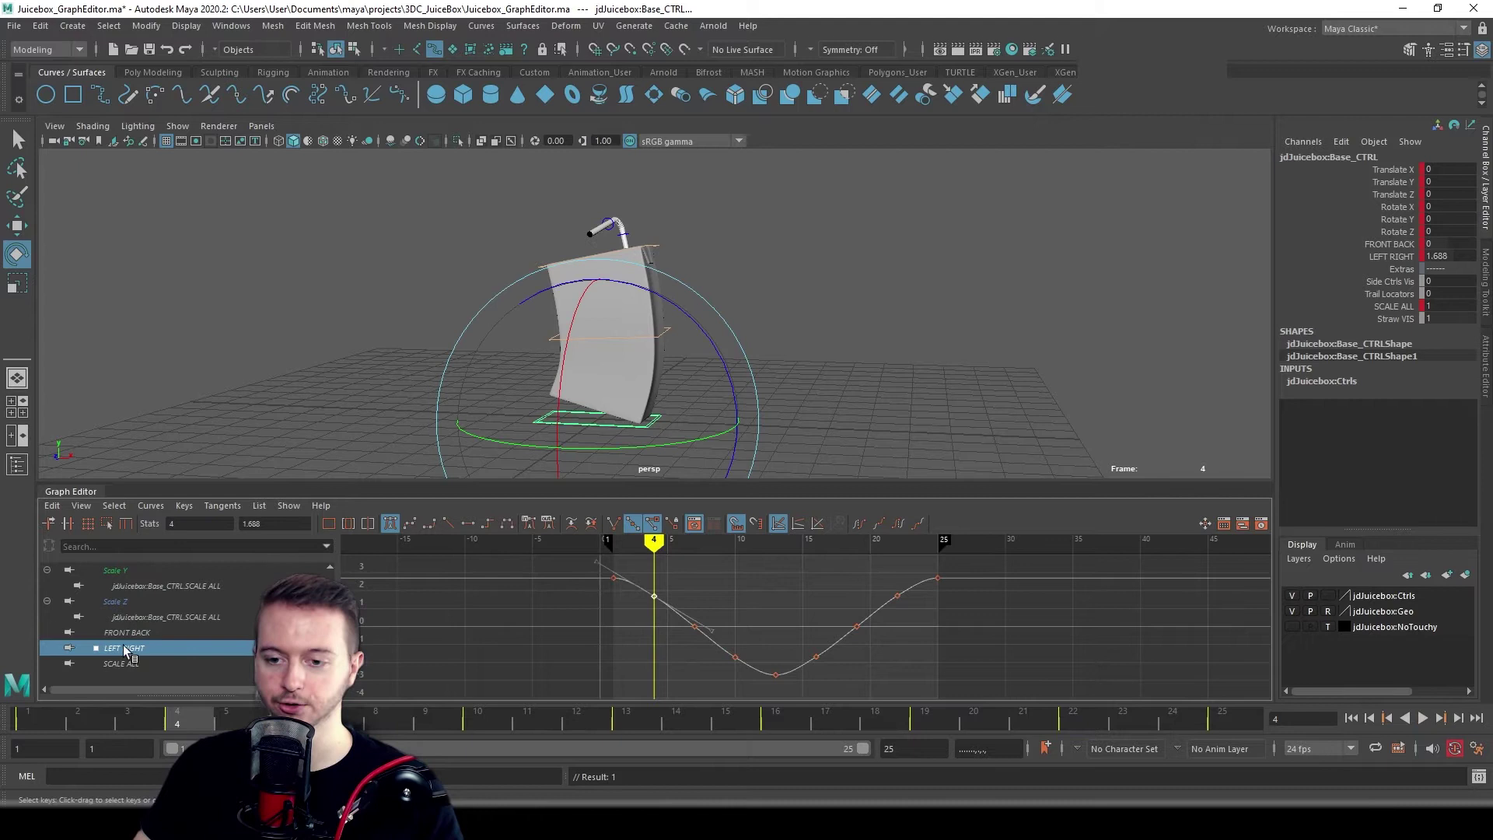
{"action": "left_click", "coordinate": [173, 523]}
{"action": "left_click", "coordinate": [269, 524]}
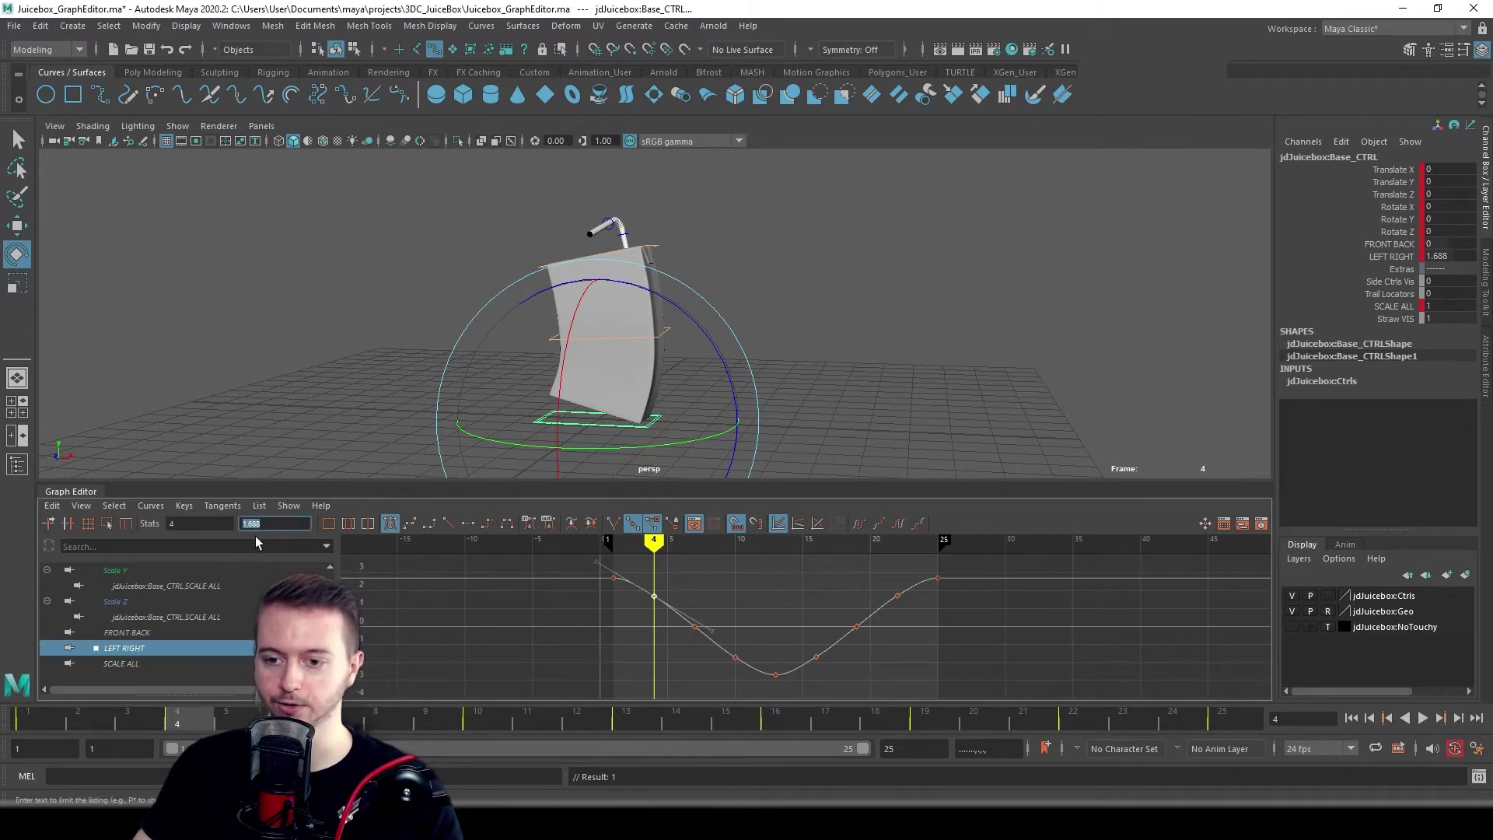
{"action": "left_click", "coordinate": [613, 578]}
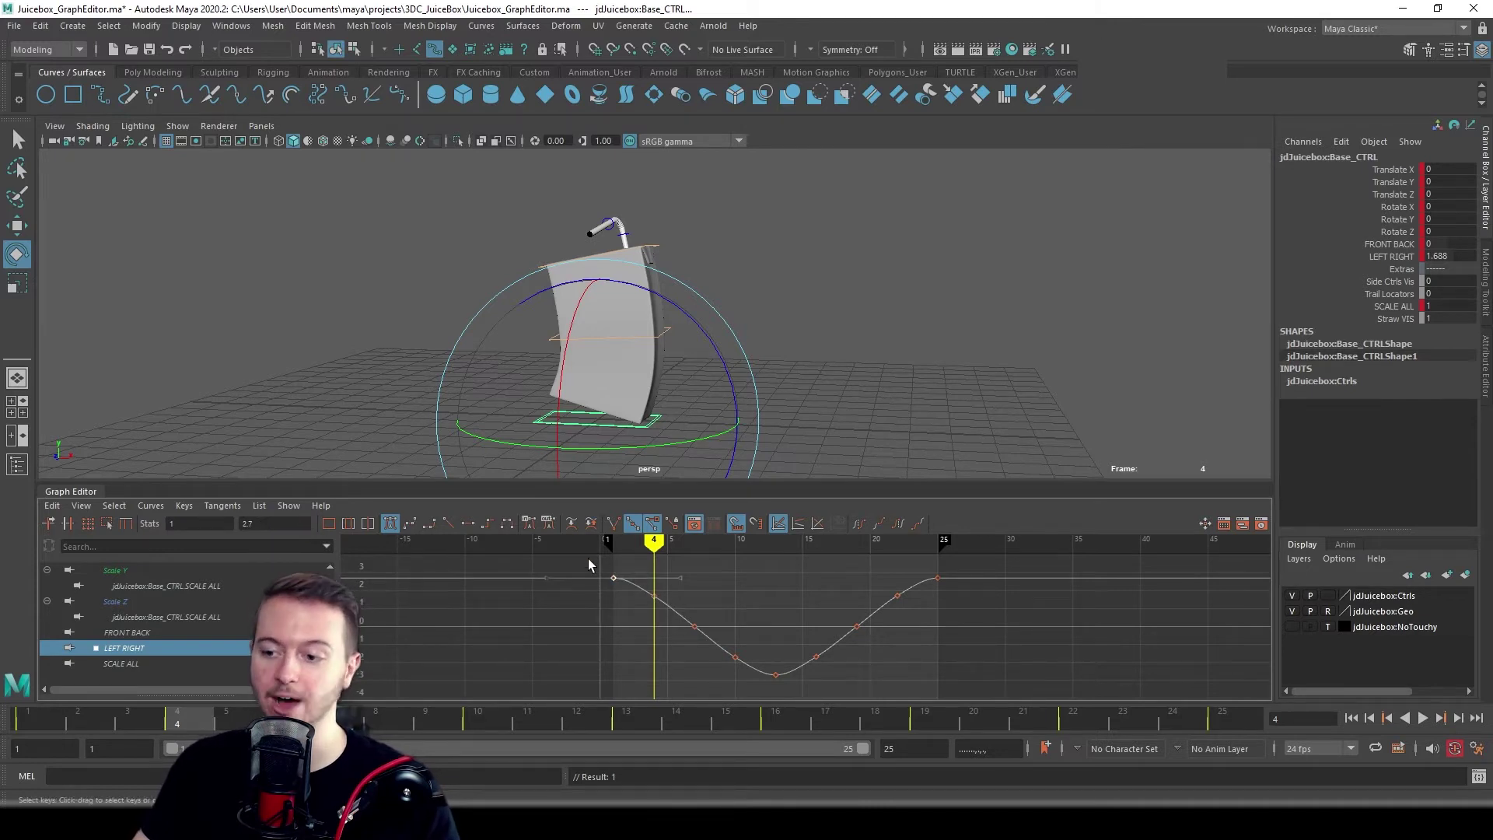
{"action": "left_click_drag", "start_coordinate": [628, 589], "coordinate": [665, 595]}
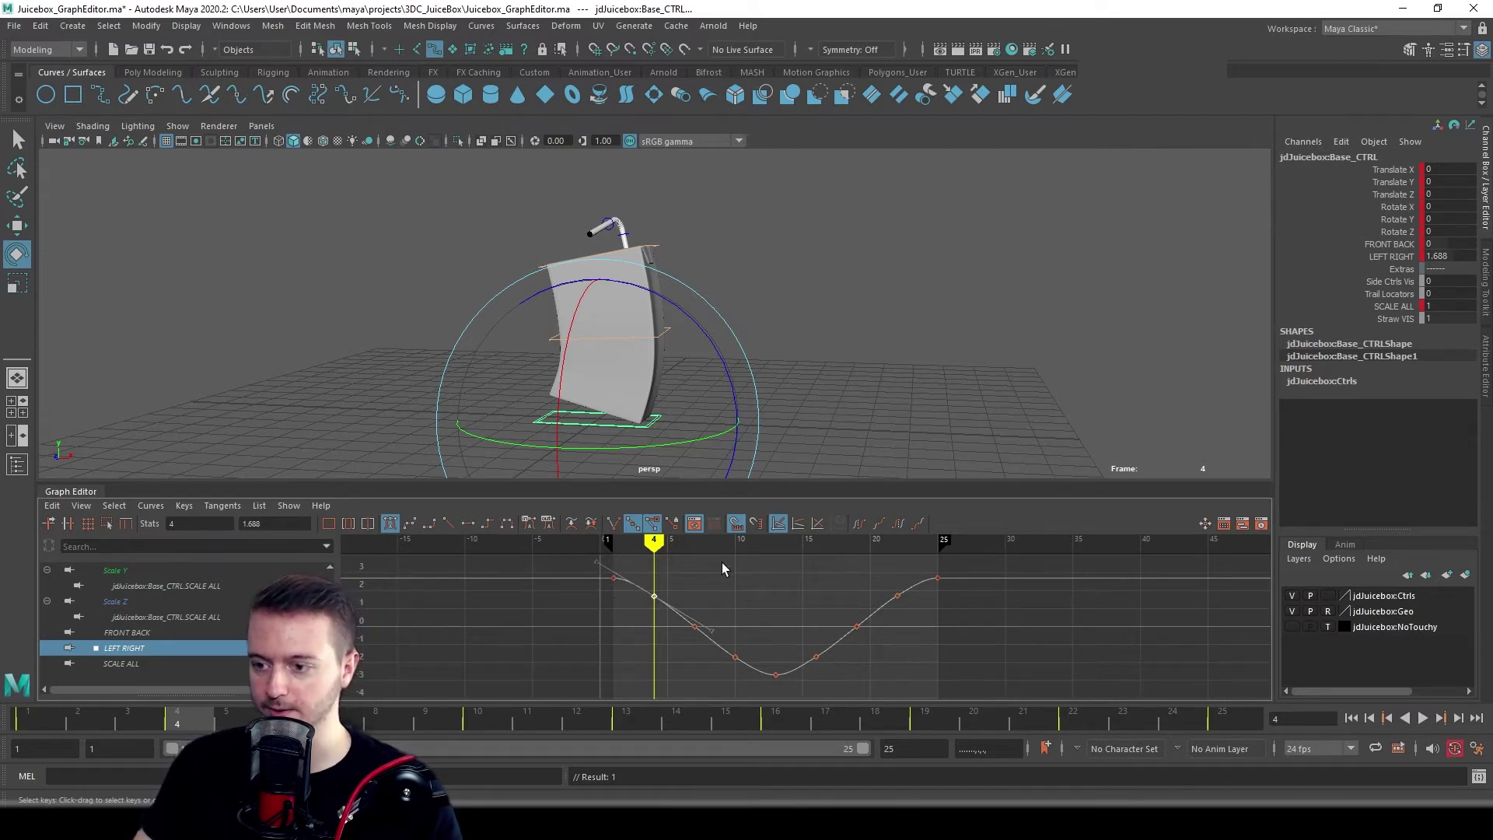
- Scrub to the lowest key at frame 13, play through frame 25, return to frame 1, and deselect
{"action": "key", "text": "alt+period"}
{"action": "key", "text": "alt+period"}
{"action": "key", "text": "alt+period"}
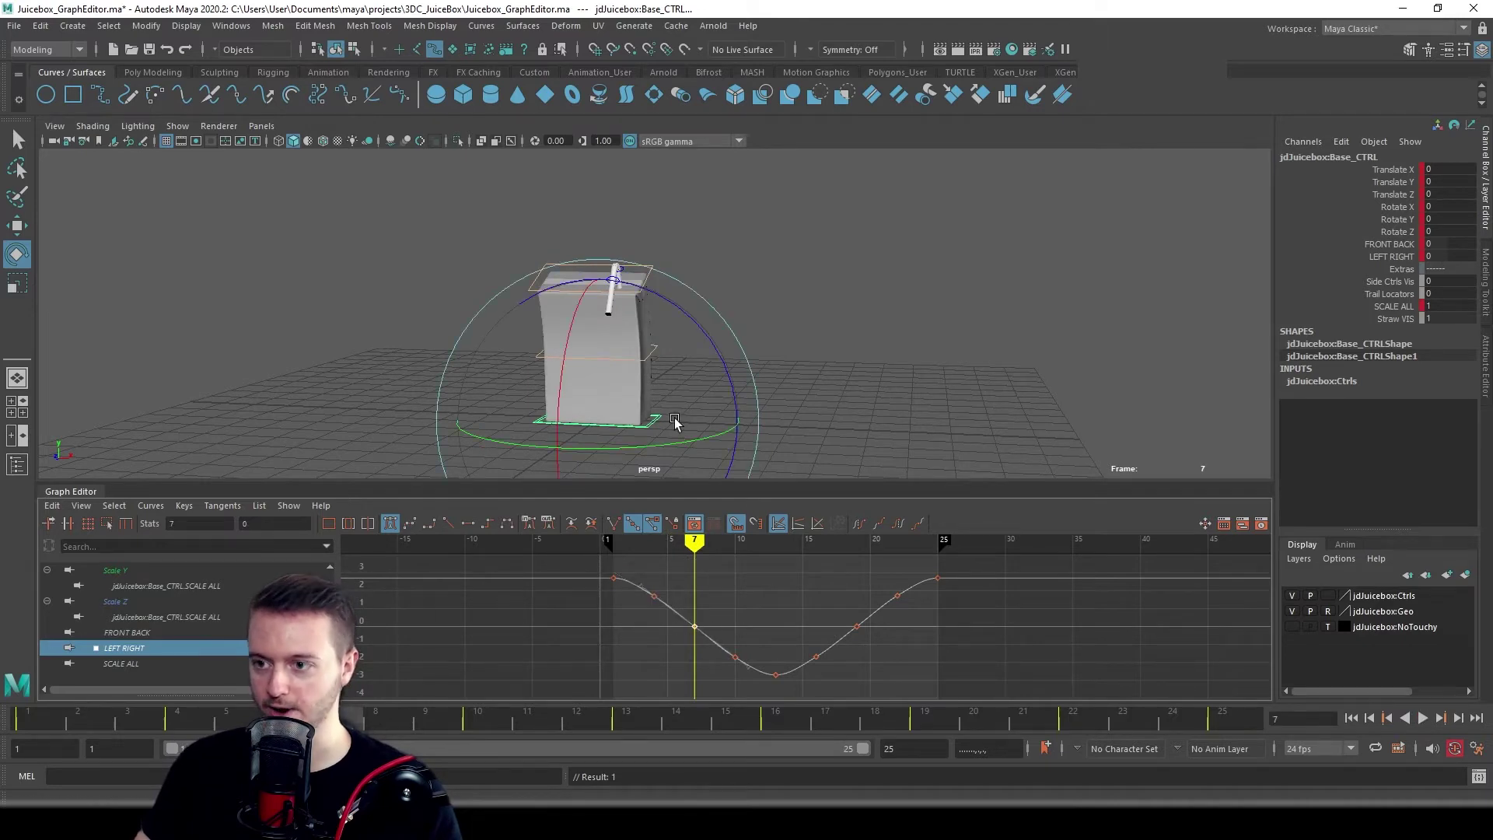
{"action": "mouse_move", "coordinate": [583, 343]}
{"action": "left_mouse_down"}
{"action": "mouse_move", "coordinate": [760, 350]}
{"action": "mouse_move", "coordinate": [607, 358]}
{"action": "left_mouse_up"}
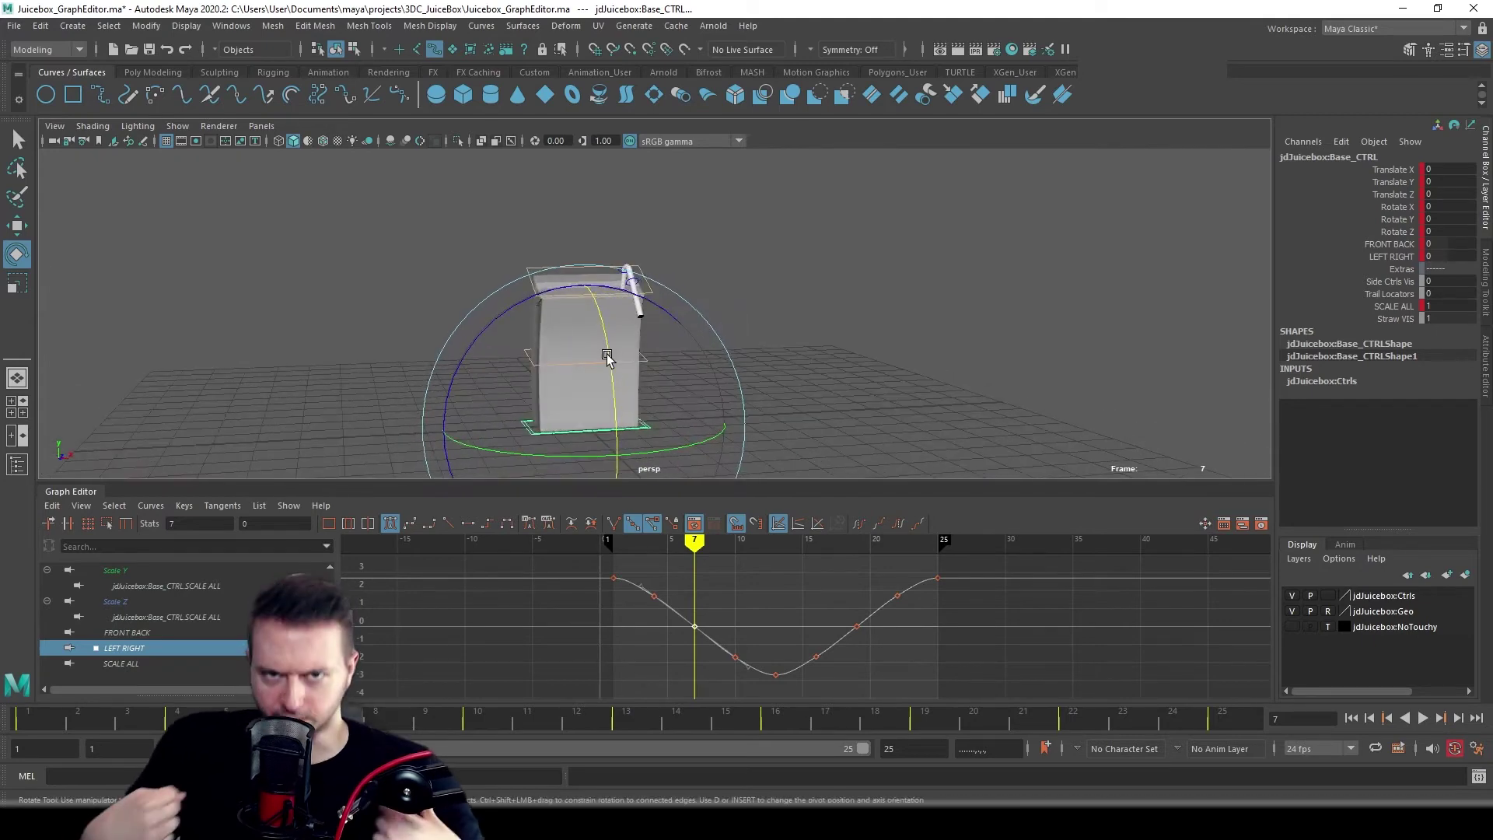
{"action": "left_click_drag", "start_coordinate": [694, 542], "coordinate": [775, 554]}
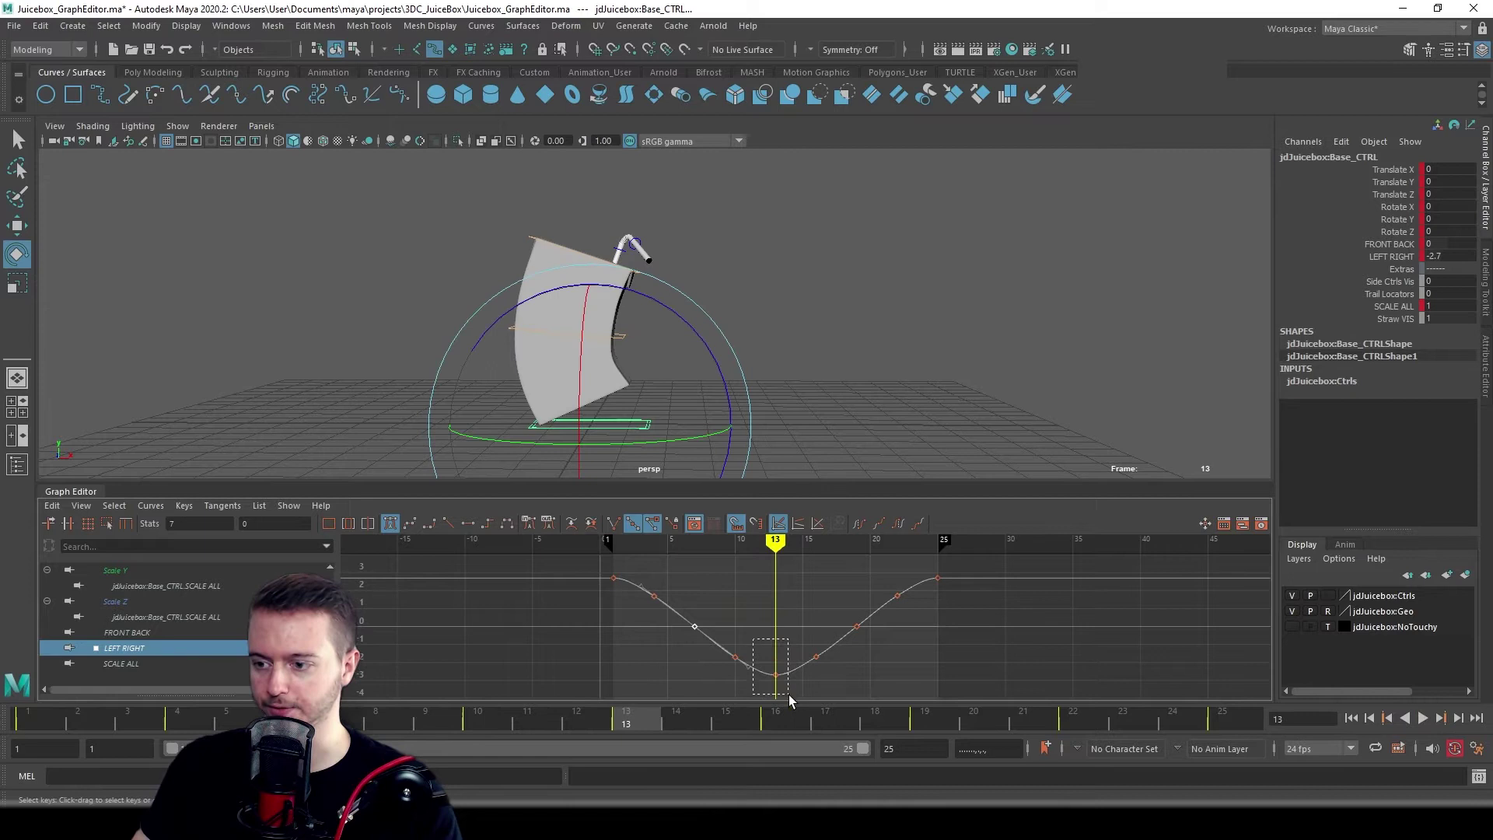
{"action": "left_click_drag", "start_coordinate": [790, 700], "coordinate": [788, 699]}
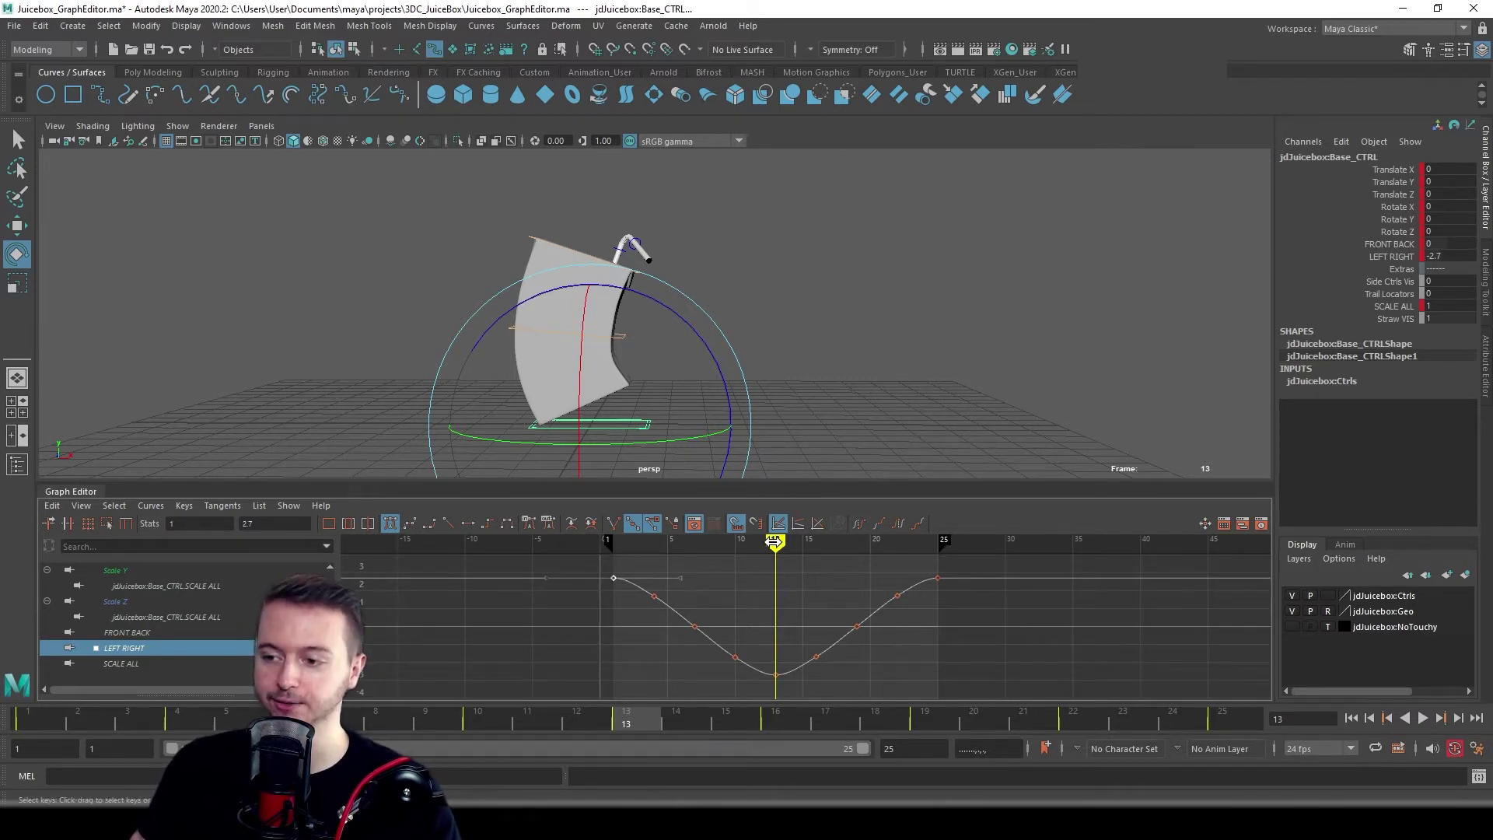
{"action": "left_click_drag", "start_coordinate": [774, 542], "coordinate": [936, 558]}
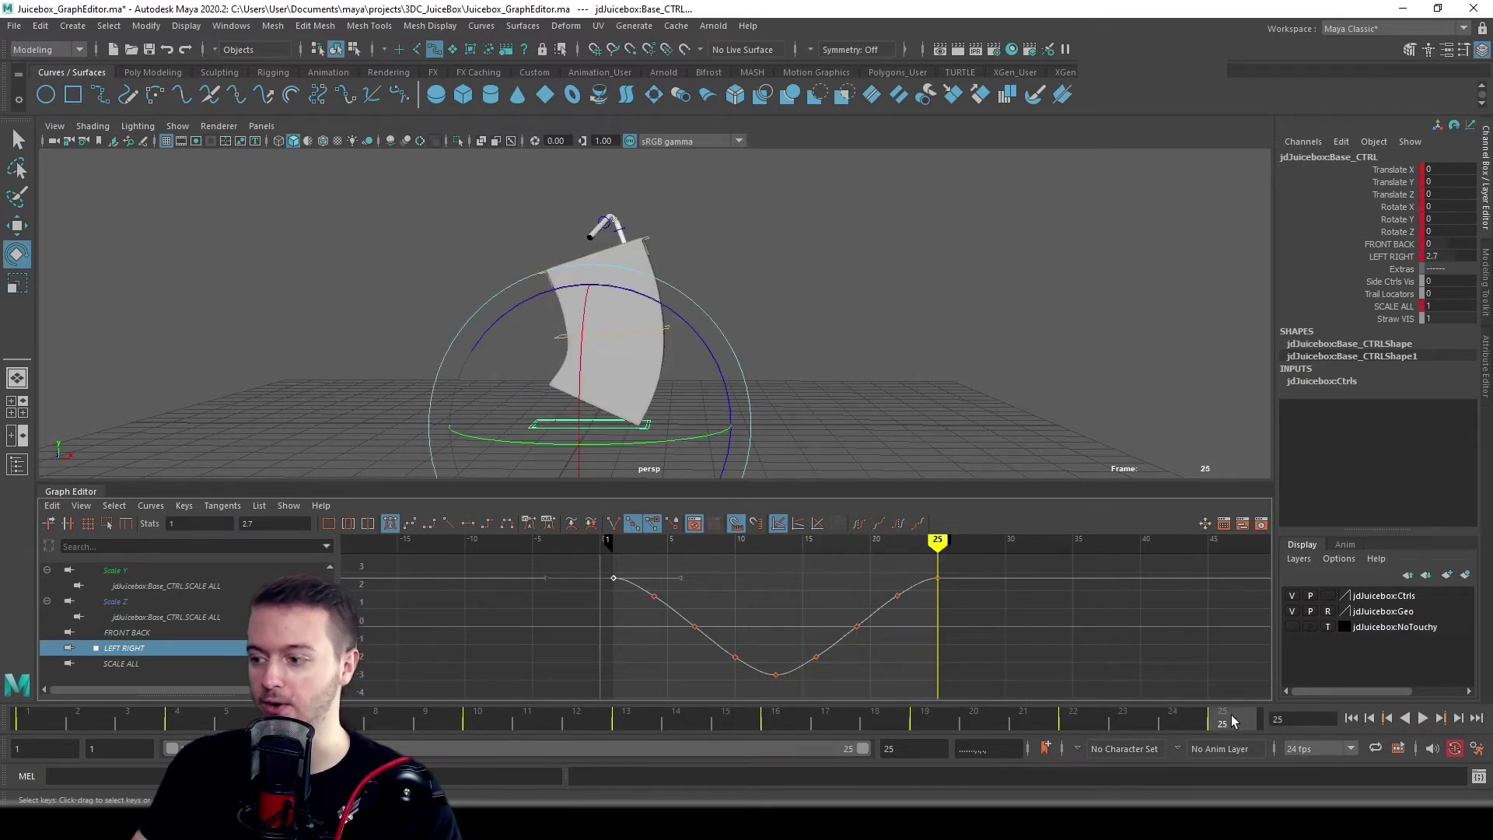
{"action": "left_click", "coordinate": [39, 720]}
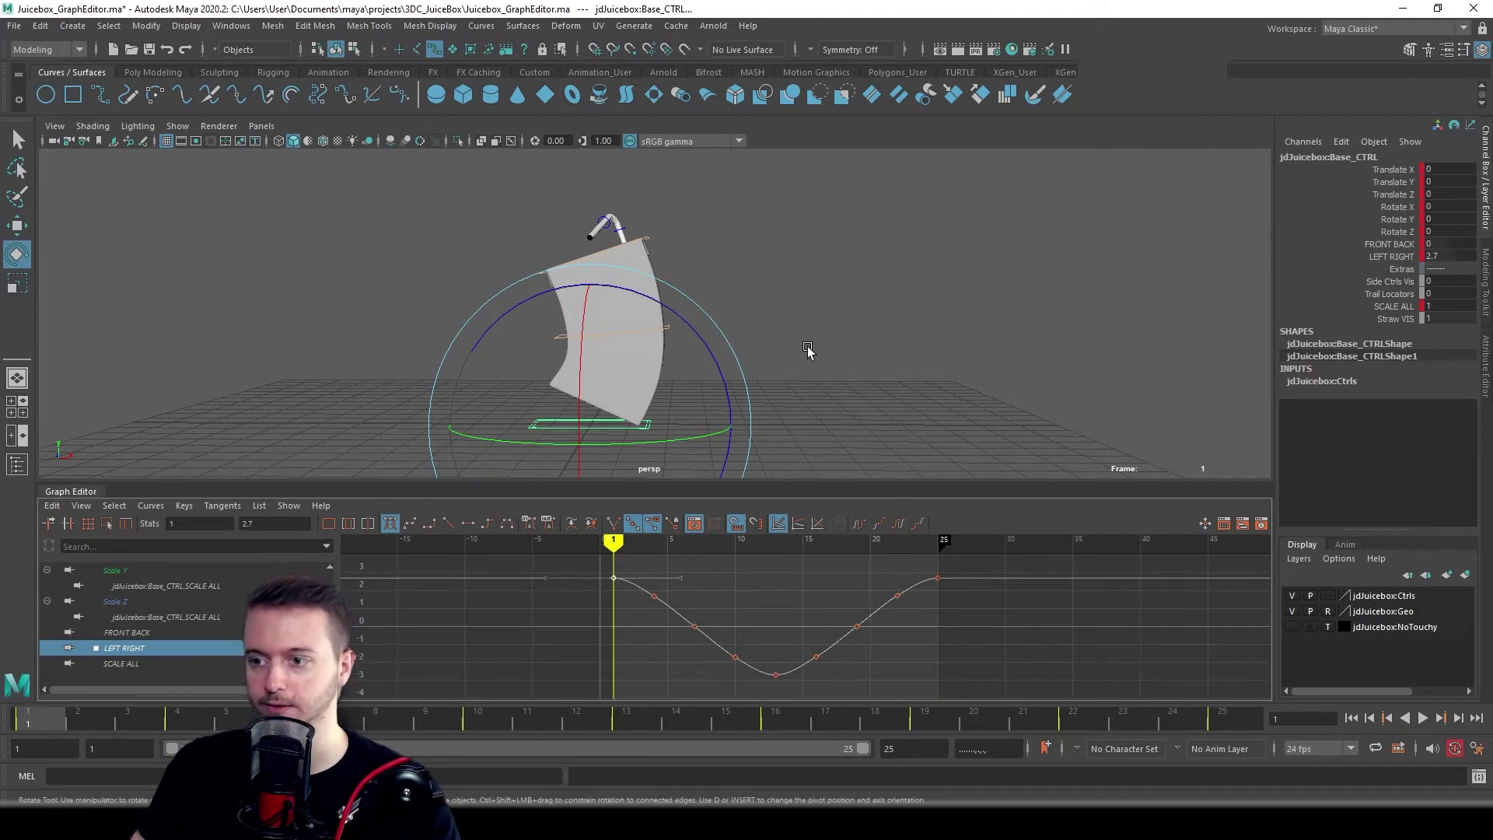
{"action": "left_click", "coordinate": [685, 325]}
{"action": "left_click", "coordinate": [665, 330]}
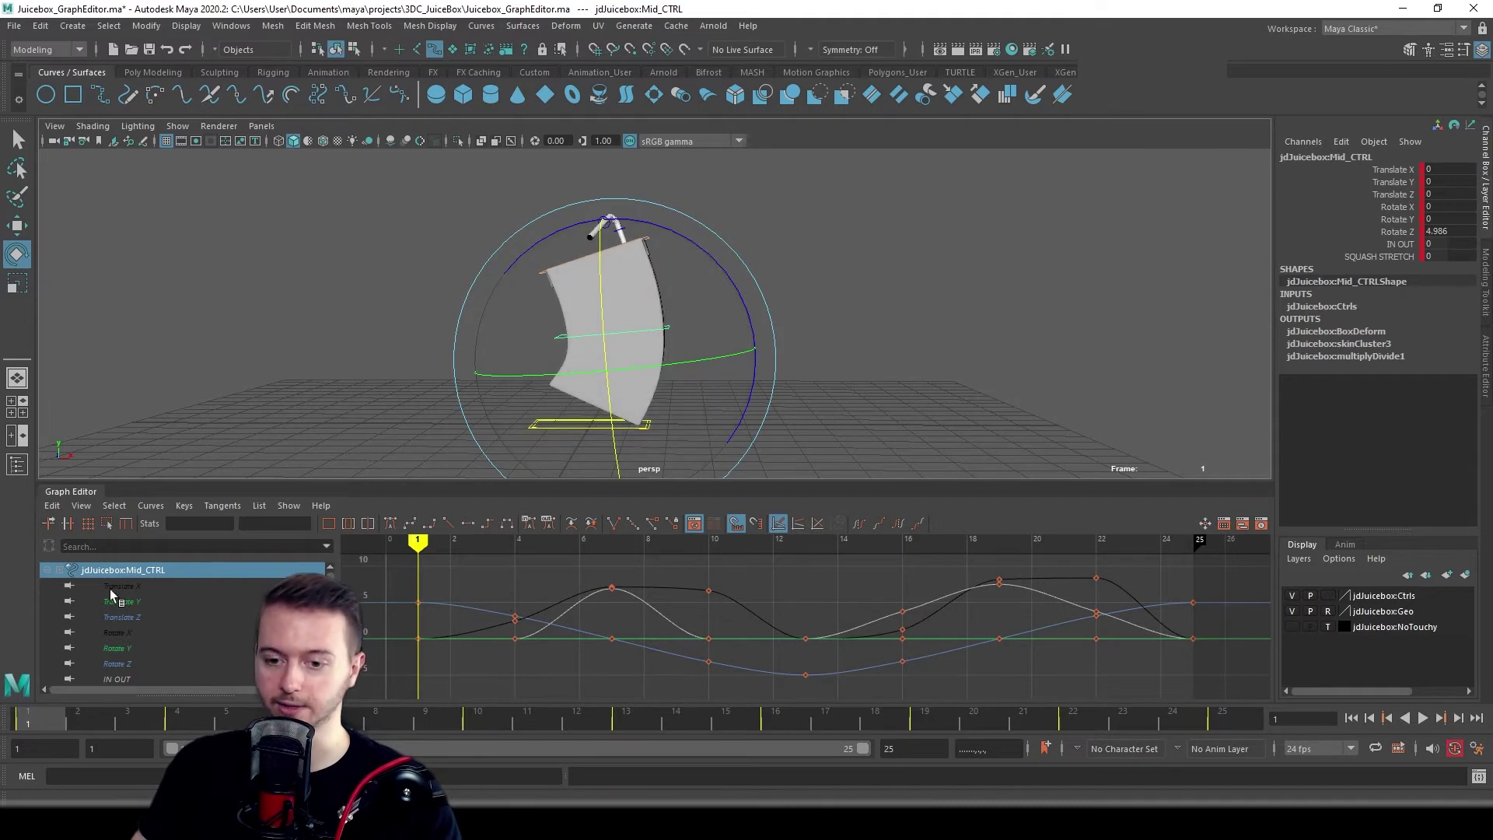
{"action": "left_click", "coordinate": [129, 662]}
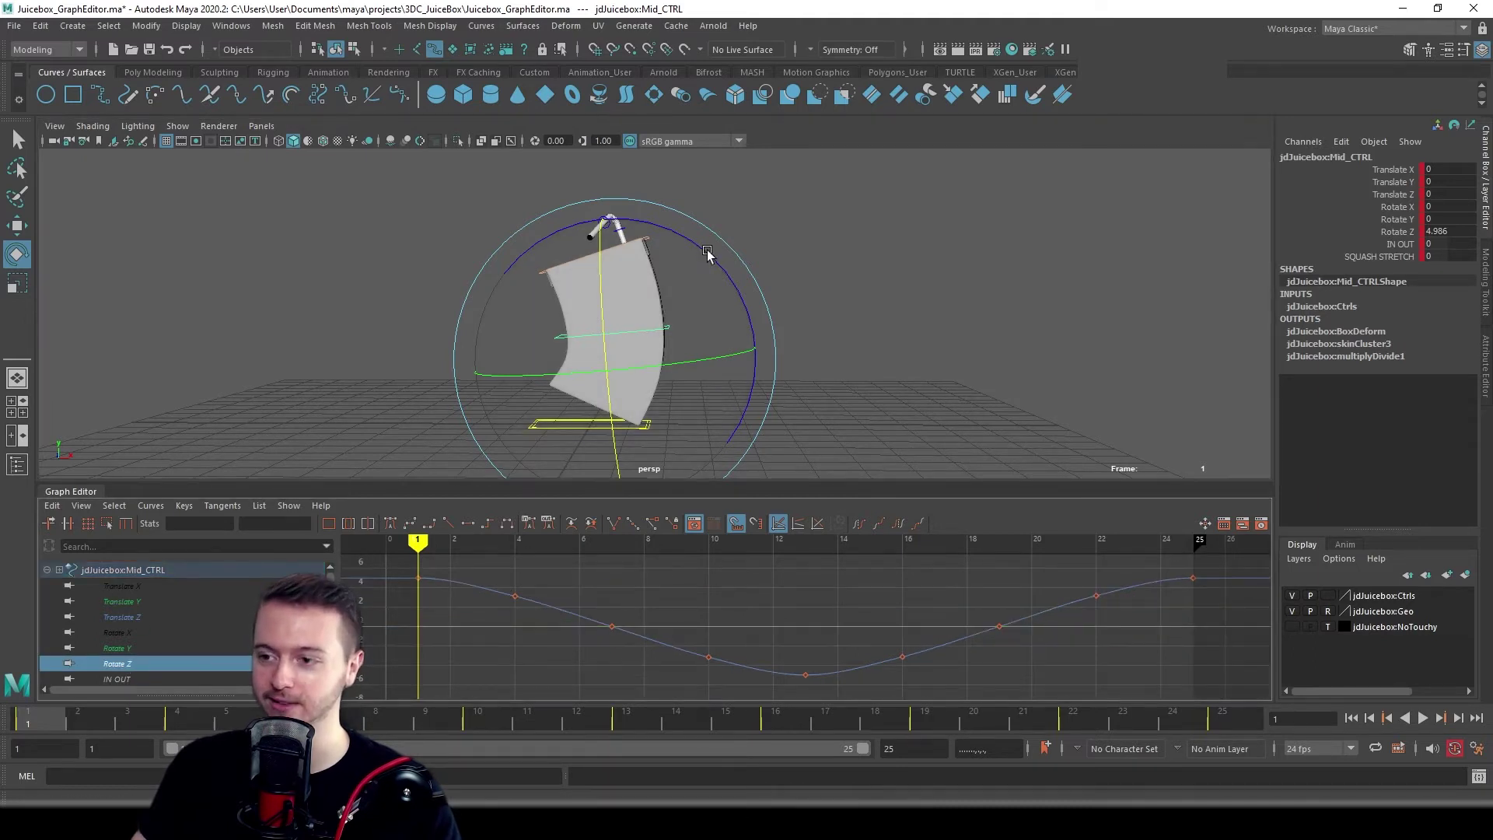
{"action": "left_click_drag", "start_coordinate": [707, 257], "coordinate": [692, 241]}
{"action": "key", "text": "ctrl+z"}
{"action": "left_click", "coordinate": [418, 578]}
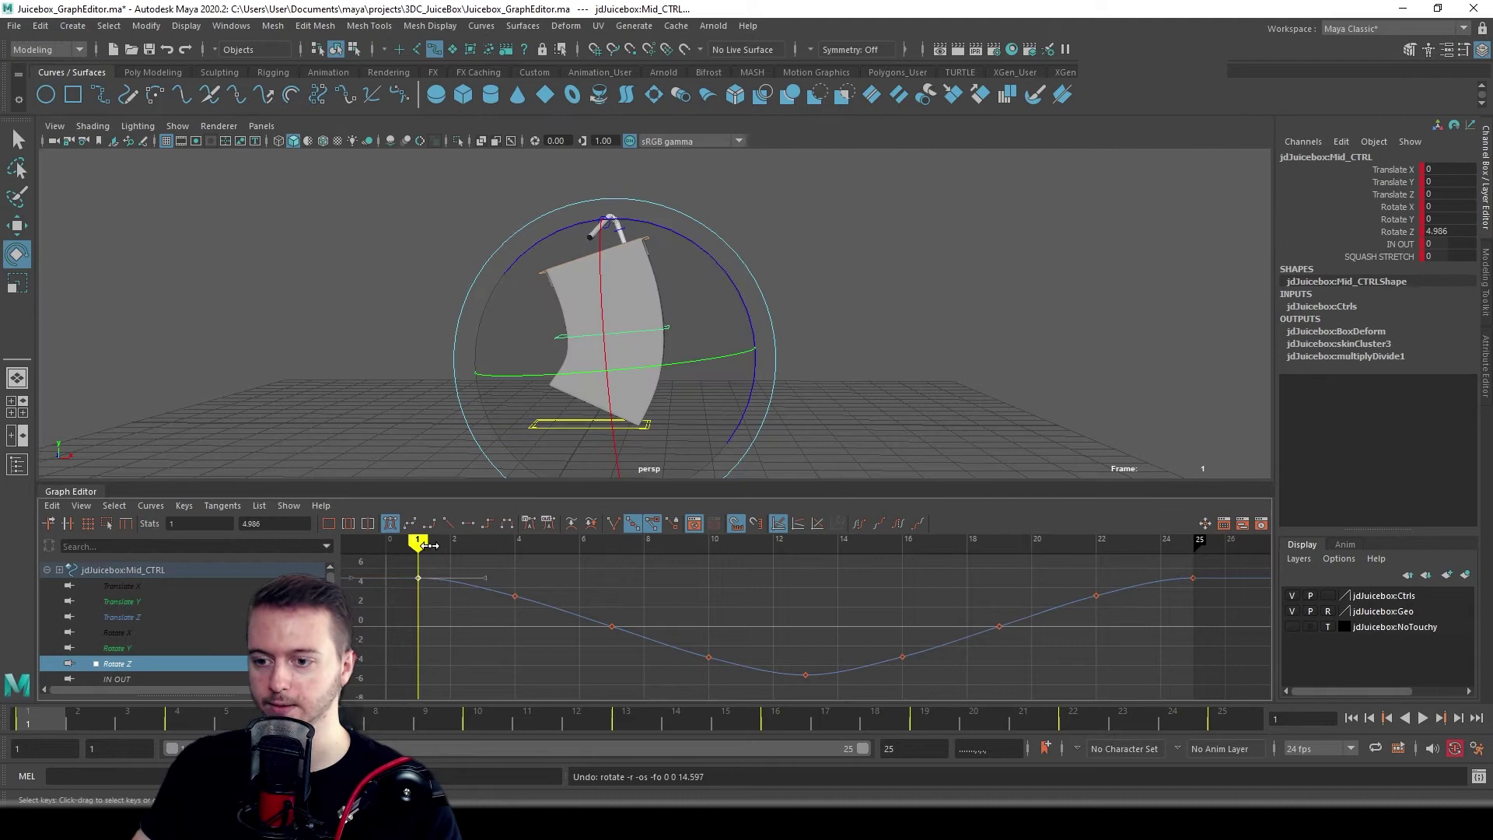
{"action": "mouse_move", "coordinate": [420, 546]}
{"action": "left_mouse_down"}
{"action": "mouse_move", "coordinate": [580, 544]}
{"action": "mouse_move", "coordinate": [612, 567]}
{"action": "left_mouse_up"}
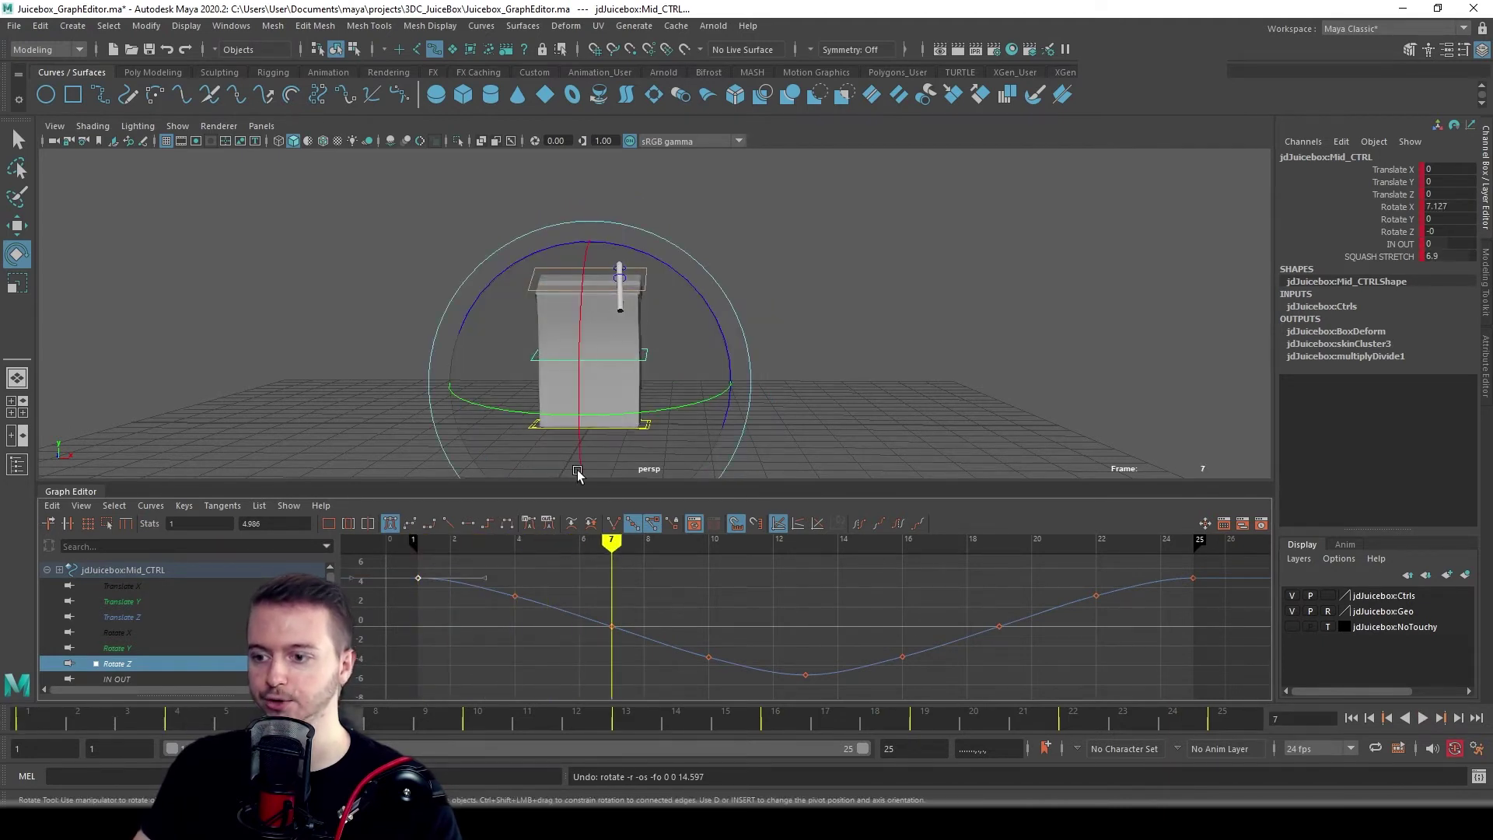
{"action": "key", "text": "alt+v"}
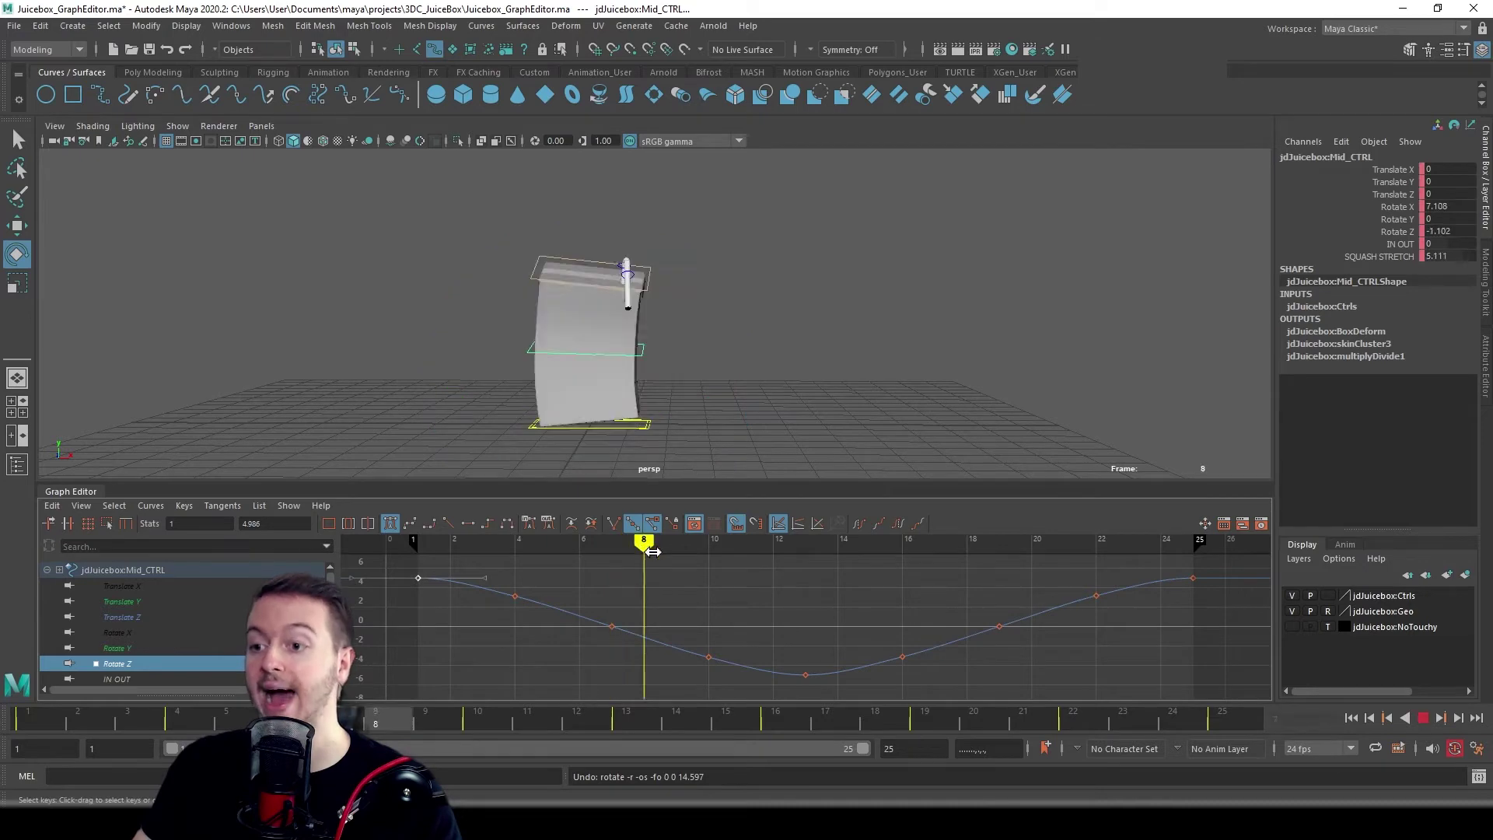
{"action": "key", "text": "alt+v"}
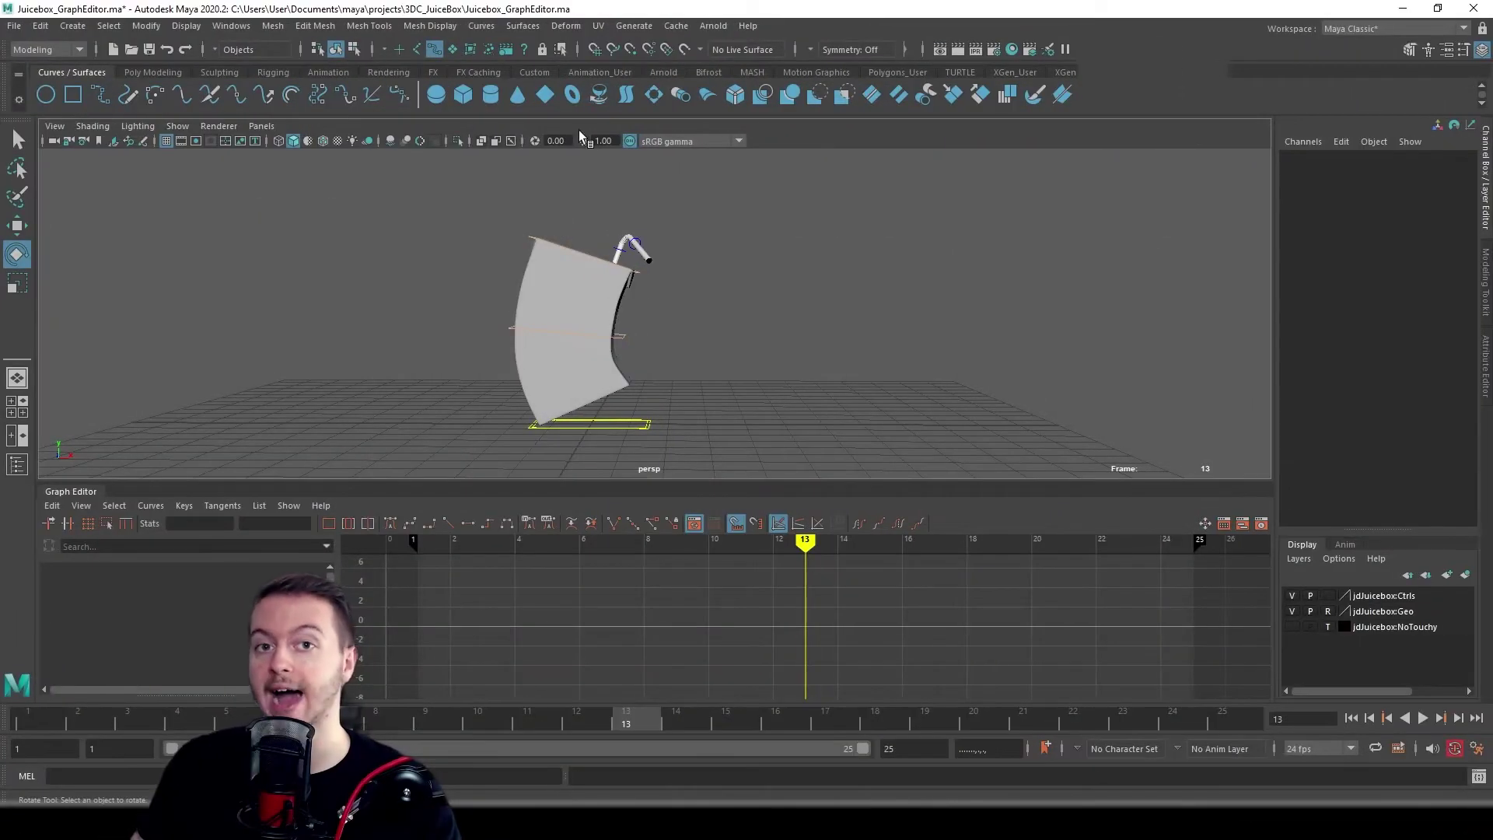
- Select Base_CTRL, isolate its LEFT RIGHT curve, and zoom it to fill the graph
{"action": "left_click", "coordinate": [647, 424]}
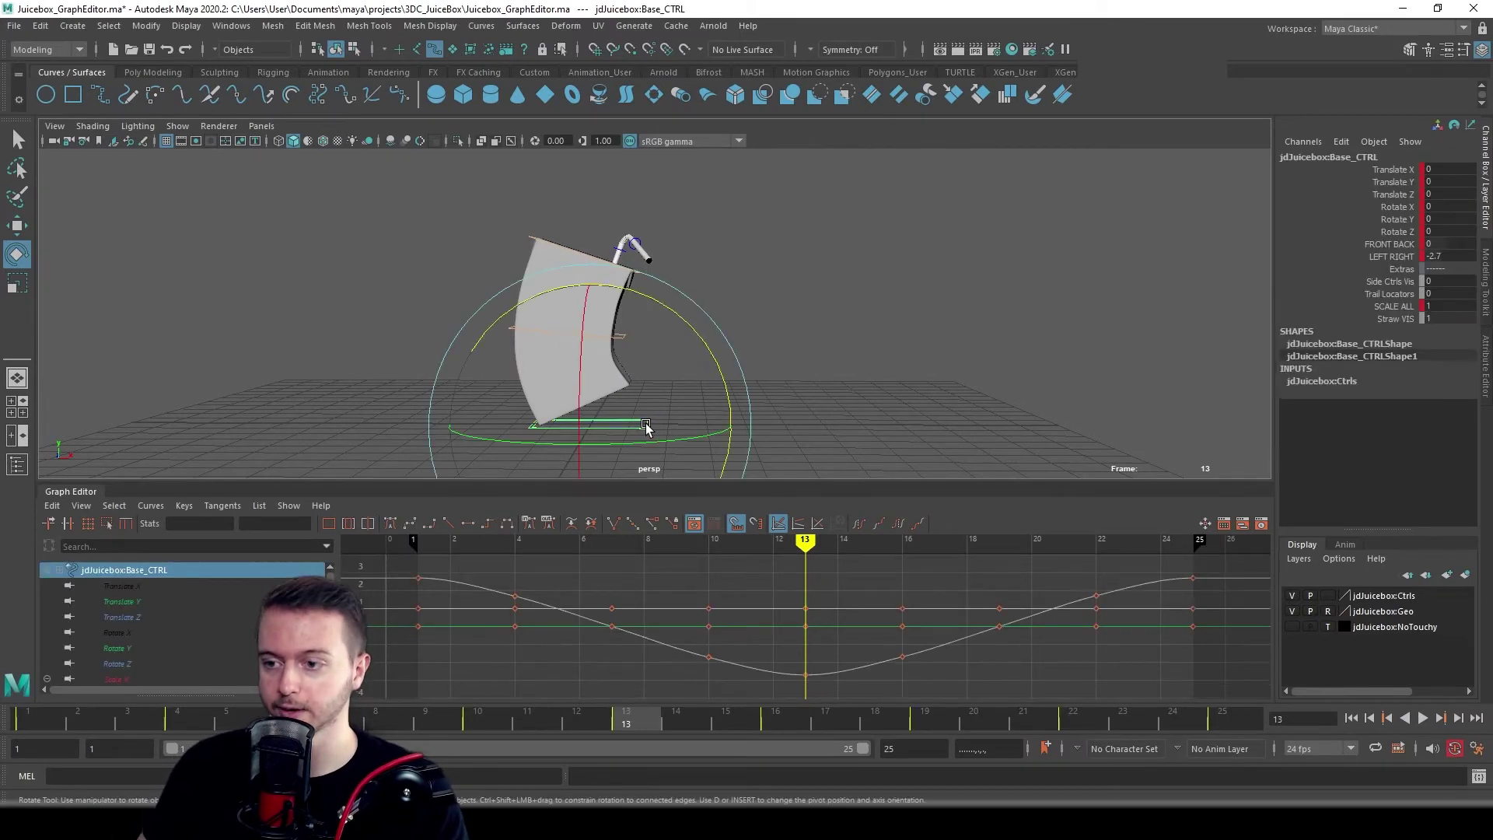
{"action": "scroll", "coordinate": [157, 639], "scroll_direction": "down", "scroll_amount": 5}
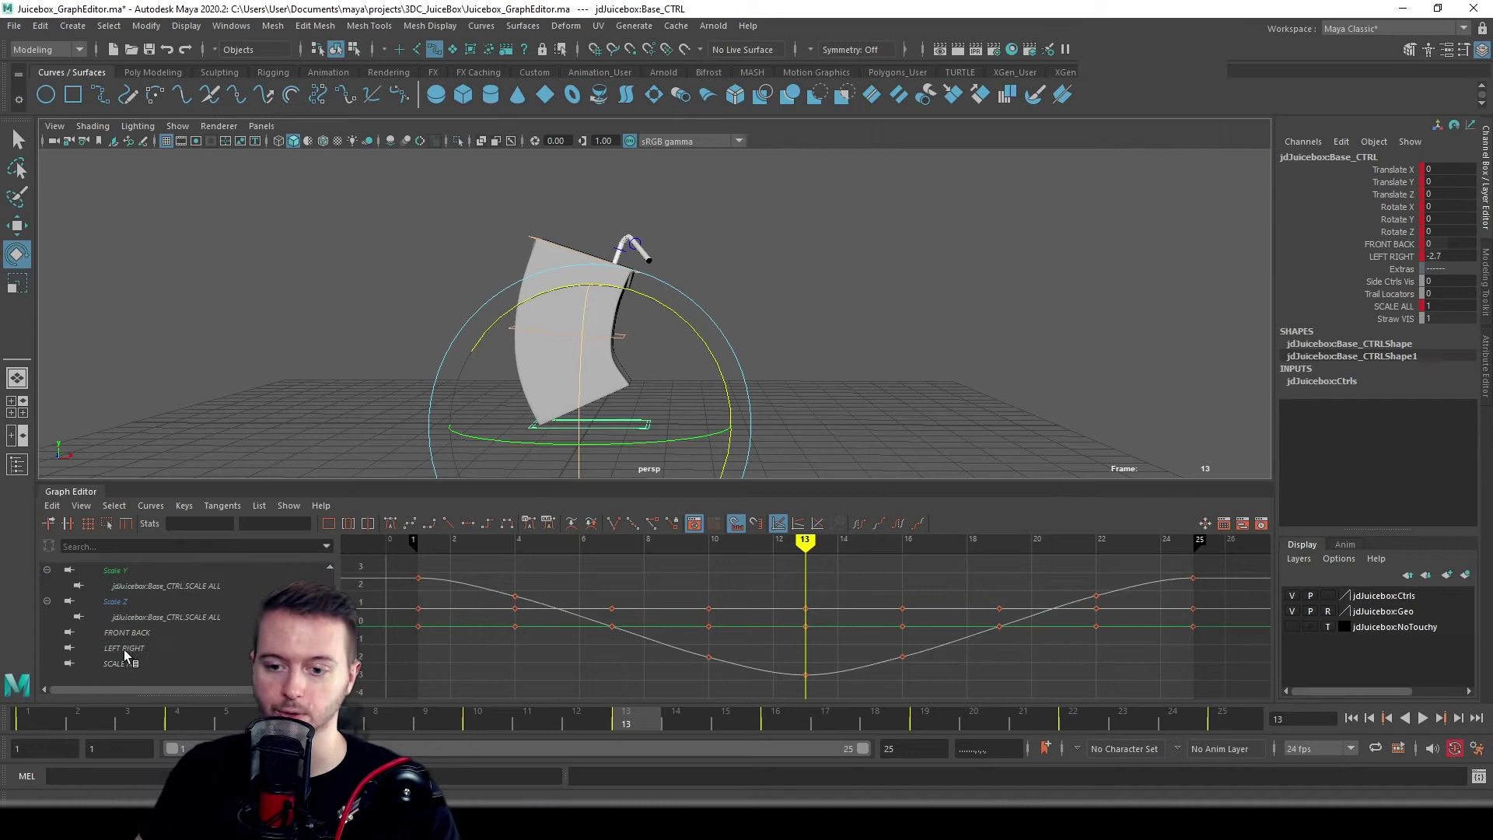
{"action": "left_click", "coordinate": [123, 650]}
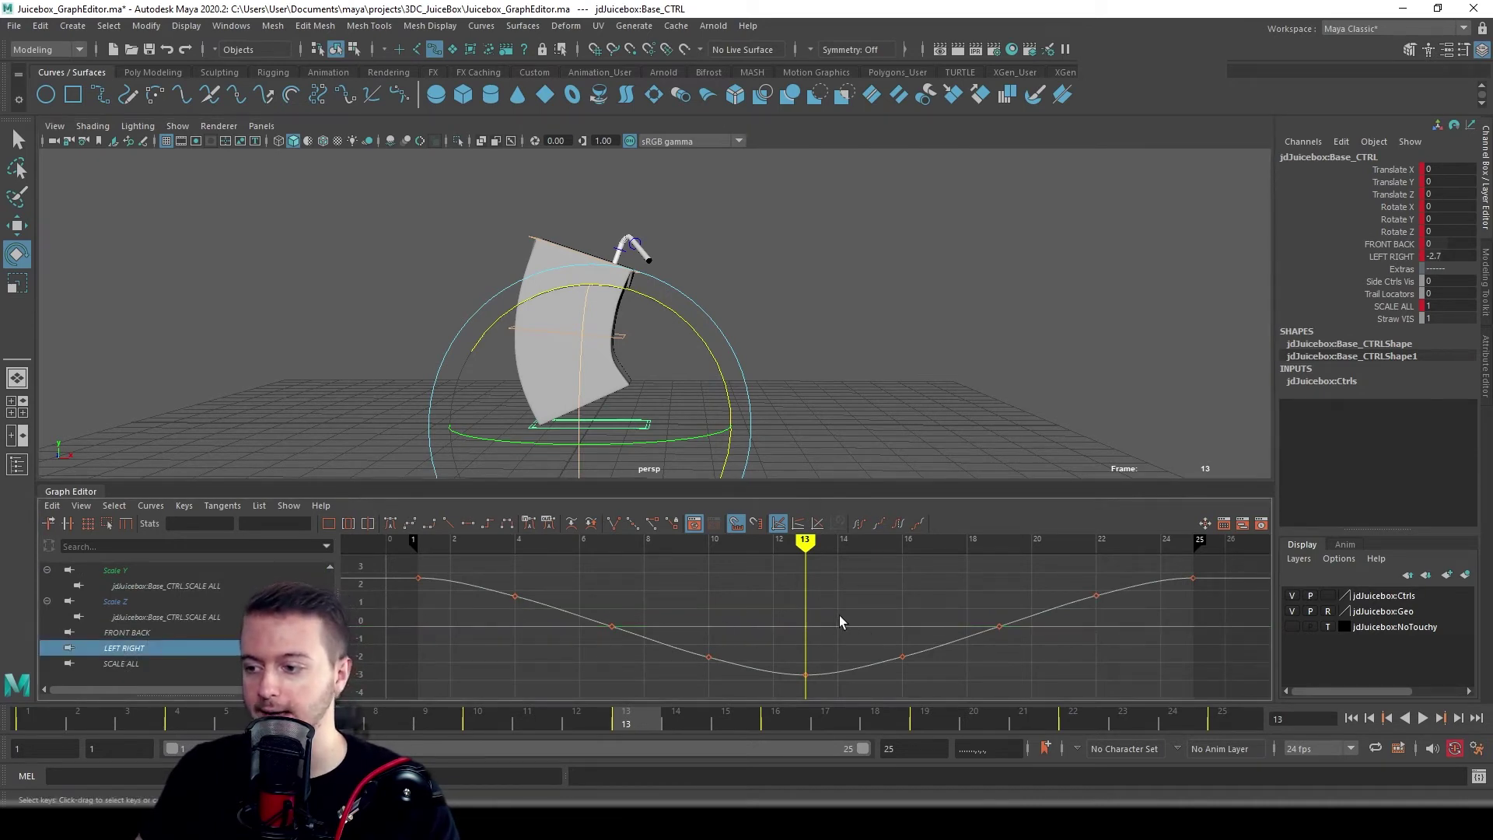
{"action": "scroll", "coordinate": [816, 615], "scroll_direction": "down", "scroll_amount": 1}
{"action": "scroll", "coordinate": [809, 610], "scroll_direction": "down", "scroll_amount": 1}
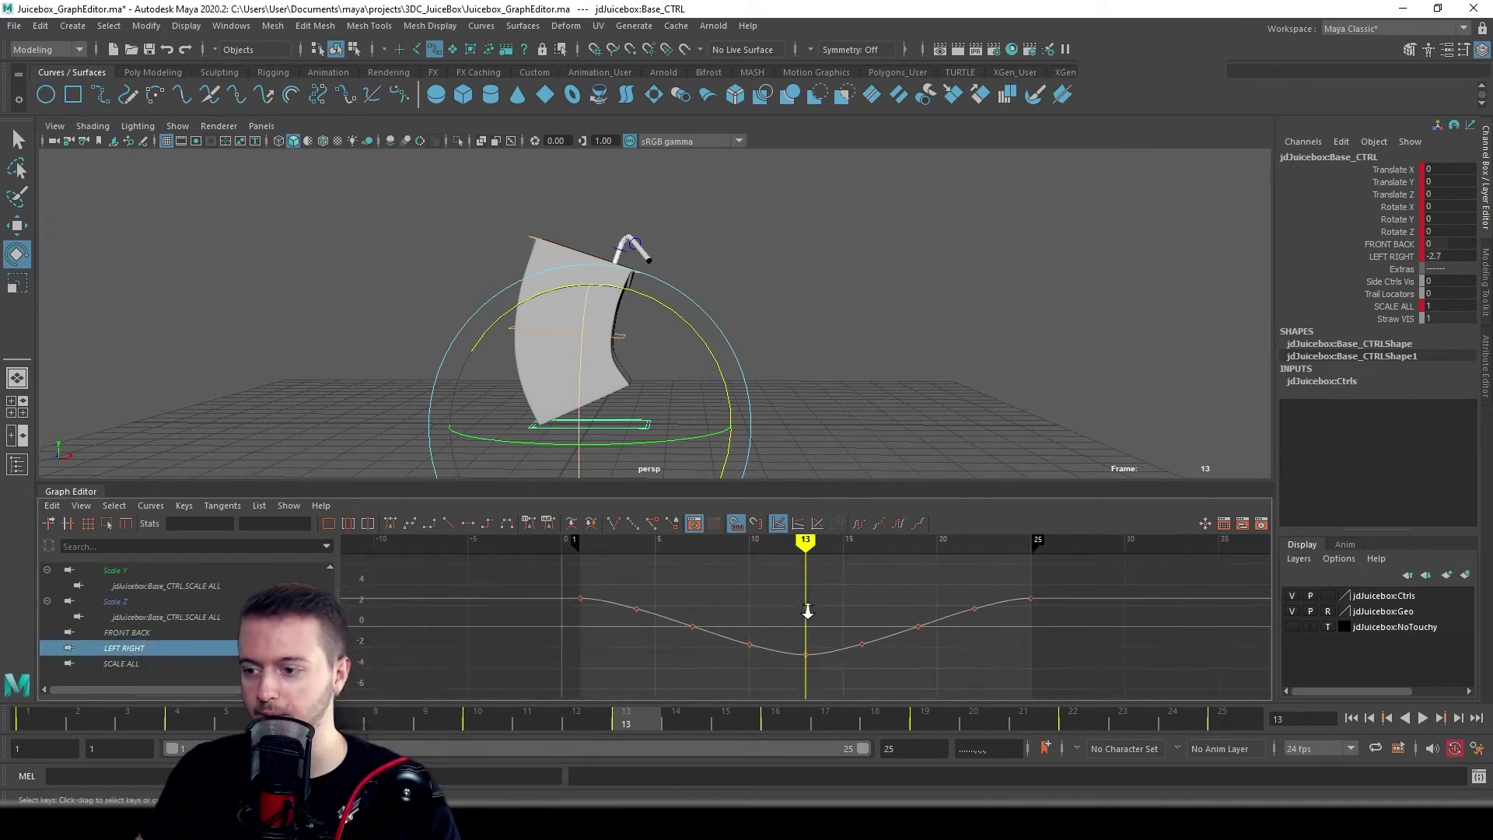
{"action": "right_click_drag", "start_coordinate": [807, 607], "coordinate": [869, 593], "text": "alt"}
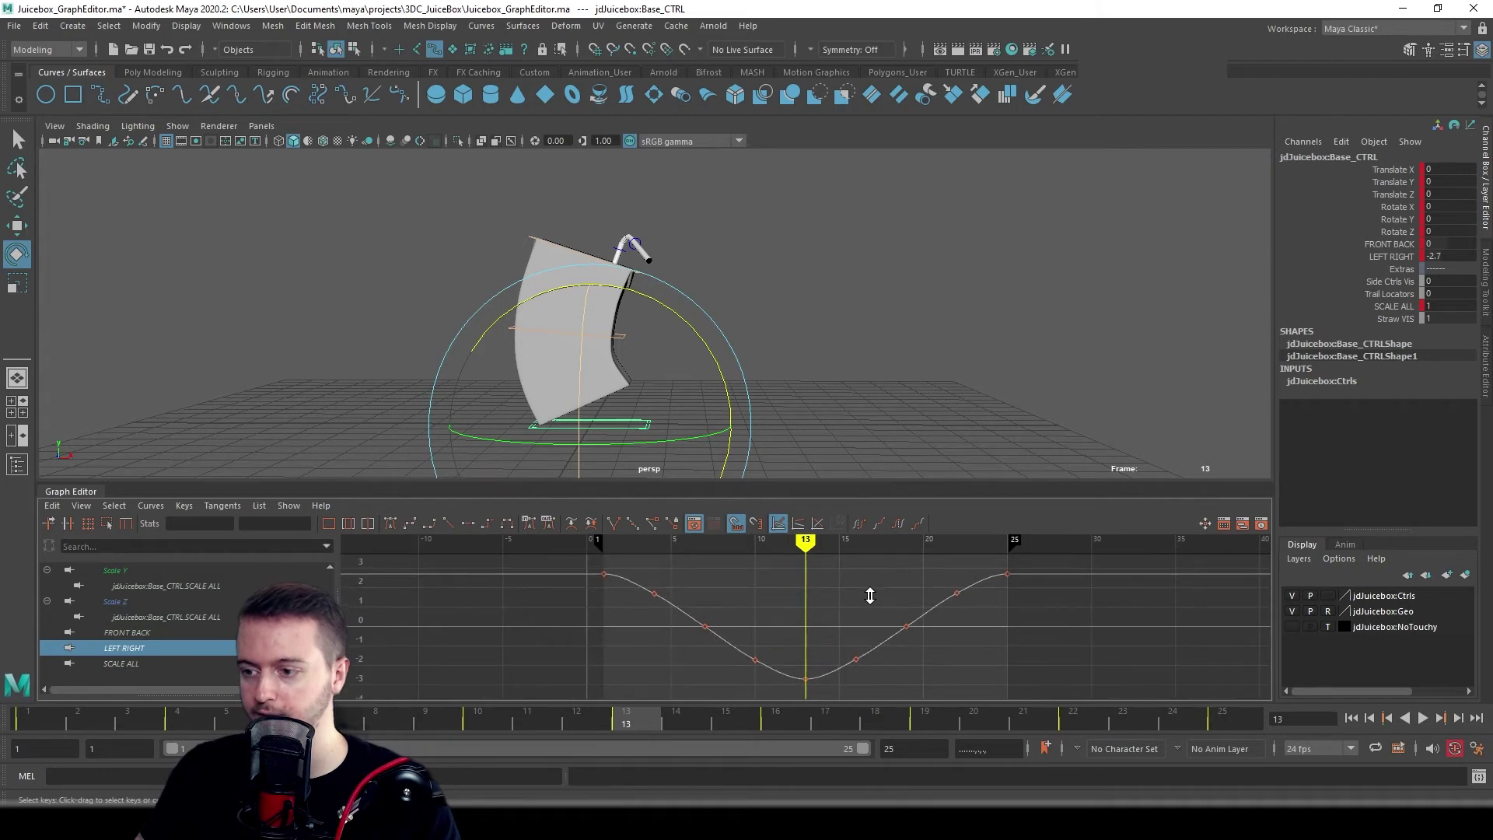
{"action": "middle_click_drag", "start_coordinate": [836, 598], "coordinate": [787, 597], "text": "alt"}
{"action": "key", "text": "ctrl+z"}
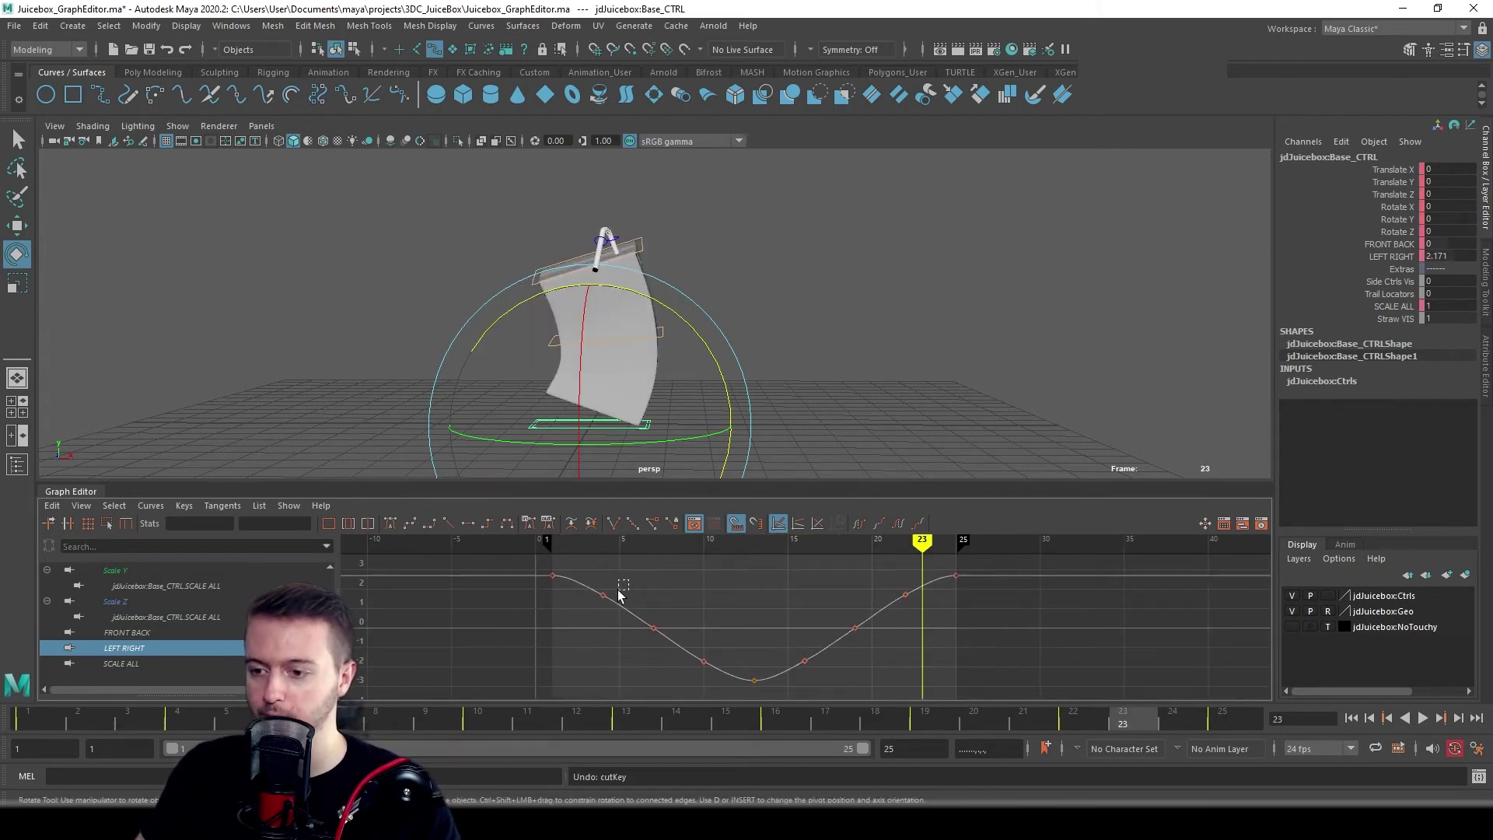
- Select LEFT RIGHT keys near frame 4, then deselect them
{"action": "left_click_drag", "start_coordinate": [627, 584], "coordinate": [580, 617]}
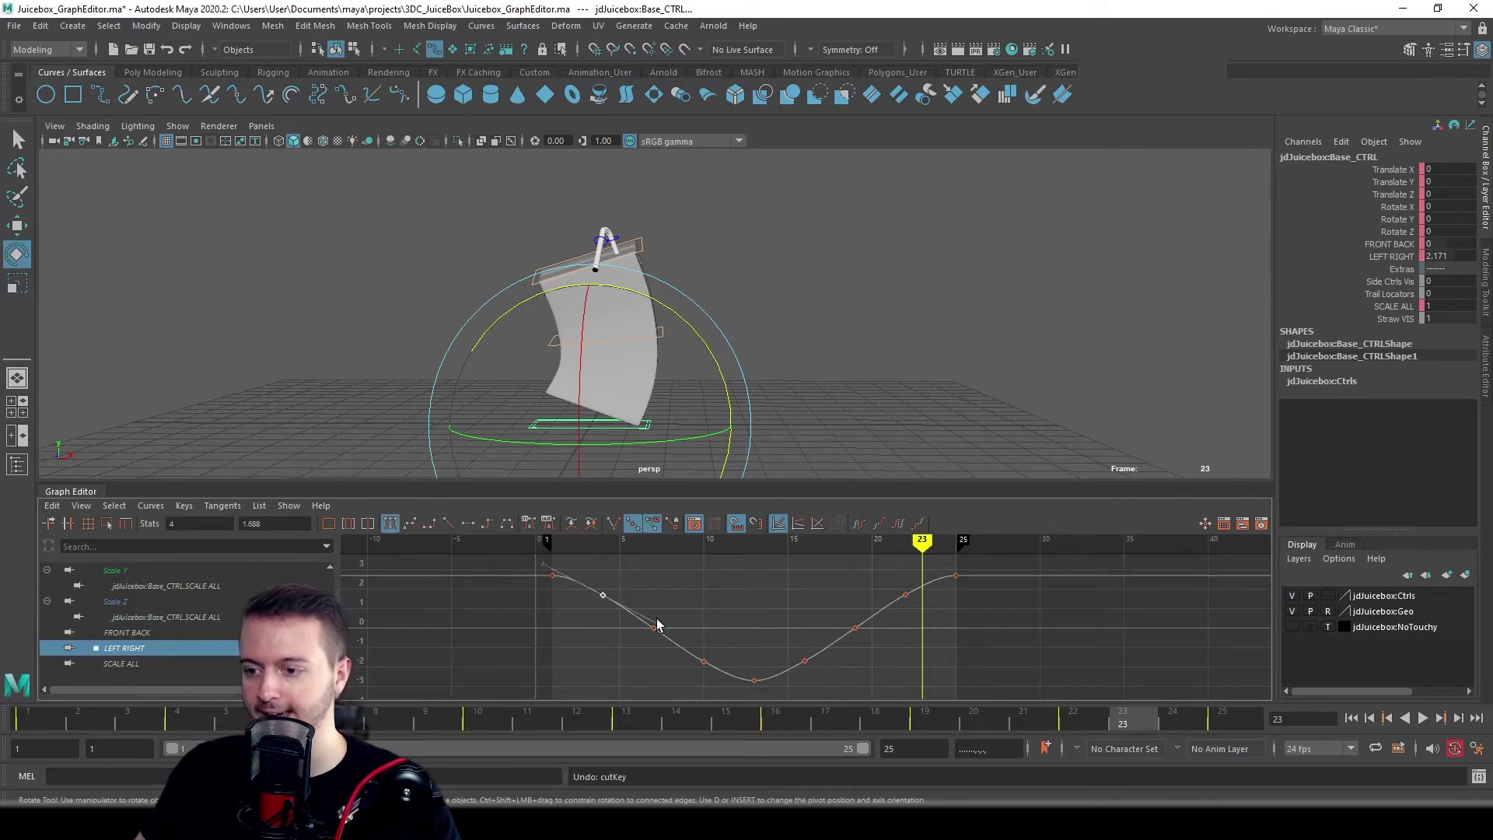
{"action": "left_click_drag", "start_coordinate": [549, 563], "coordinate": [639, 610]}
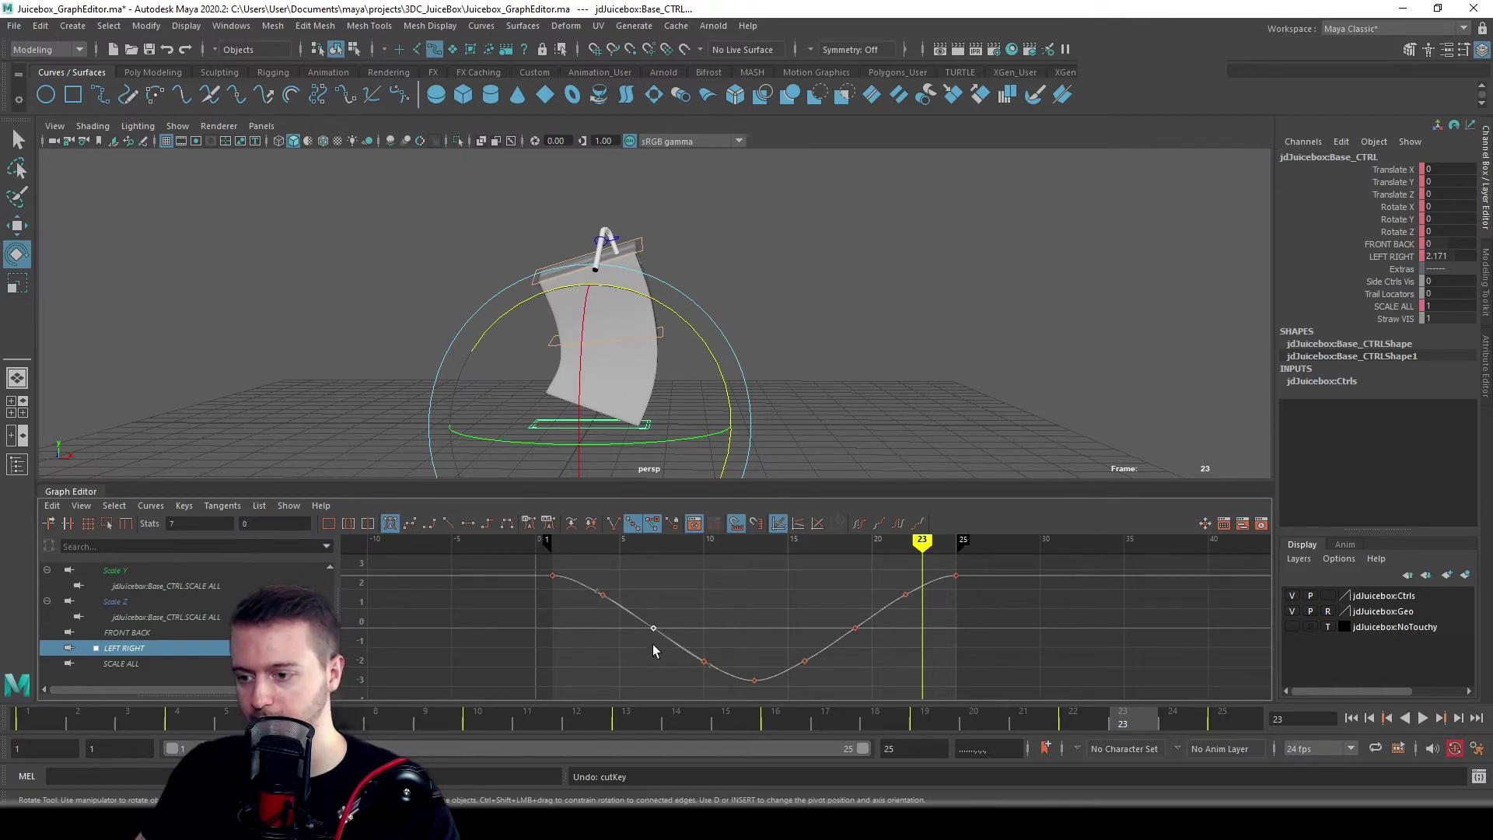
{"action": "left_click", "coordinate": [731, 622]}
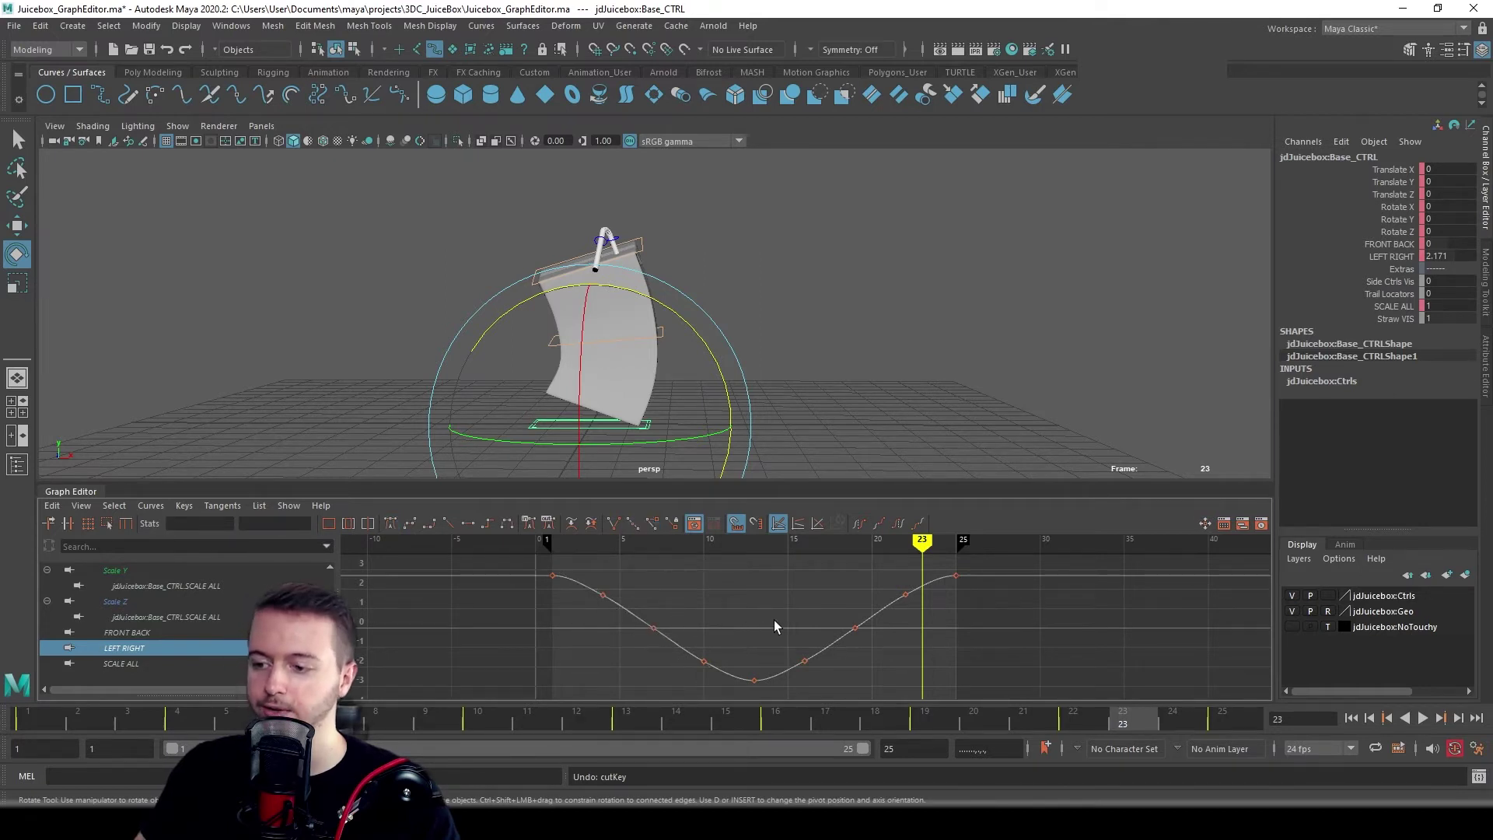
- Reshape the frame 16 key's tangent on the LEFT RIGHT curve, tilting it down then back up
{"action": "left_click_drag", "start_coordinate": [838, 674], "coordinate": [838, 675]}
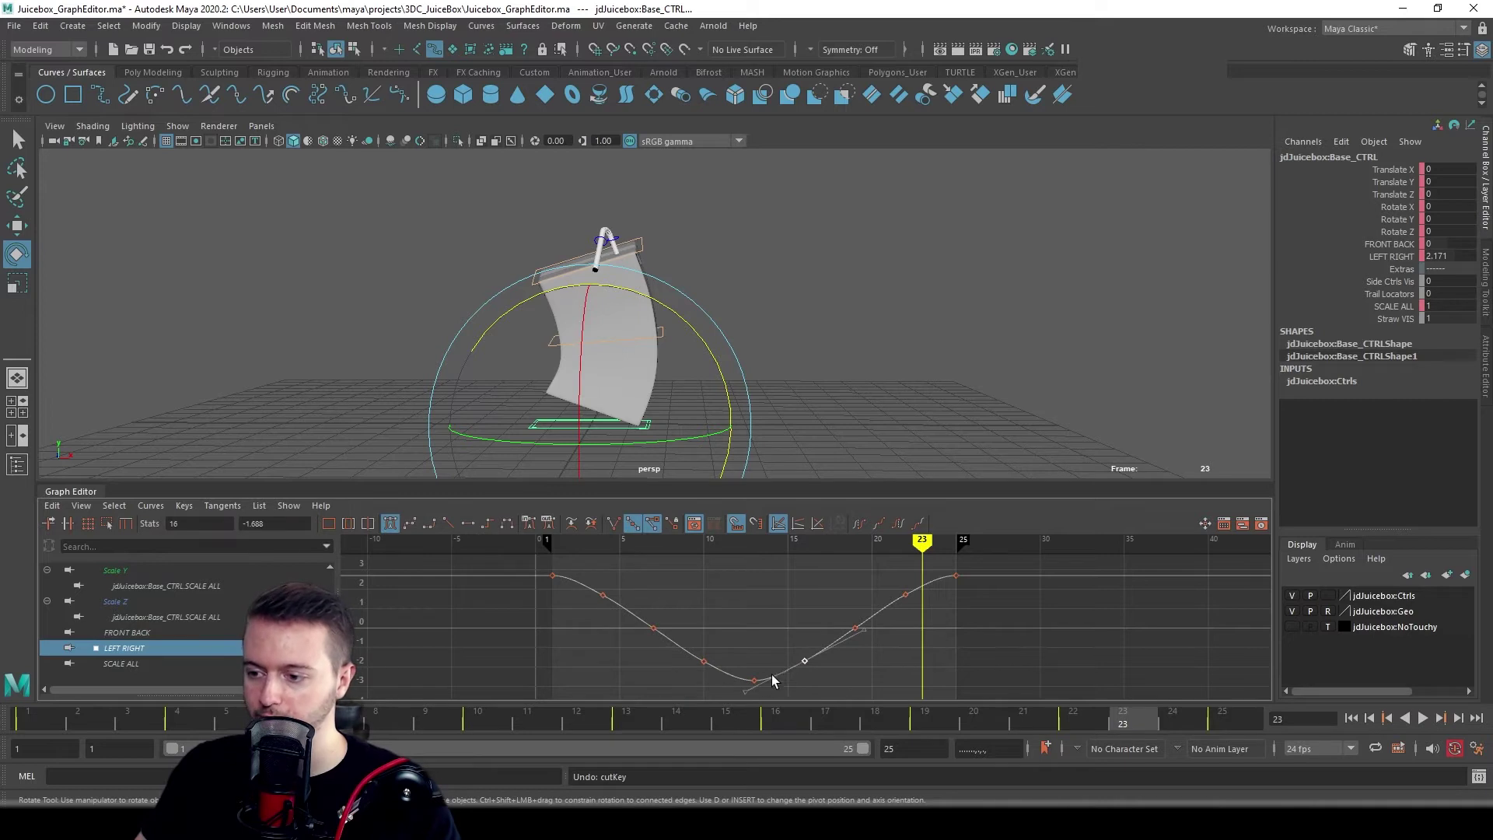
{"action": "middle_click_drag", "start_coordinate": [890, 662], "coordinate": [899, 656]}
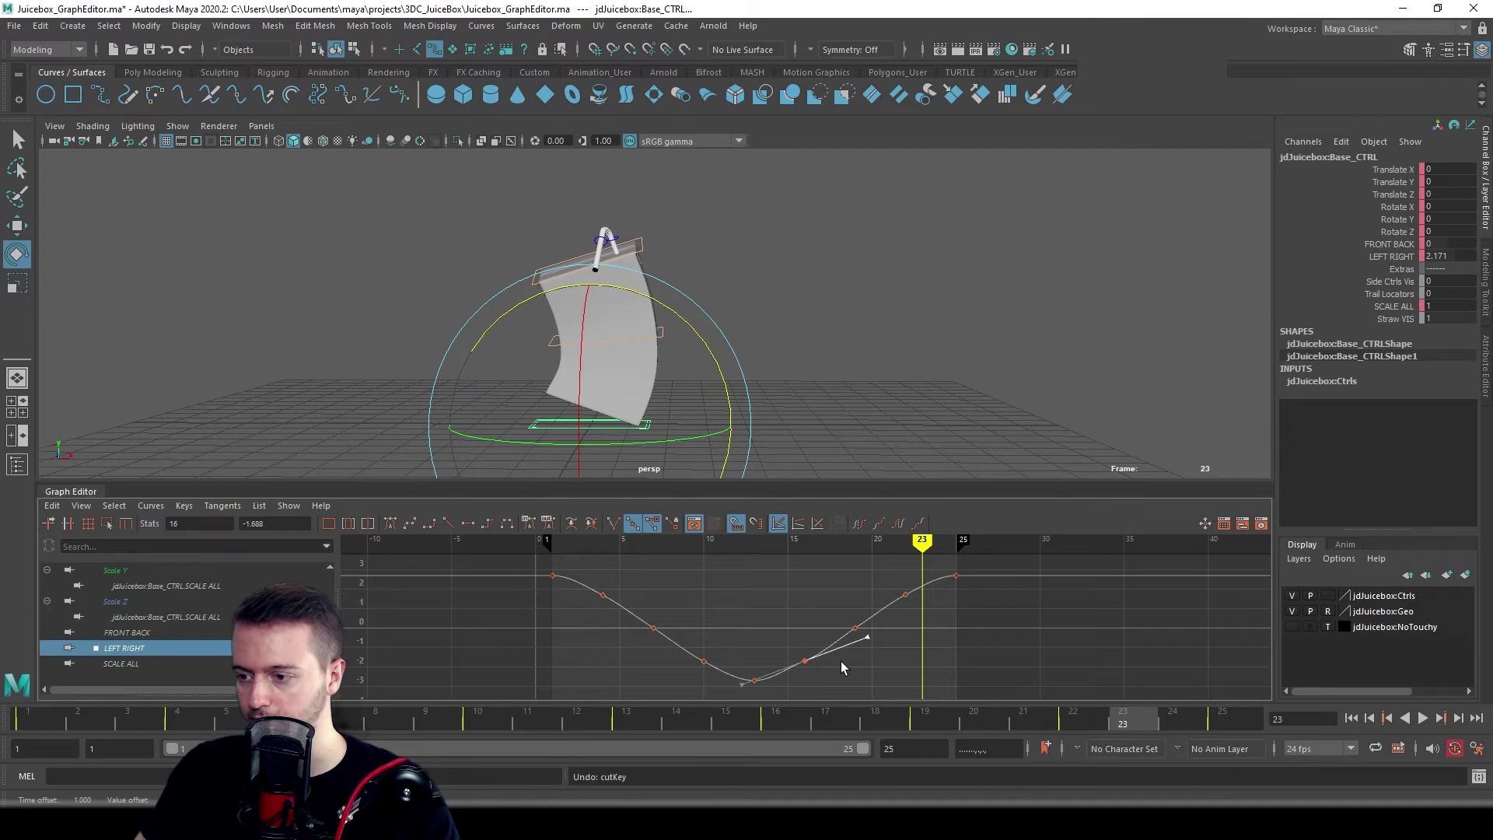
{"action": "middle_click_drag", "start_coordinate": [886, 663], "coordinate": [890, 647]}
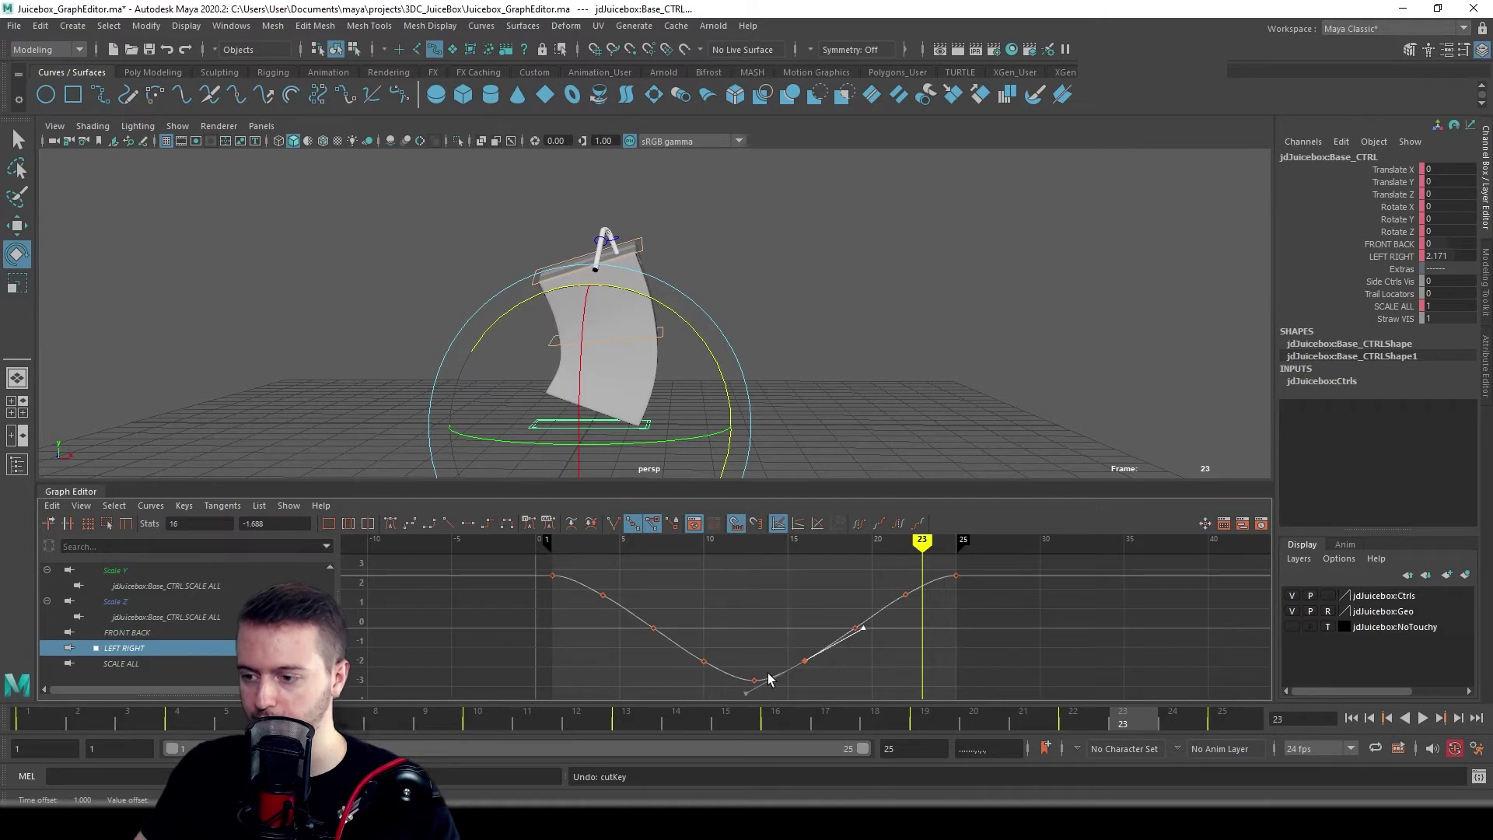
{"action": "left_click", "coordinate": [853, 624]}
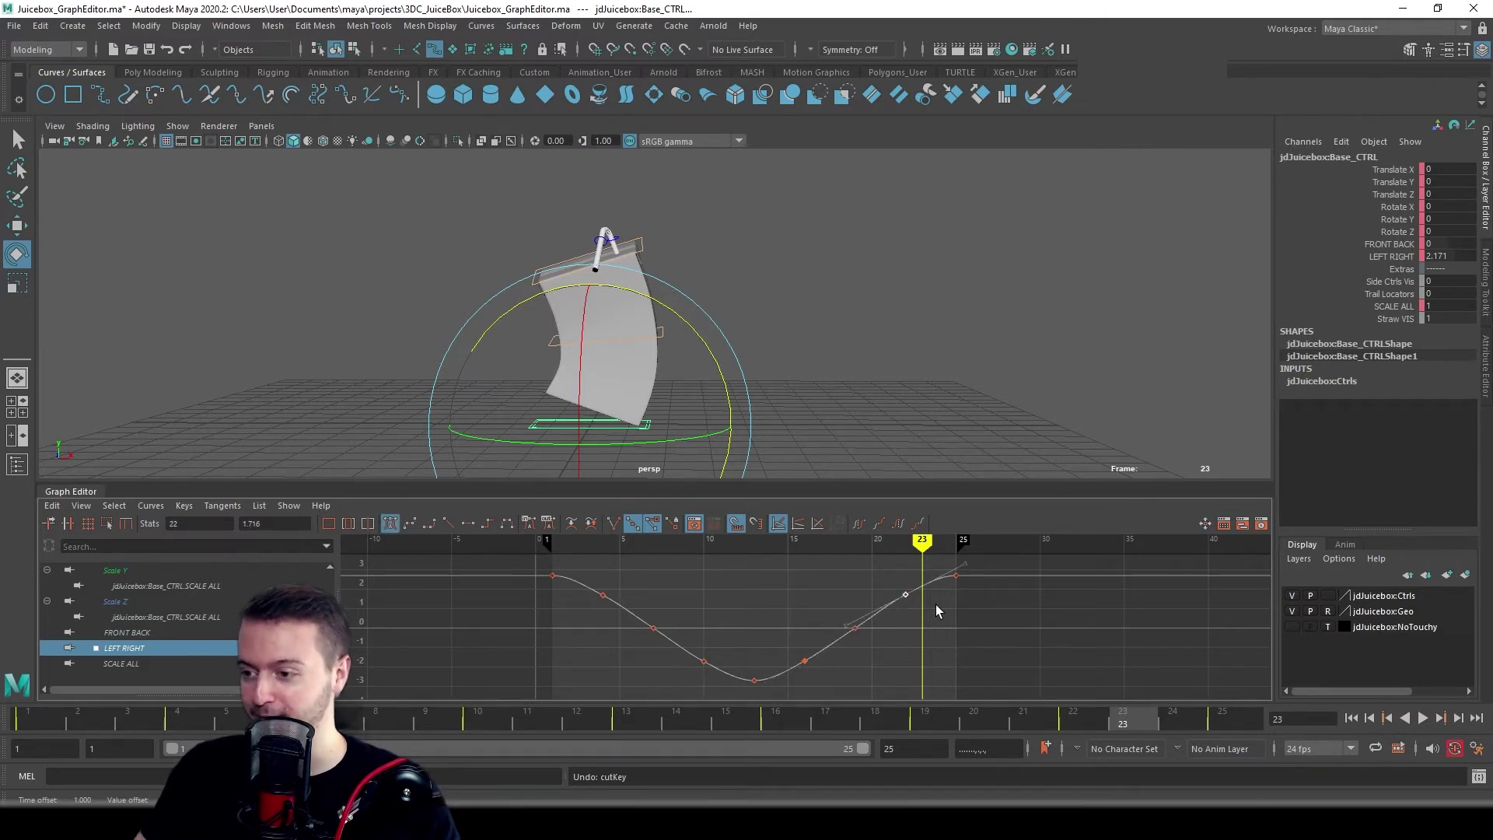
{"action": "left_click", "coordinate": [806, 659]}
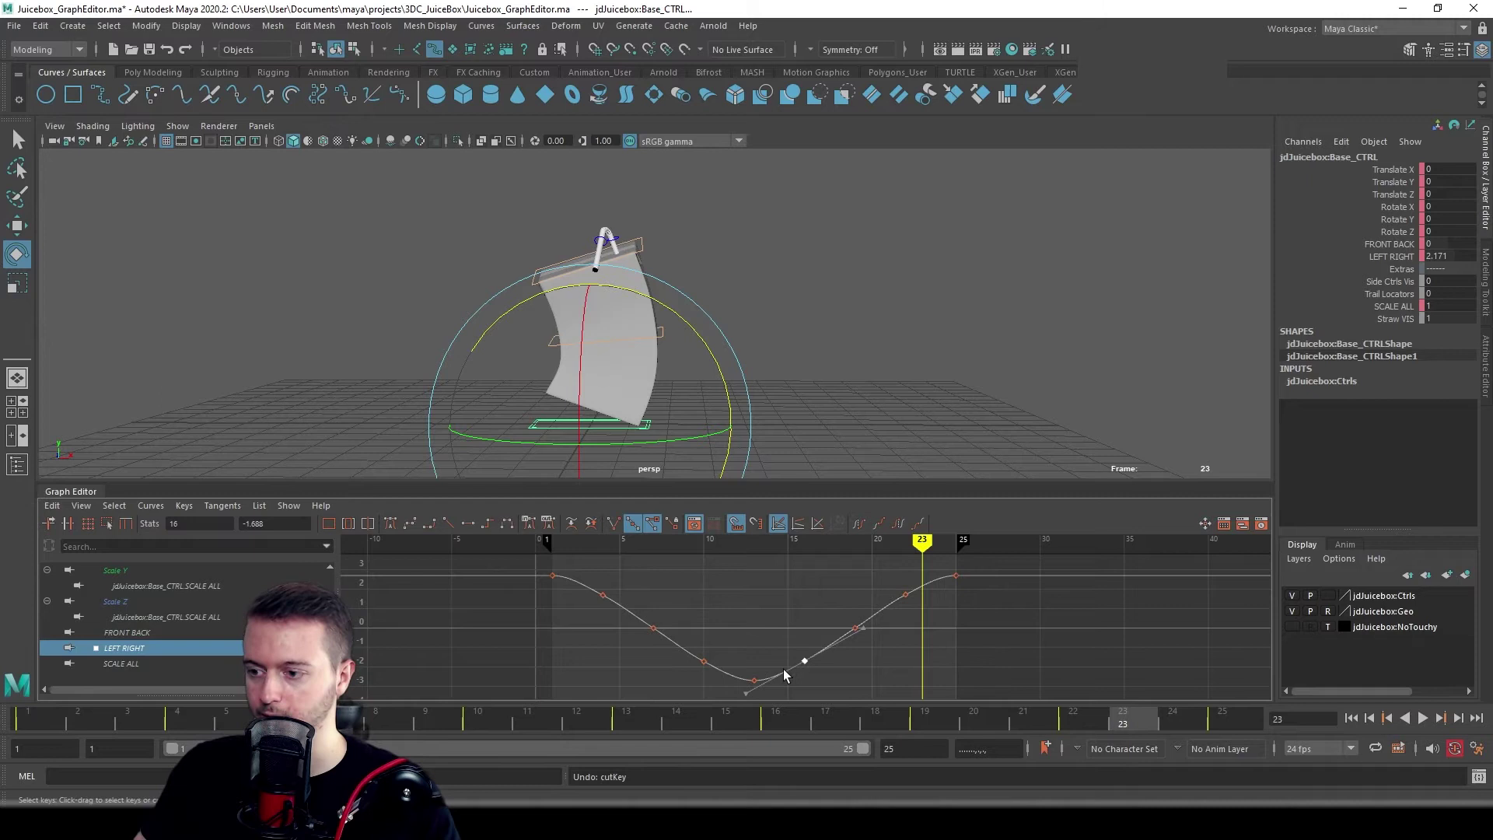
- Steepen the frame 22 key's tangent so LEFT RIGHT reads 2.397 at frame 23
{"action": "left_click", "coordinate": [906, 594]}
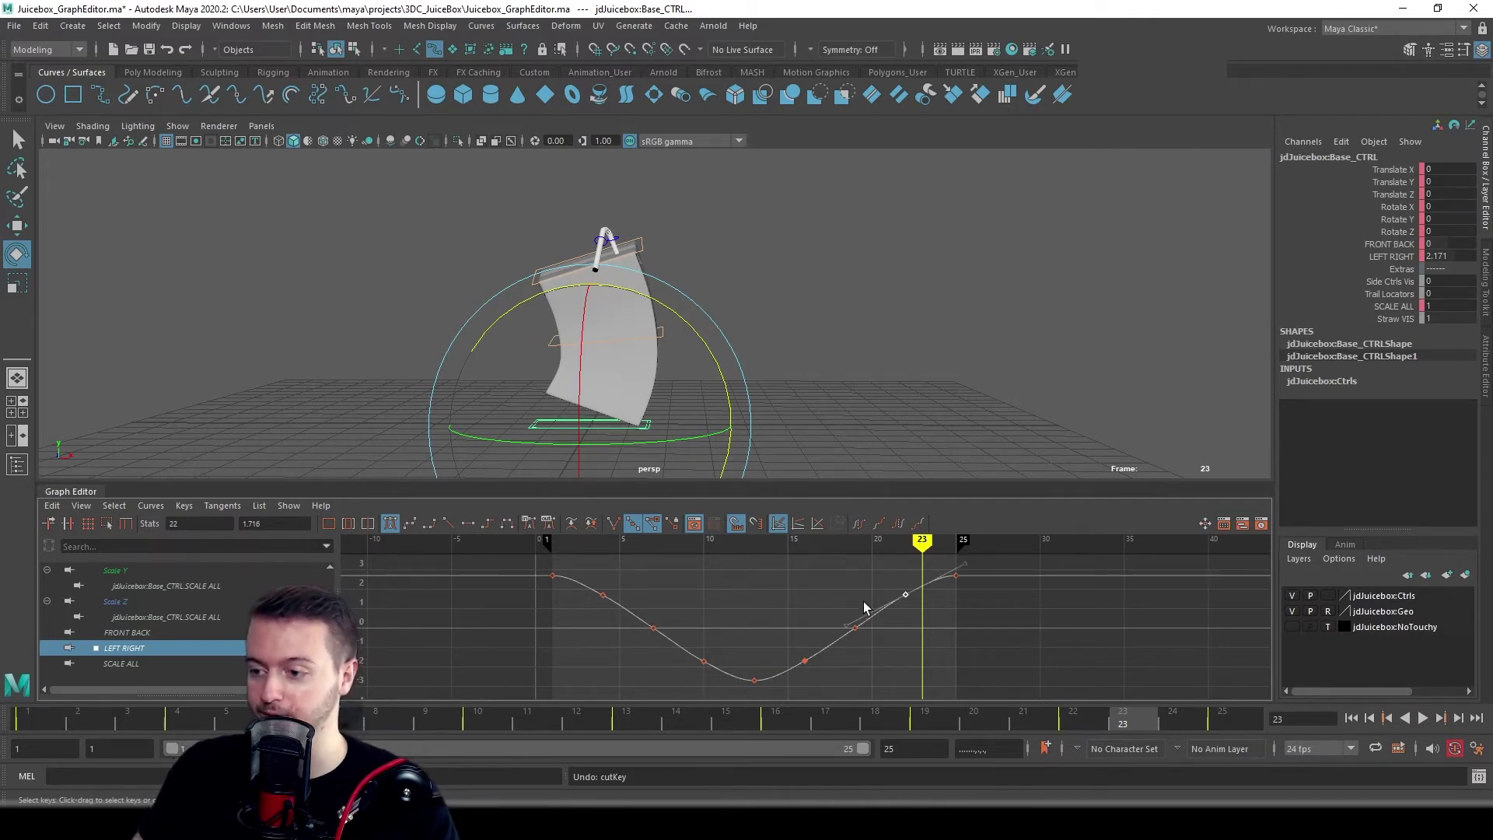
{"action": "left_click_drag", "start_coordinate": [821, 675], "coordinate": [829, 667]}
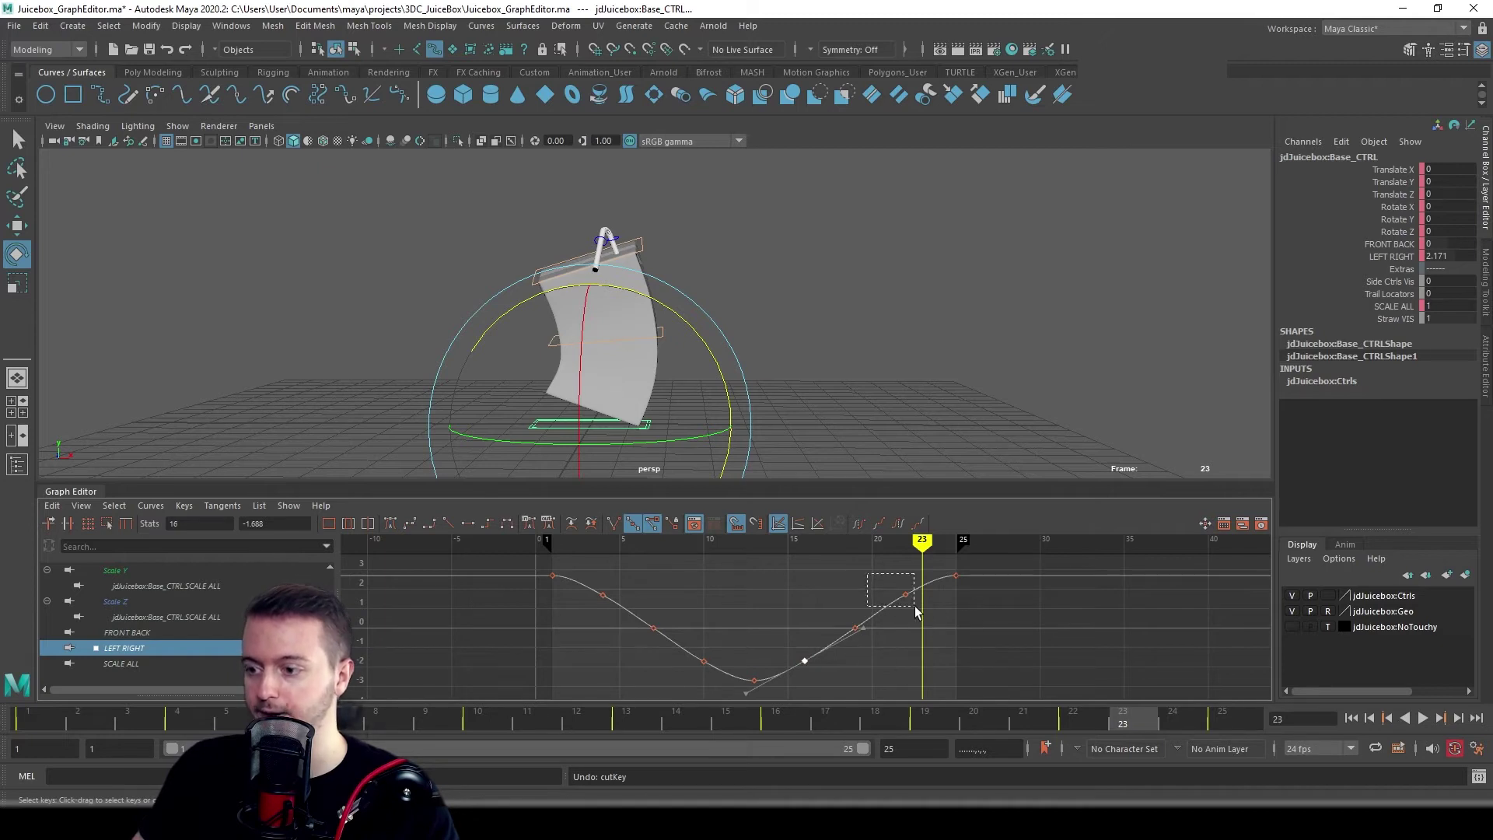
{"action": "left_click_drag", "start_coordinate": [915, 612], "coordinate": [915, 612]}
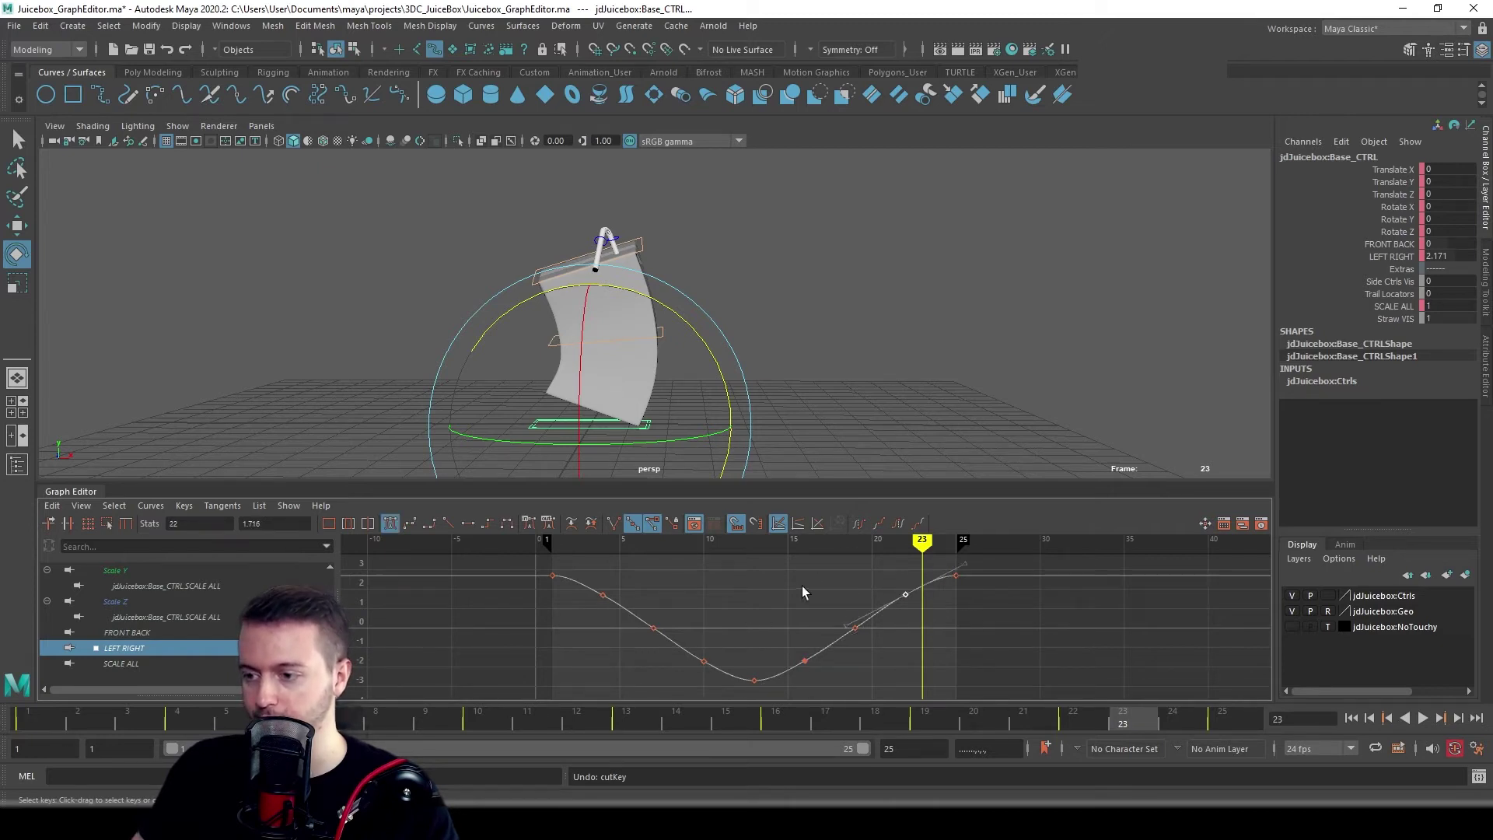
{"action": "middle_click_drag", "start_coordinate": [889, 620], "coordinate": [792, 603]}
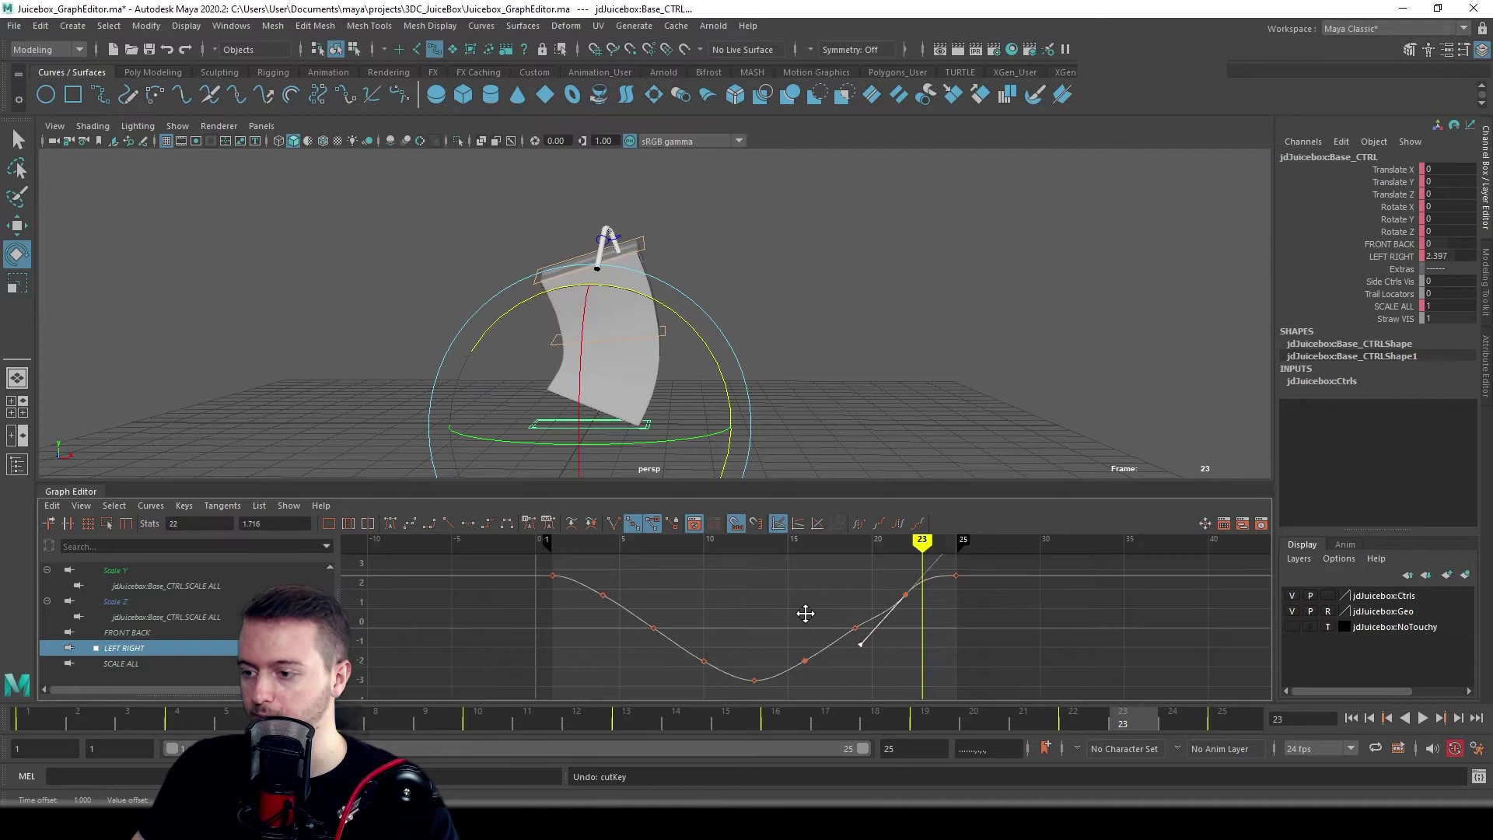
{"action": "left_click", "coordinate": [829, 582]}
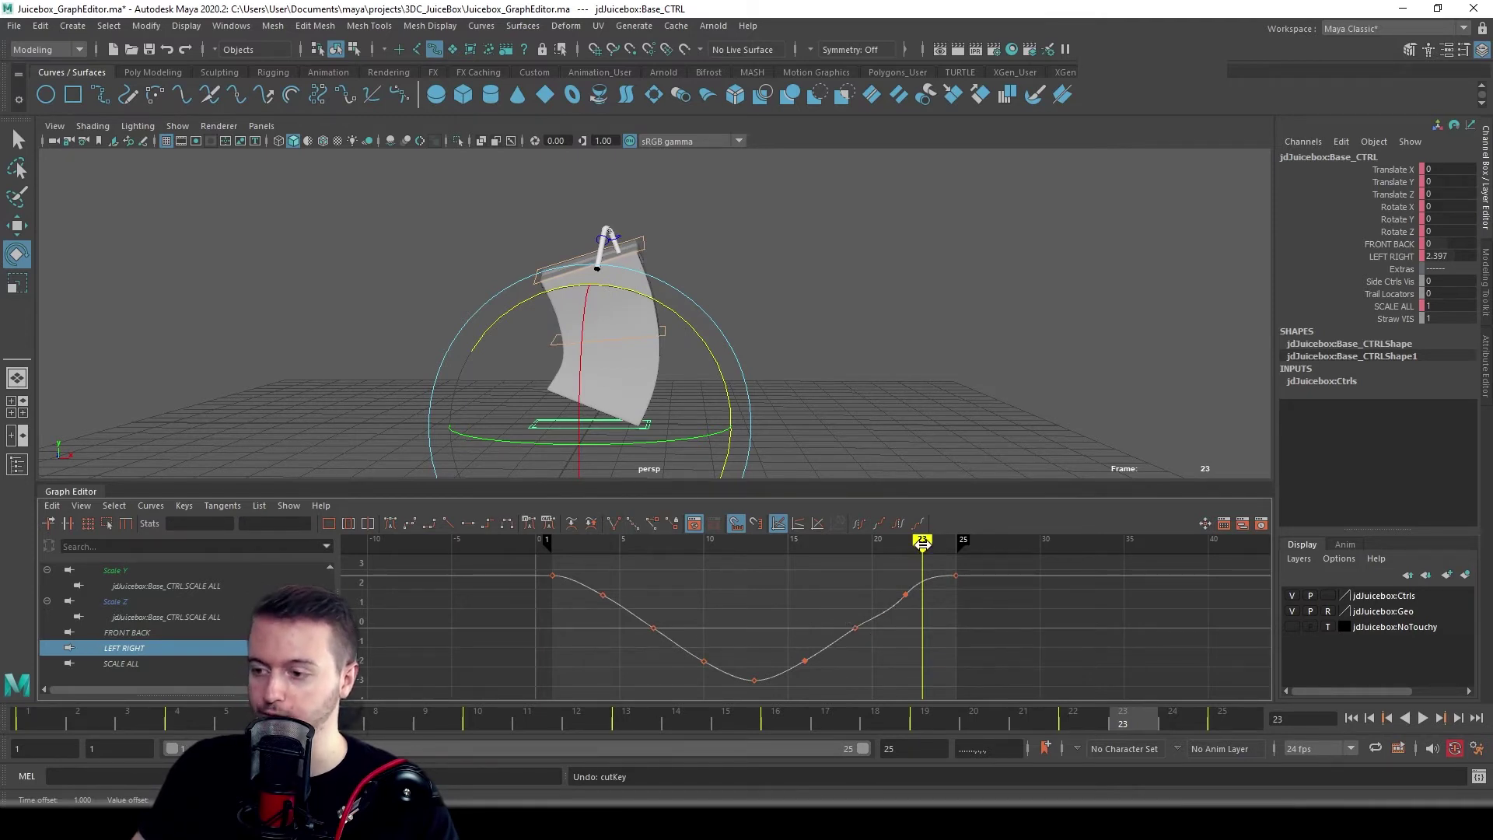
- Play back the adjusted animation, stop at frame 22, and select Mid_CTRL to load its curves
{"action": "key", "text": "alt+v"}
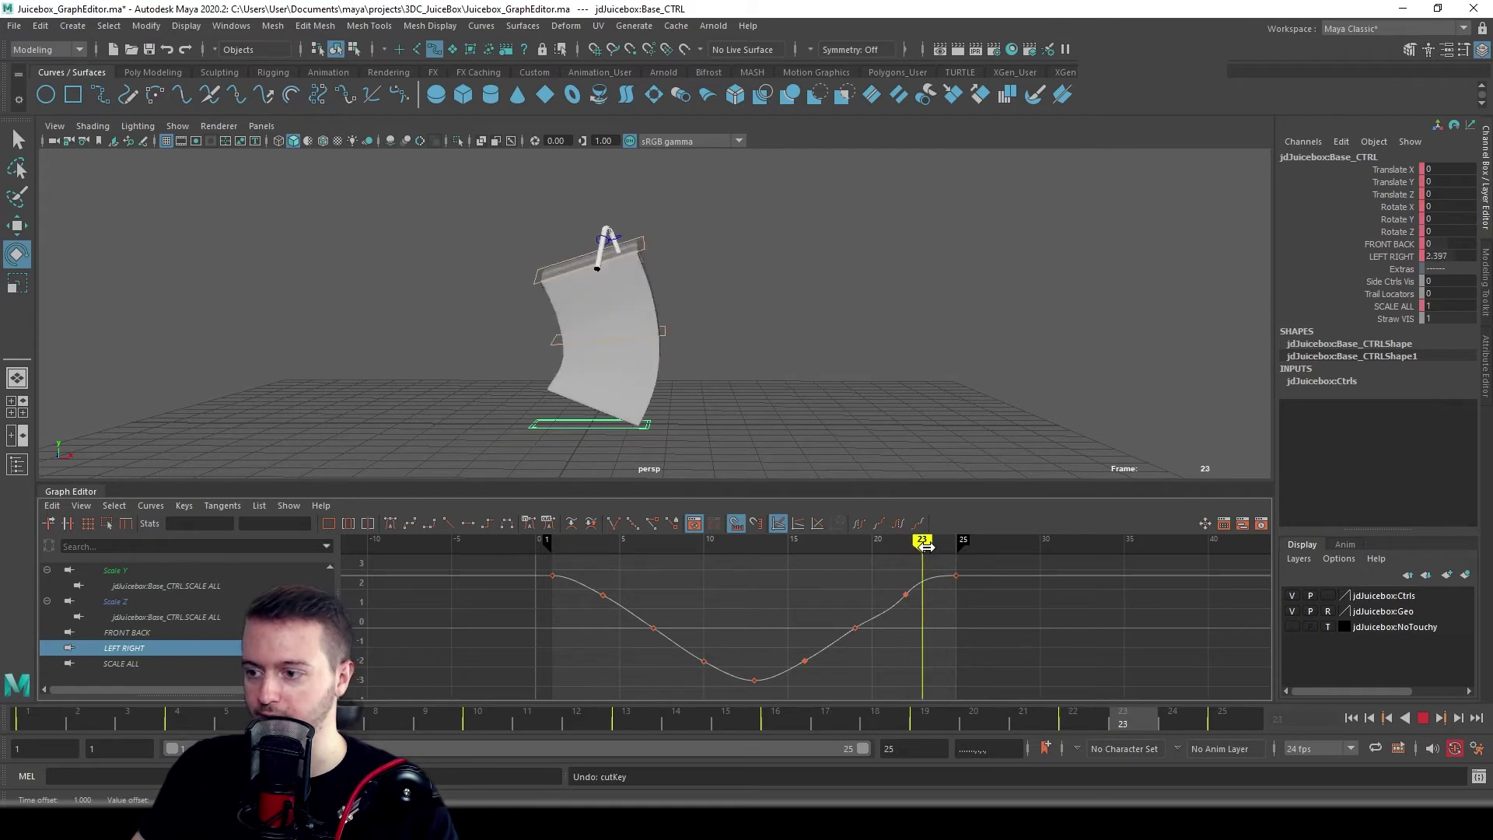
{"action": "left_click_drag", "start_coordinate": [926, 546], "coordinate": [905, 546]}
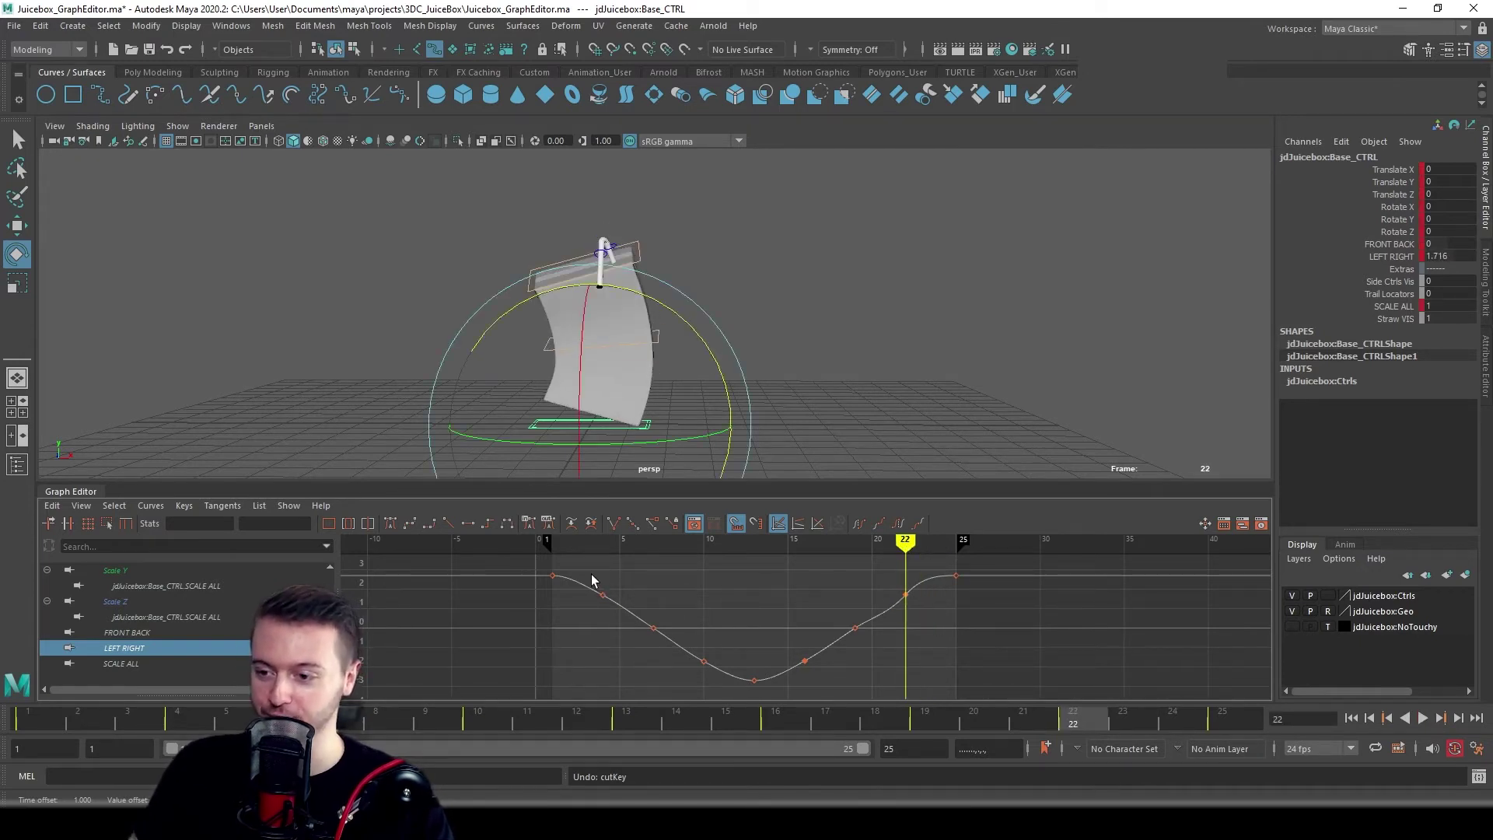
{"action": "left_click_drag", "start_coordinate": [584, 569], "coordinate": [924, 662]}
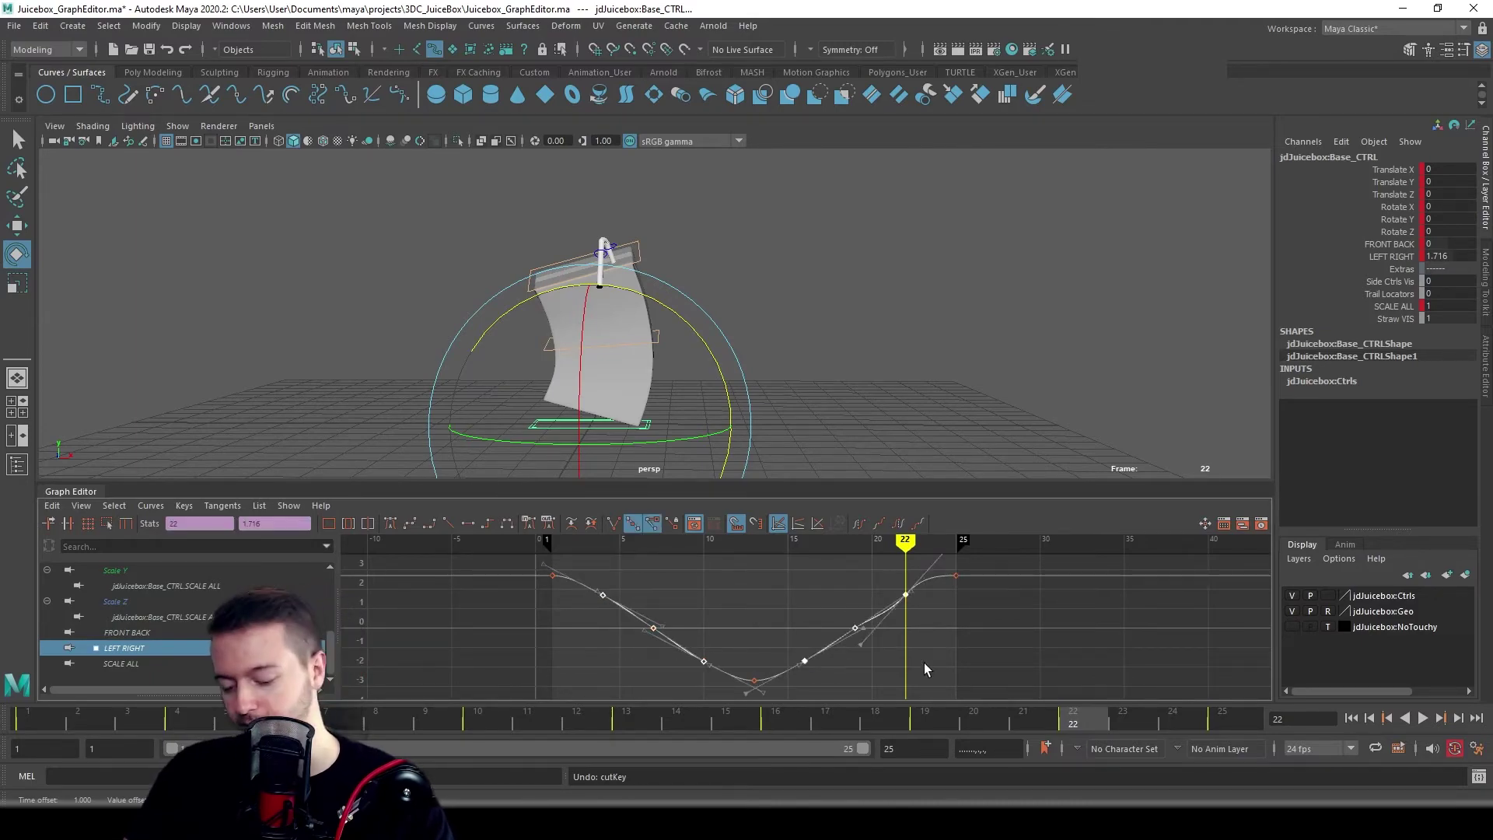
{"action": "left_click", "coordinate": [924, 663]}
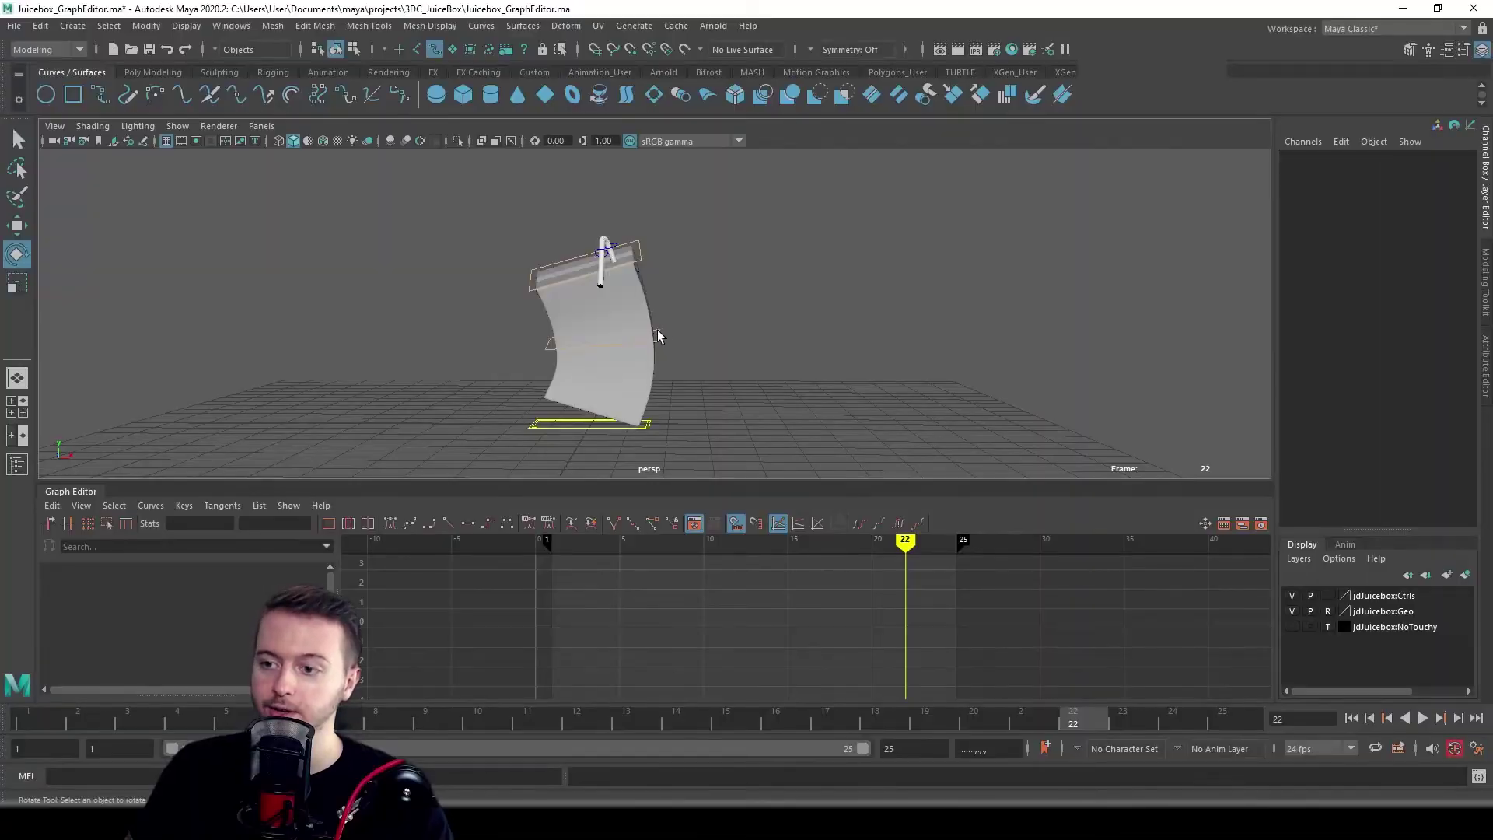
{"action": "left_click", "coordinate": [656, 329]}
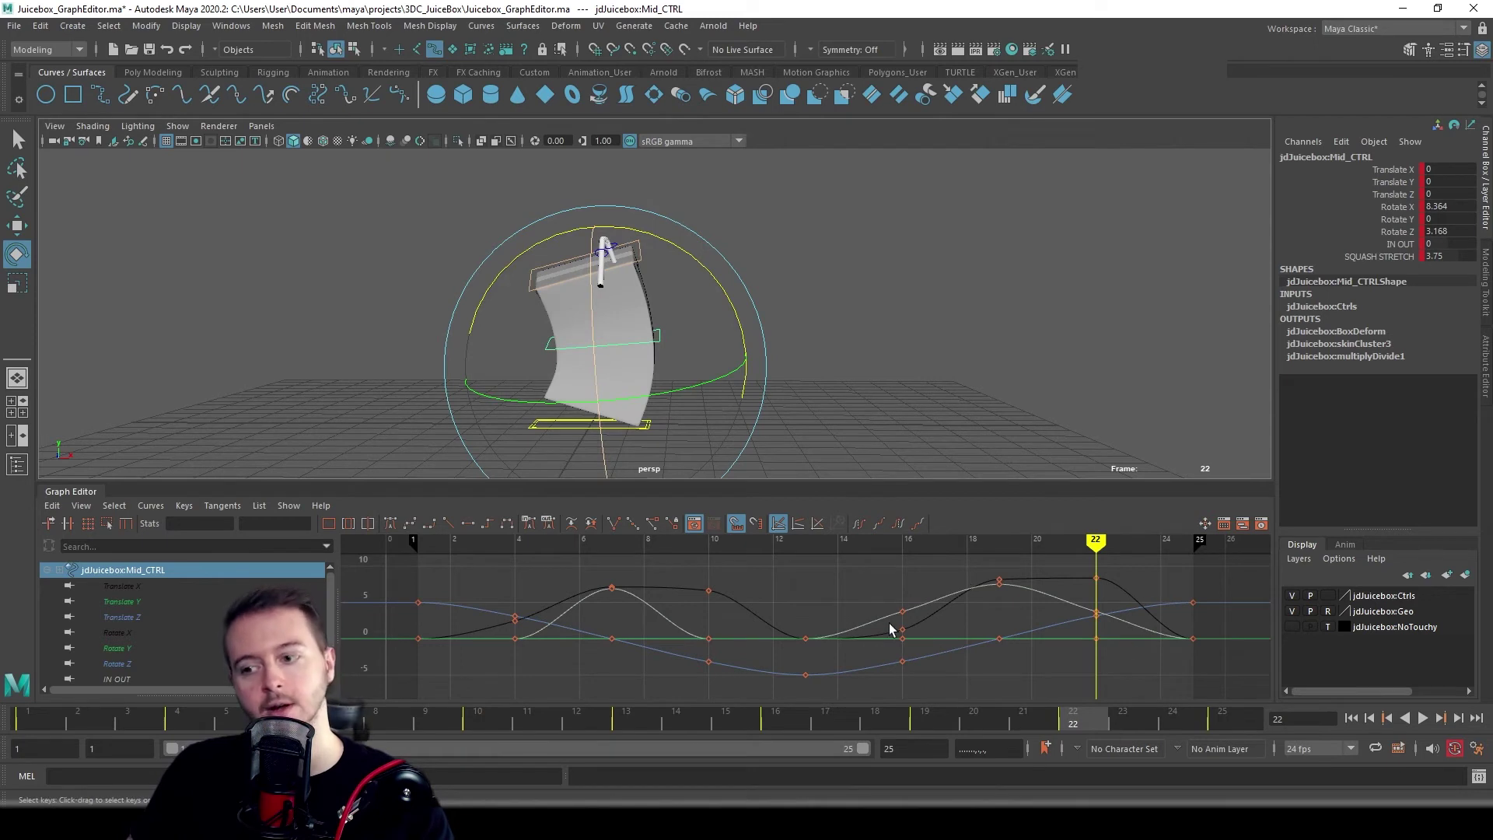
- View Mid_CTRL's Translate X and Z curves, isolate Rotate X, and scrub to frame 8
{"action": "left_click", "coordinate": [123, 587]}
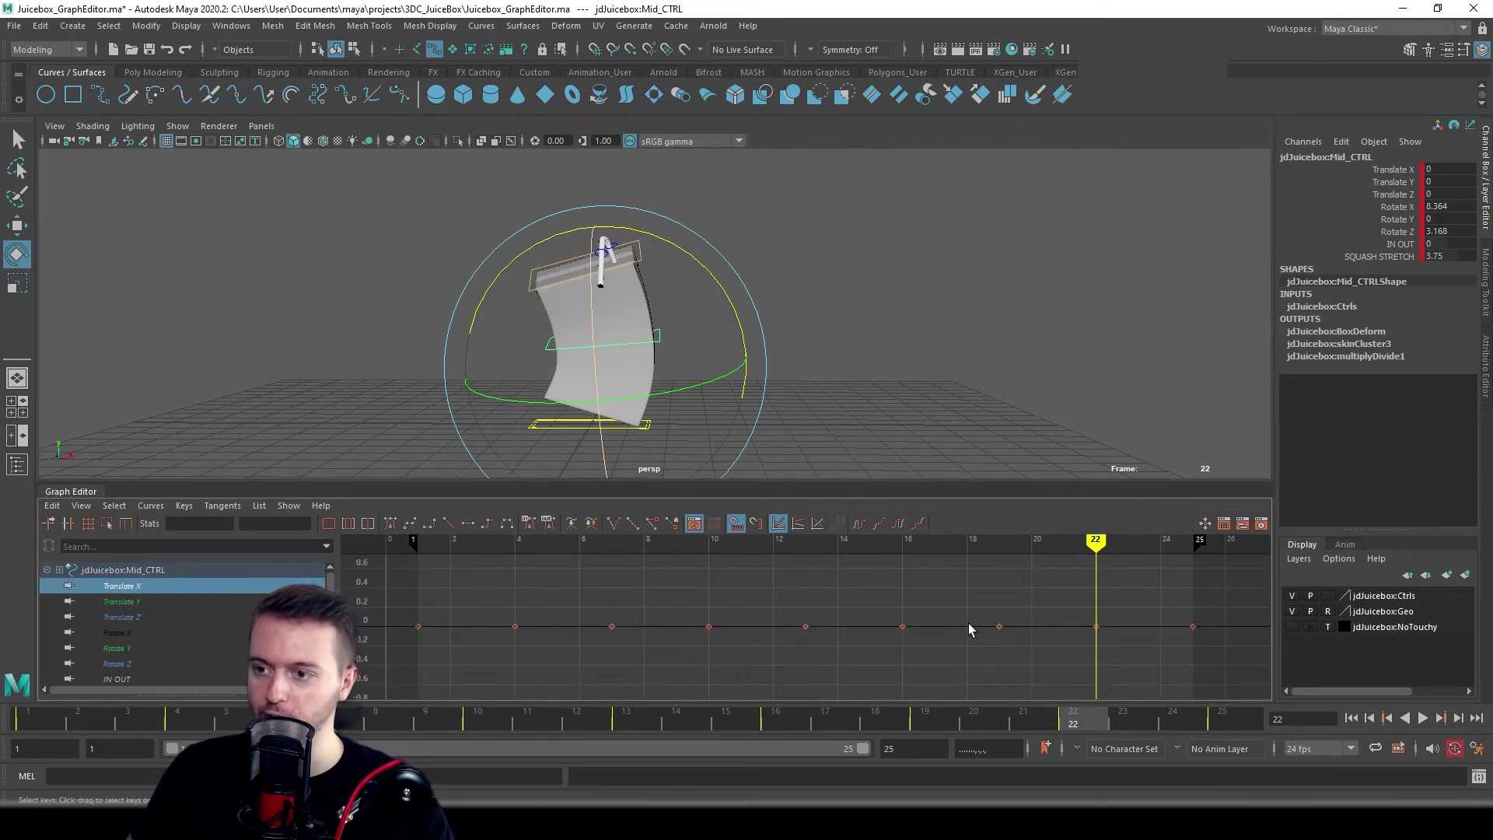
{"action": "left_click", "coordinate": [135, 617]}
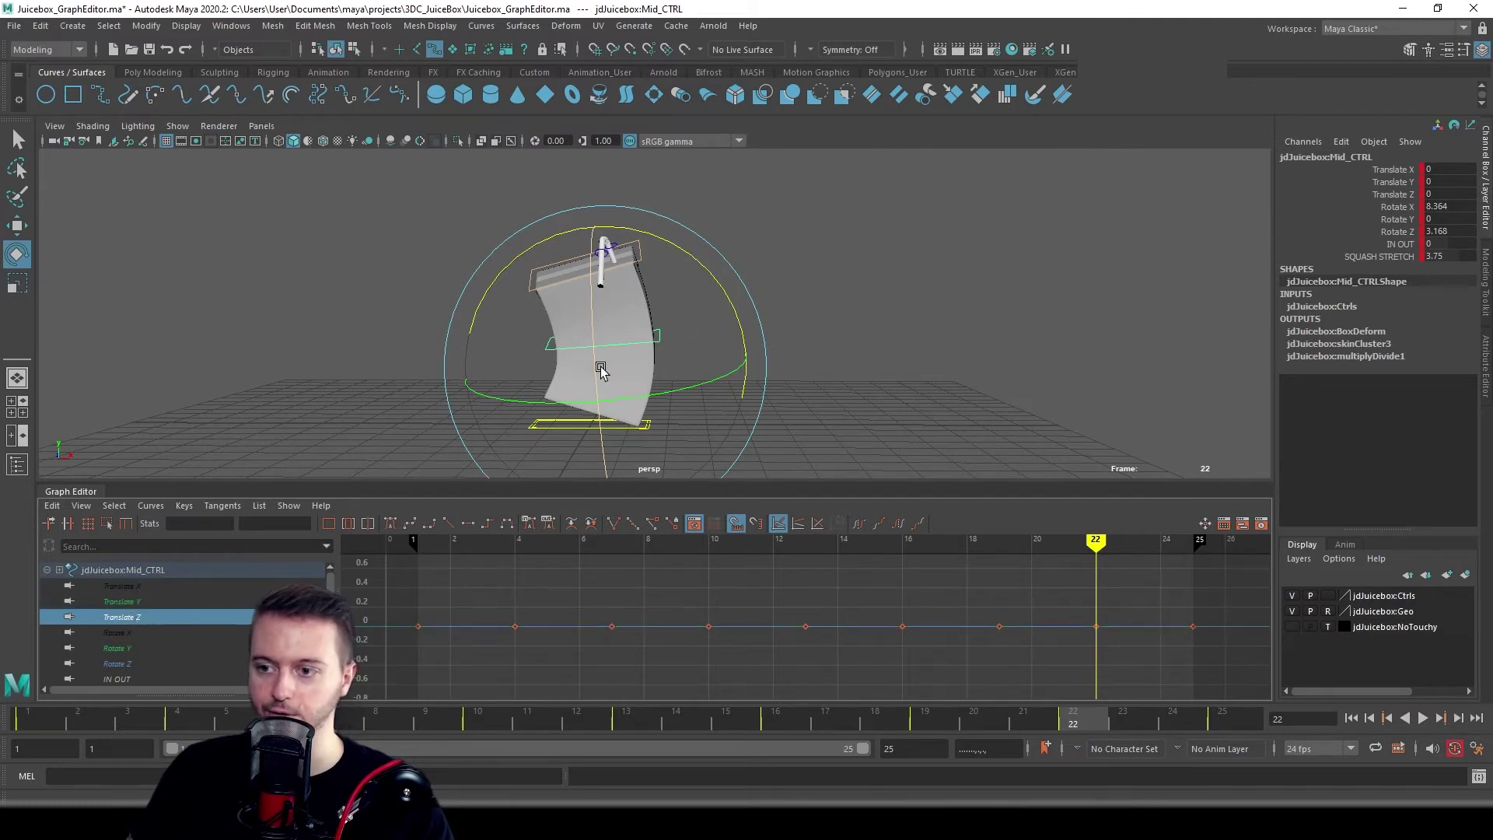
{"action": "left_click", "coordinate": [118, 633]}
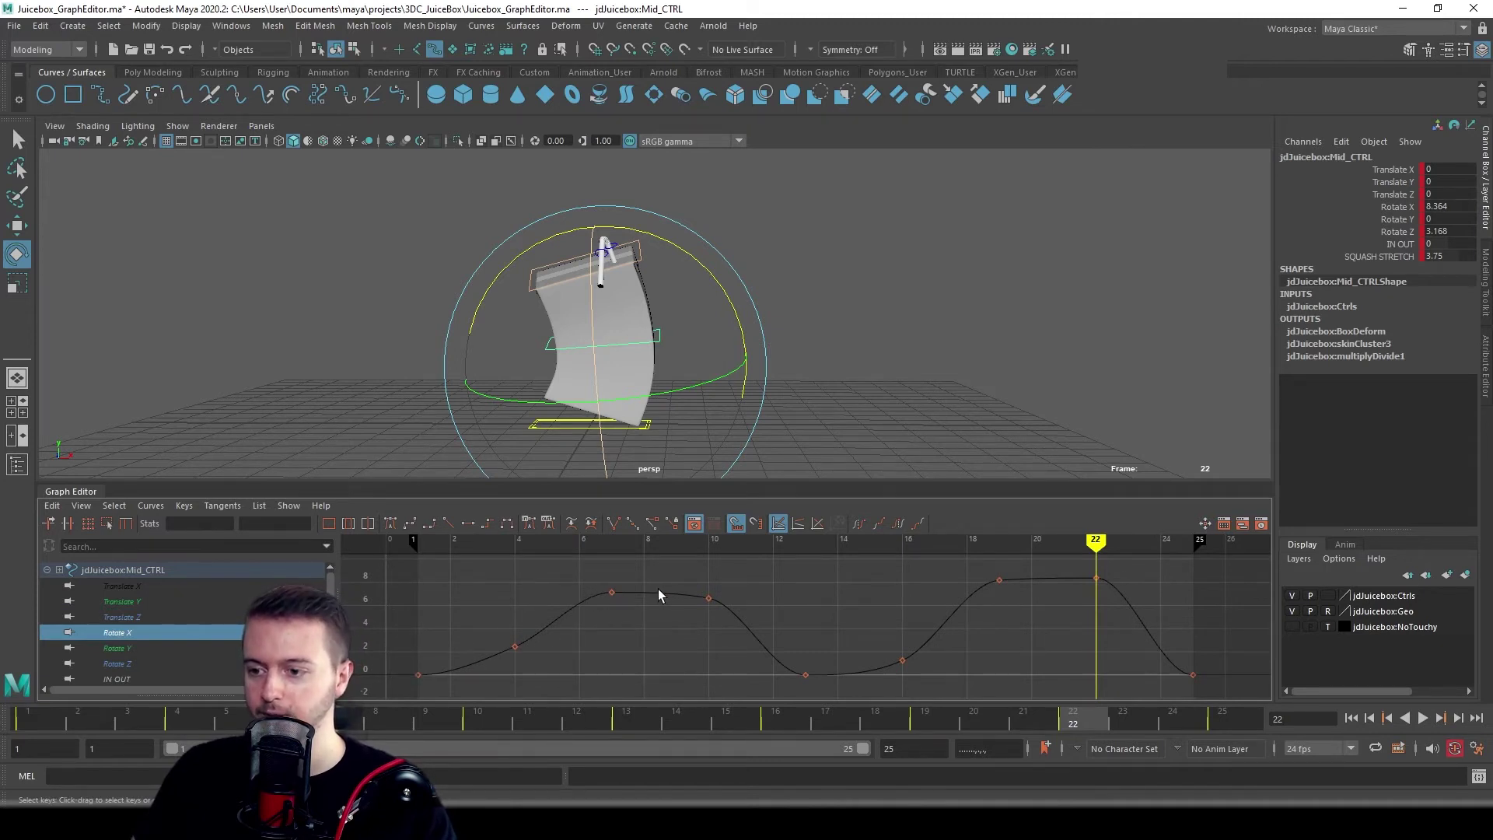
{"action": "mouse_move", "coordinate": [496, 538]}
{"action": "left_mouse_down"}
{"action": "mouse_move", "coordinate": [450, 541]}
{"action": "mouse_move", "coordinate": [517, 540]}
{"action": "mouse_move", "coordinate": [448, 549]}
{"action": "mouse_move", "coordinate": [677, 541]}
{"action": "mouse_move", "coordinate": [631, 554]}
{"action": "mouse_move", "coordinate": [580, 541]}
{"action": "mouse_move", "coordinate": [644, 541]}
{"action": "mouse_move", "coordinate": [579, 540]}
{"action": "mouse_move", "coordinate": [581, 575]}
{"action": "mouse_move", "coordinate": [423, 579]}
{"action": "mouse_move", "coordinate": [687, 574]}
{"action": "mouse_move", "coordinate": [343, 600]}
{"action": "mouse_move", "coordinate": [662, 588]}
{"action": "mouse_move", "coordinate": [633, 615]}
{"action": "left_mouse_up"}
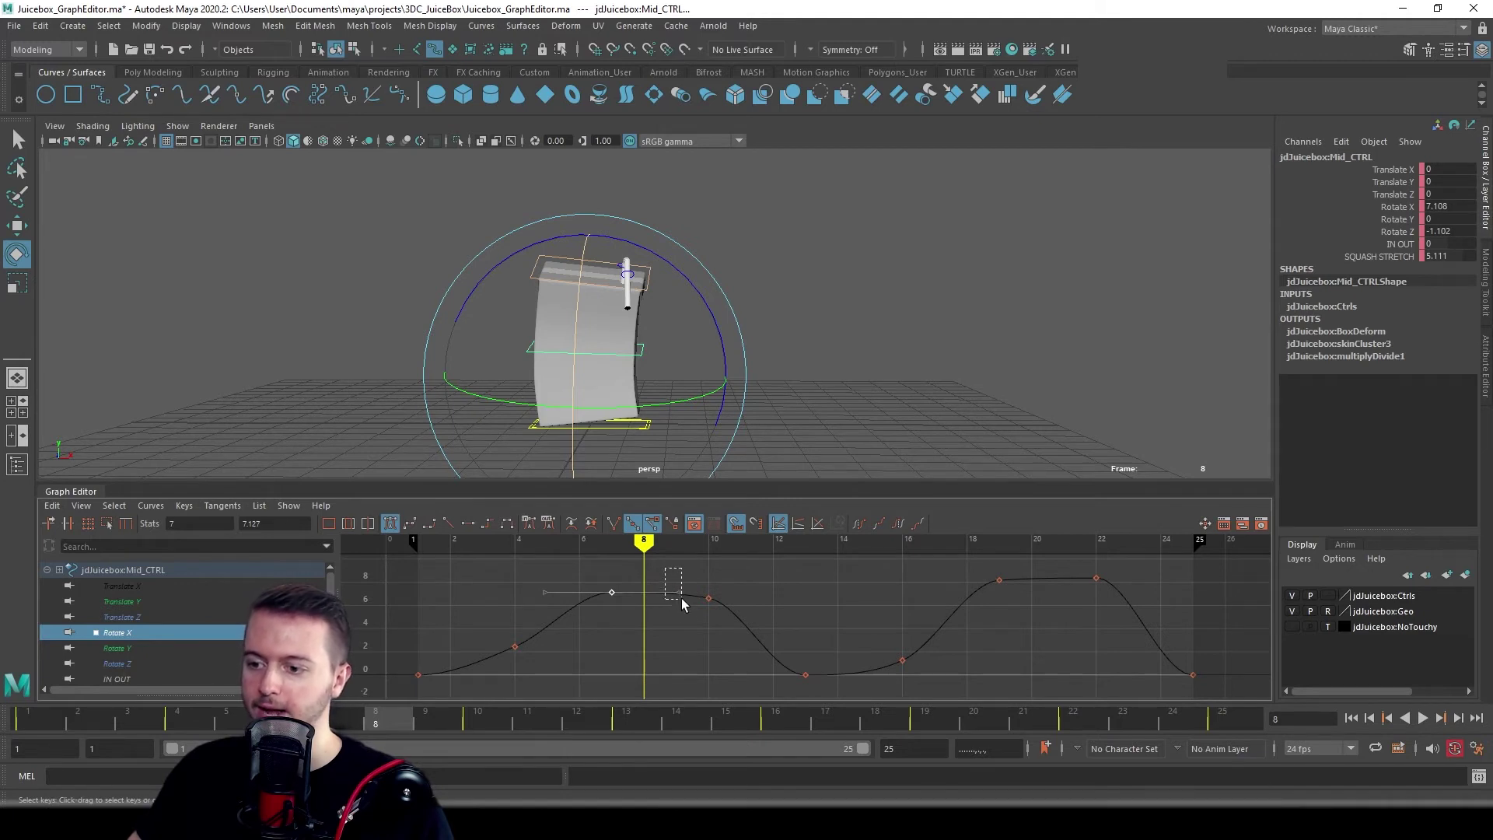
- Tilt the frame-7 Rotate X tangent upward and steepen the frame-10 tangent
{"action": "left_click_drag", "start_coordinate": [692, 616], "coordinate": [693, 616]}
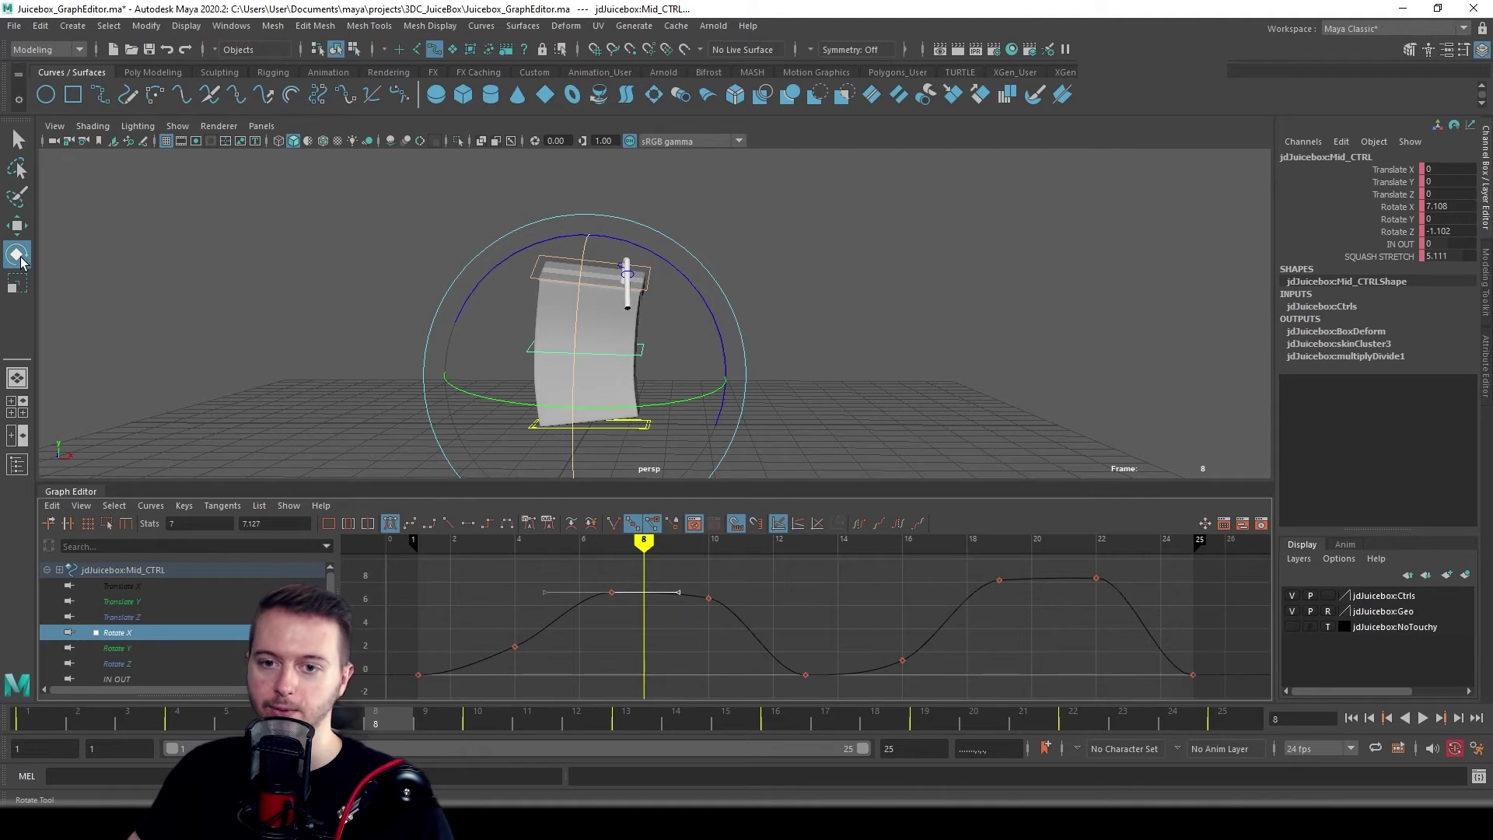
{"action": "left_click", "coordinate": [18, 227]}
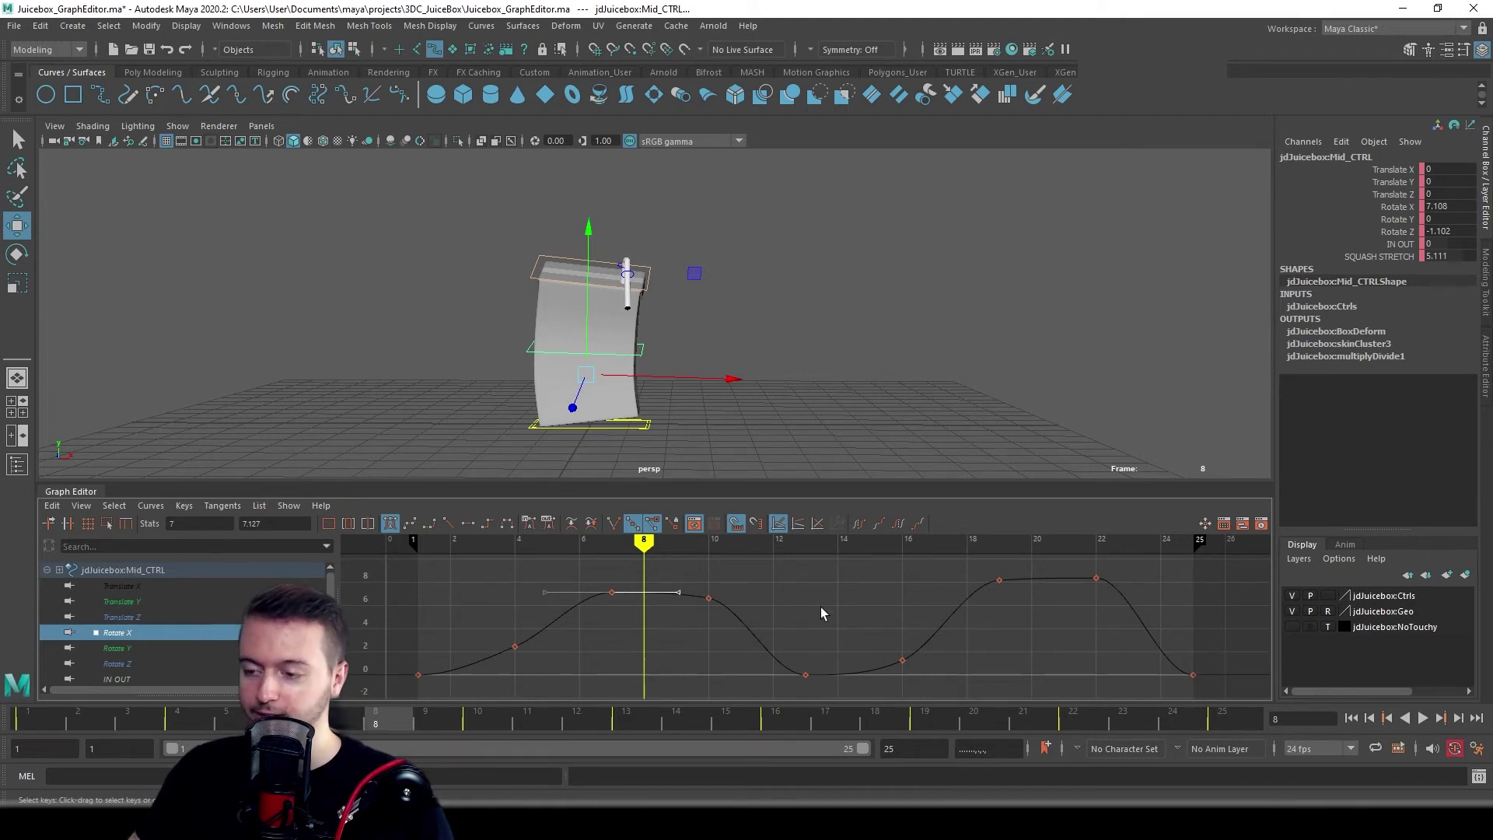
{"action": "middle_click_drag", "start_coordinate": [821, 615], "coordinate": [853, 577]}
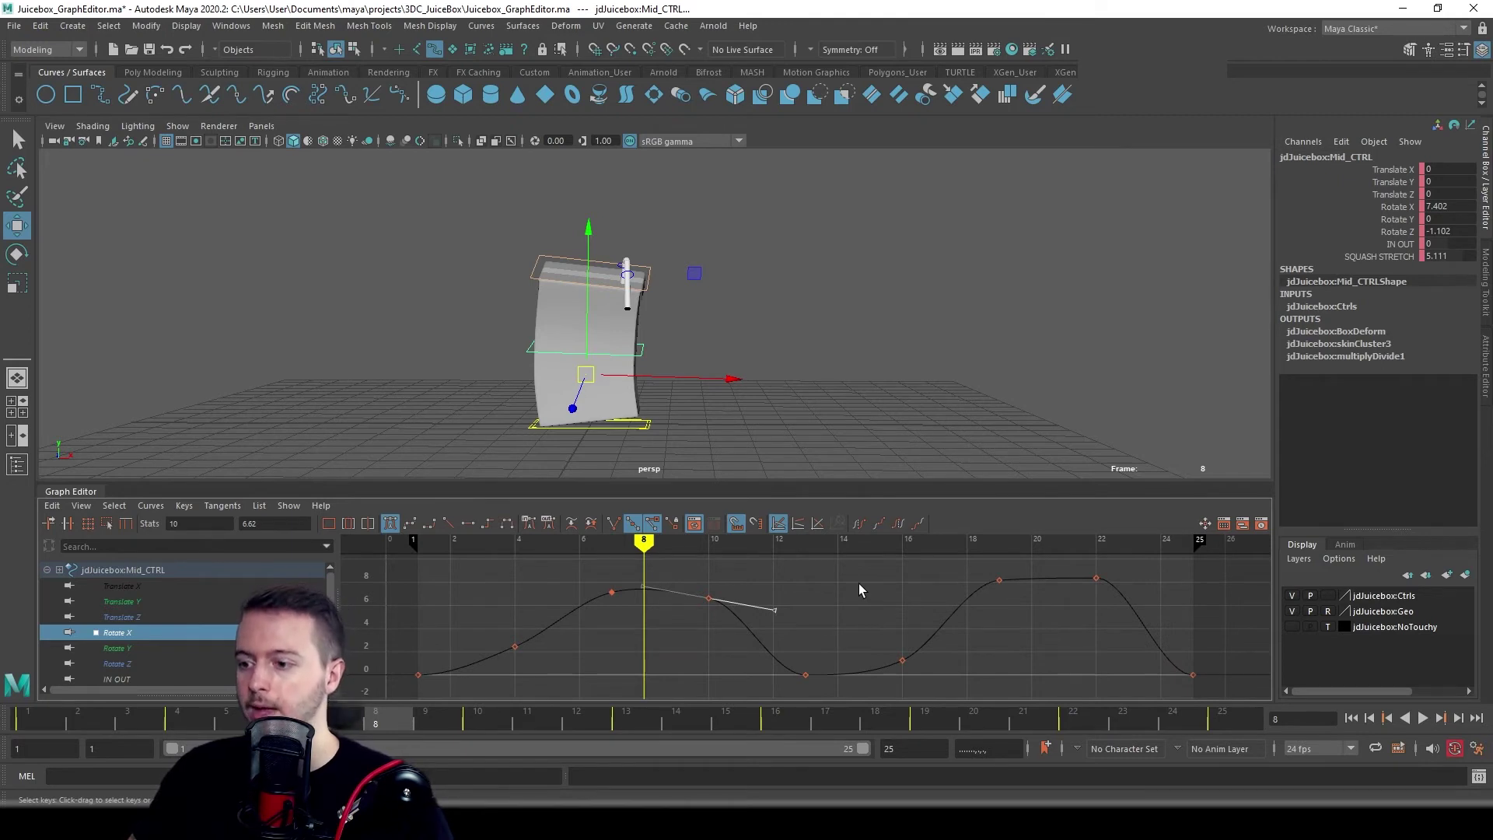
{"action": "middle_click_drag", "start_coordinate": [859, 583], "coordinate": [877, 616]}
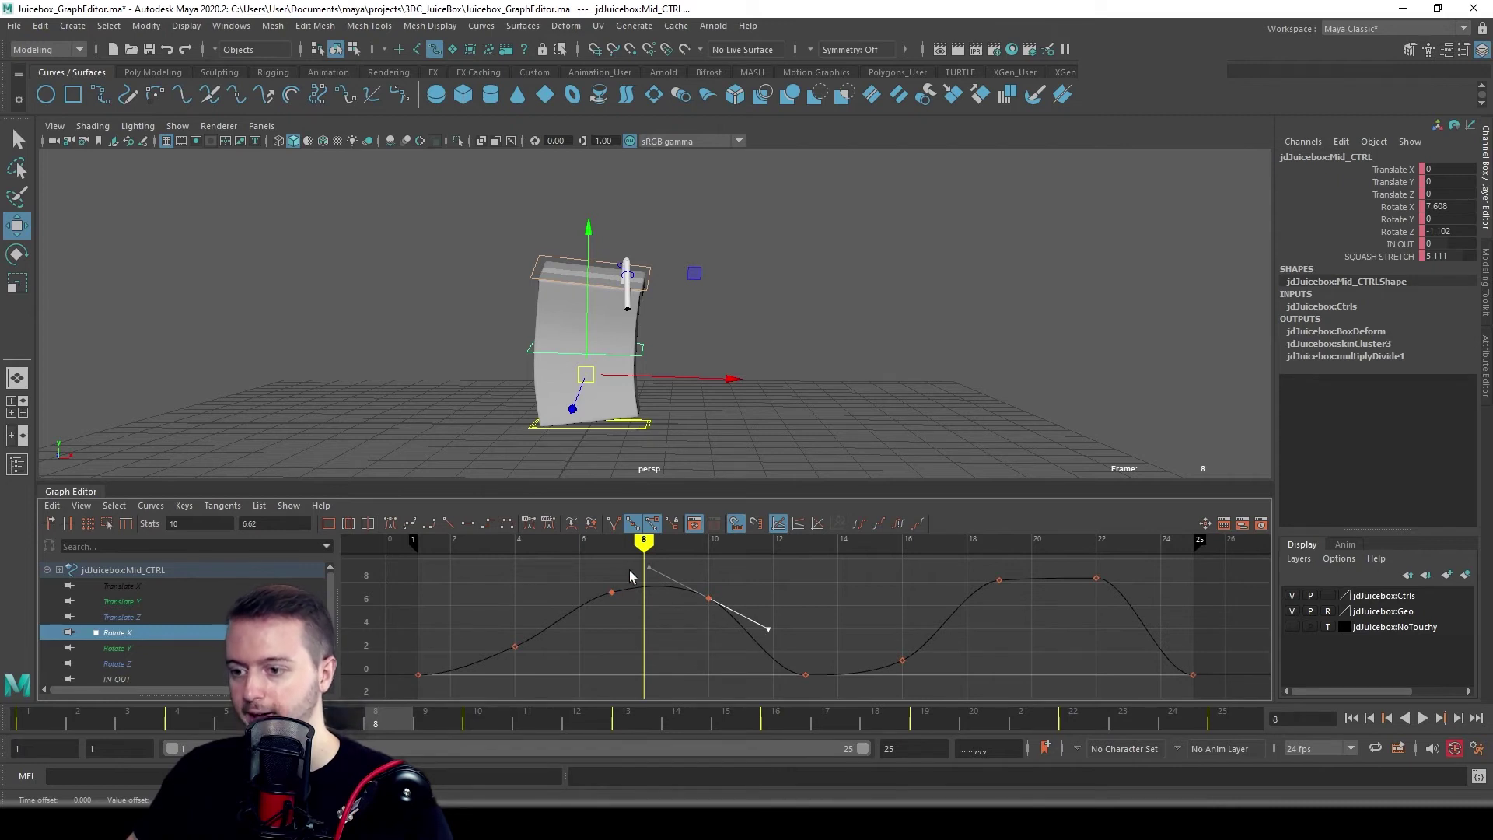
{"action": "left_click", "coordinate": [706, 641]}
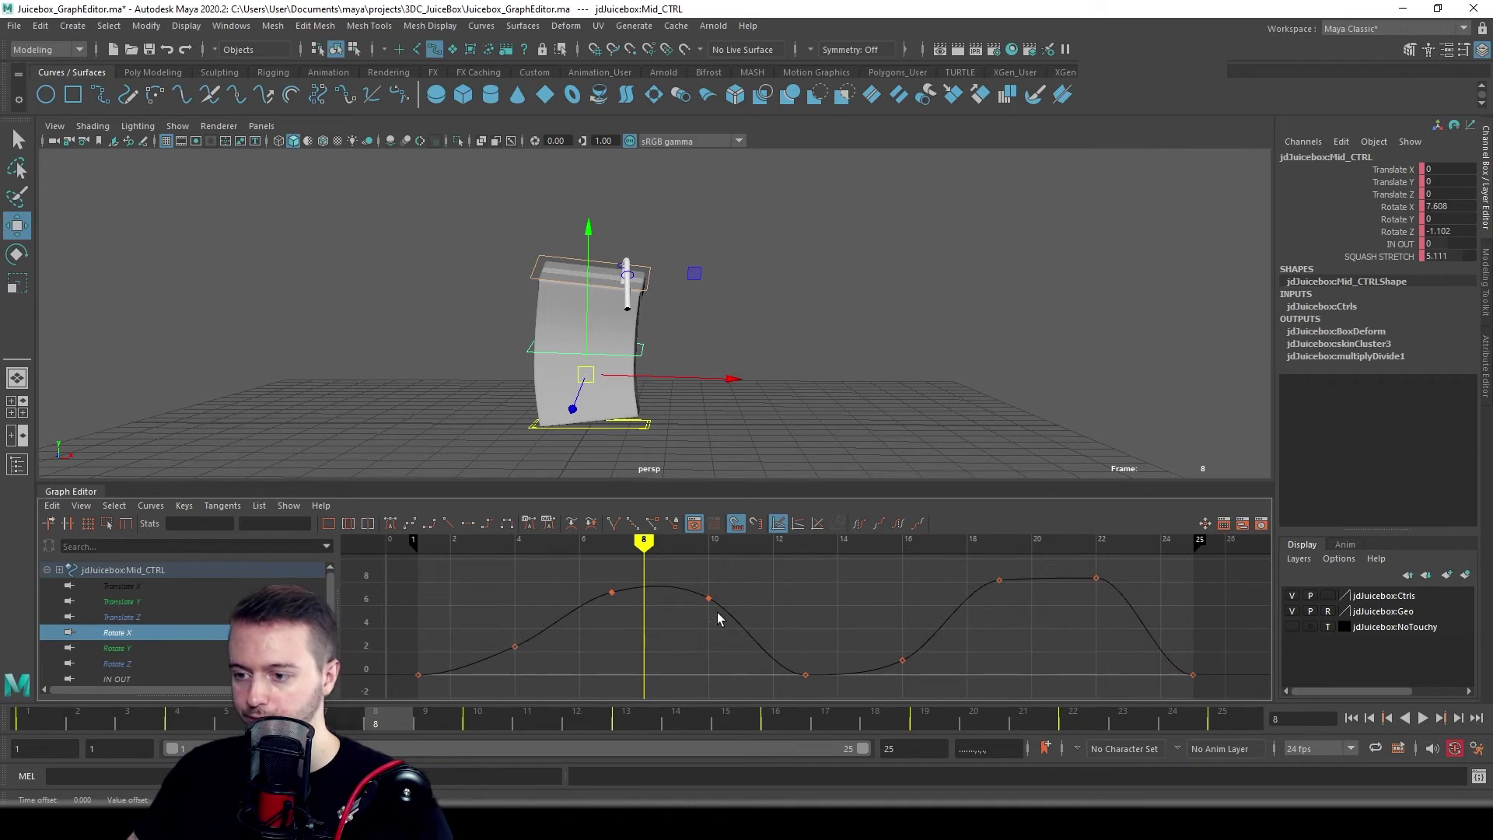
- Bring the later keys into view and tilt the frame-13 tangent down to the right
{"action": "left_click_drag", "start_coordinate": [596, 614], "coordinate": [642, 585]}
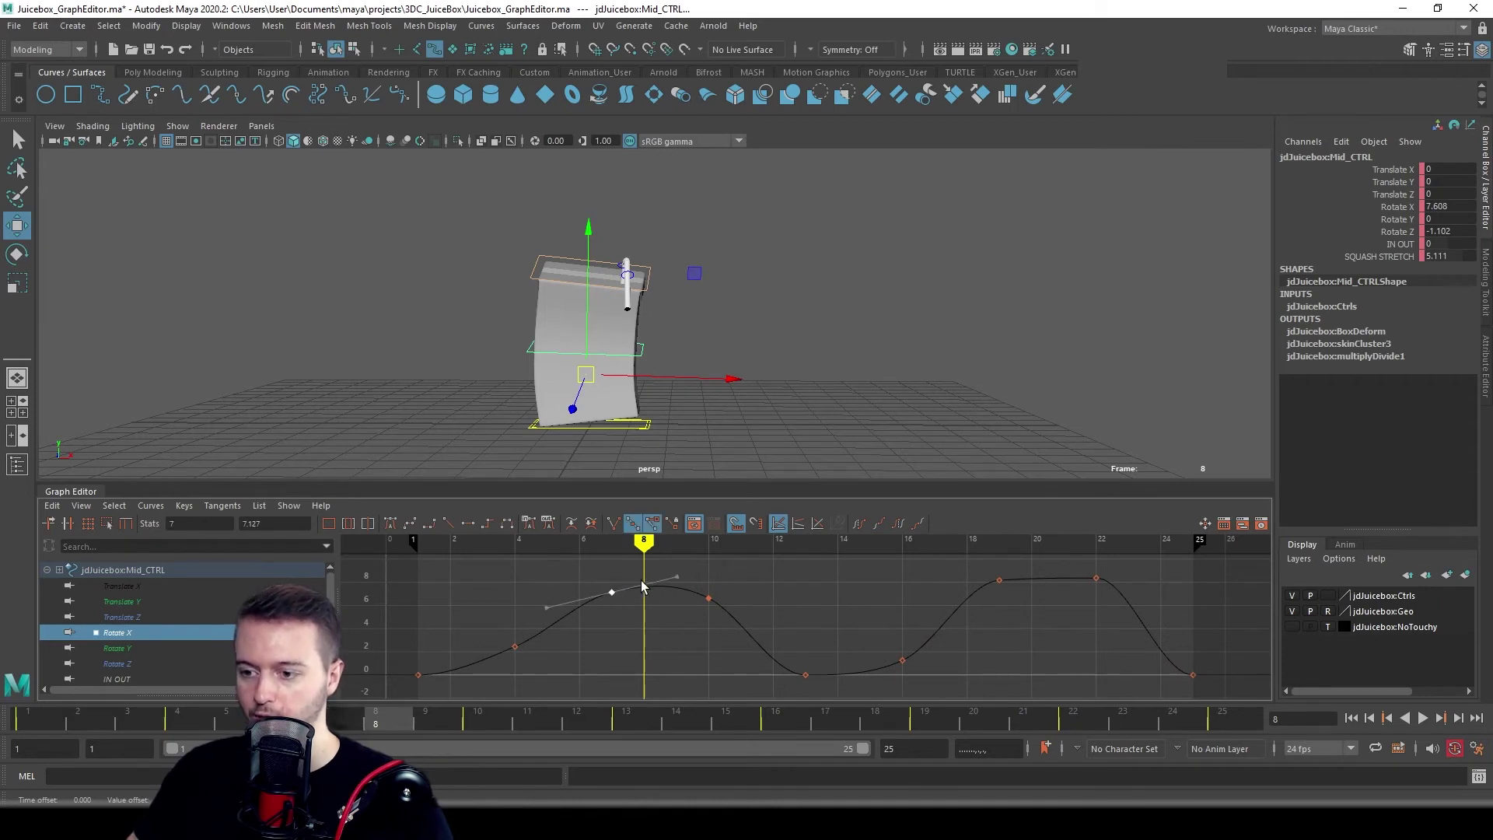
{"action": "left_click", "coordinate": [656, 621]}
{"action": "middle_click_drag", "start_coordinate": [744, 627], "coordinate": [664, 604], "text": "alt"}
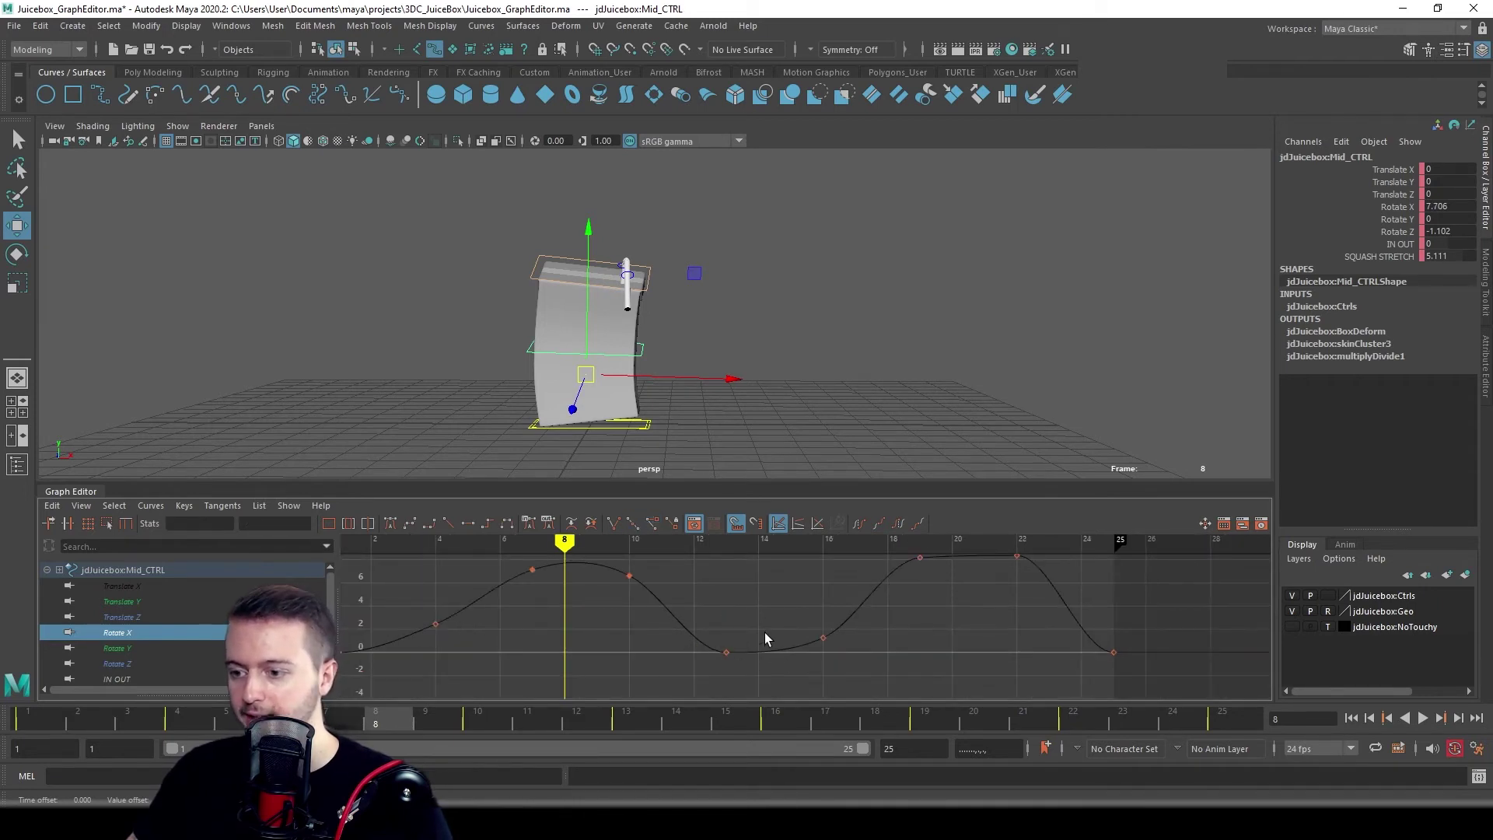
{"action": "left_click_drag", "start_coordinate": [668, 682], "coordinate": [701, 670]}
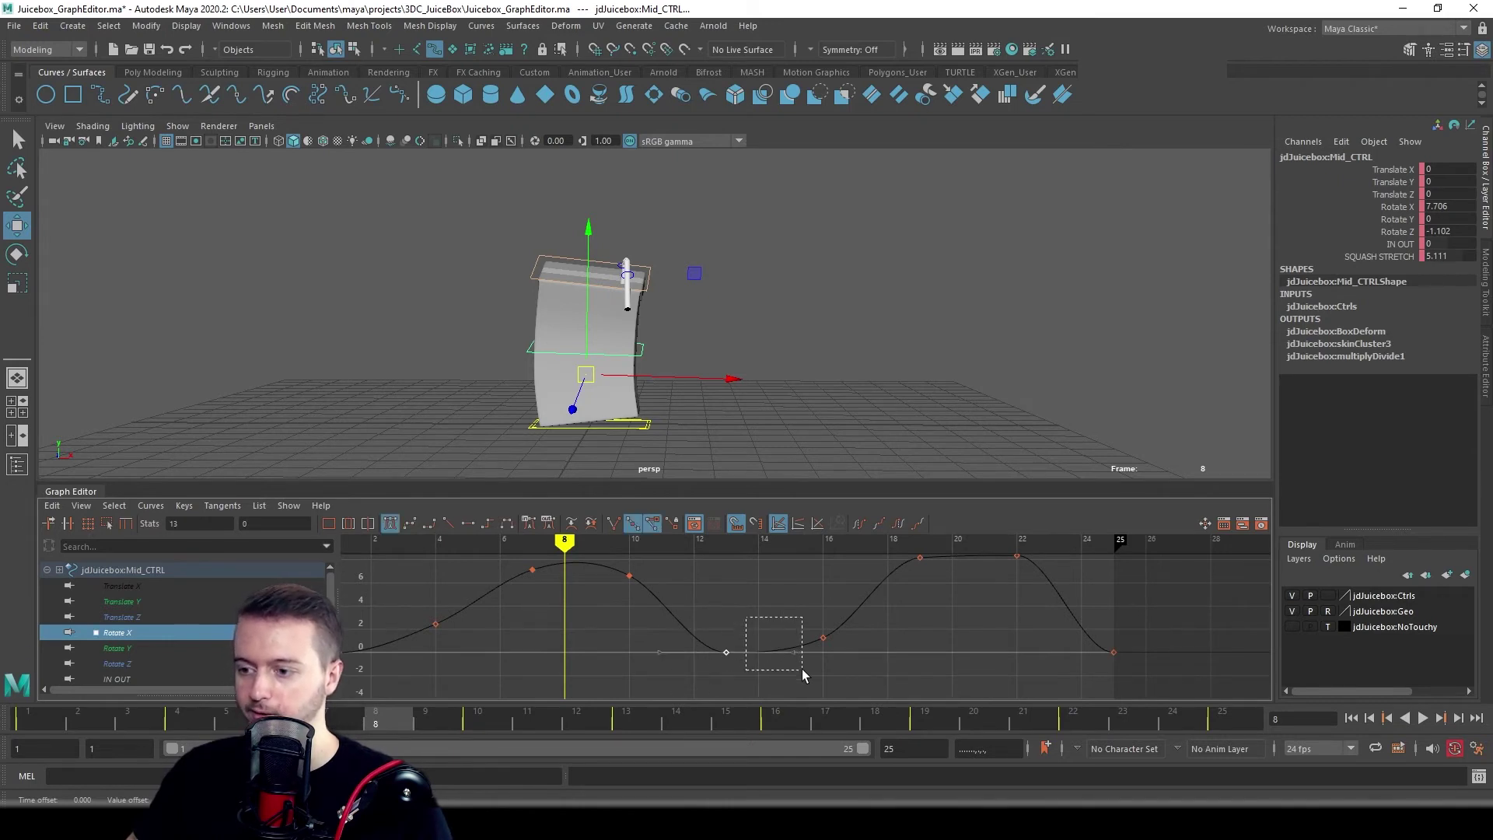
{"action": "middle_click_drag", "start_coordinate": [767, 591], "coordinate": [781, 625]}
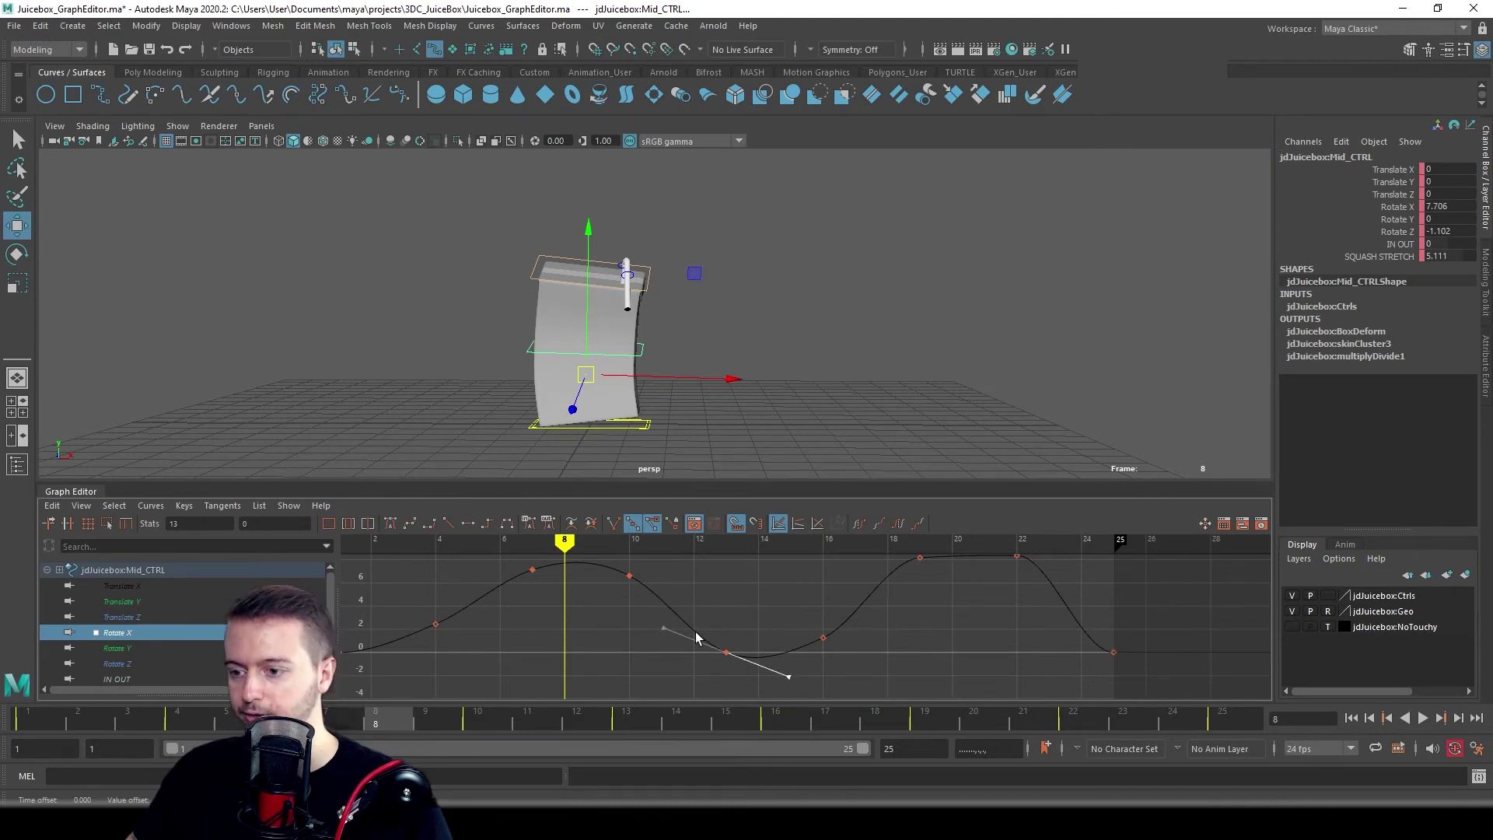
- Steepen the frame 17 and 19 tangents, angle frame 22's out-tangent down, then show Rotate Y
{"action": "left_click_drag", "start_coordinate": [863, 659], "coordinate": [863, 658]}
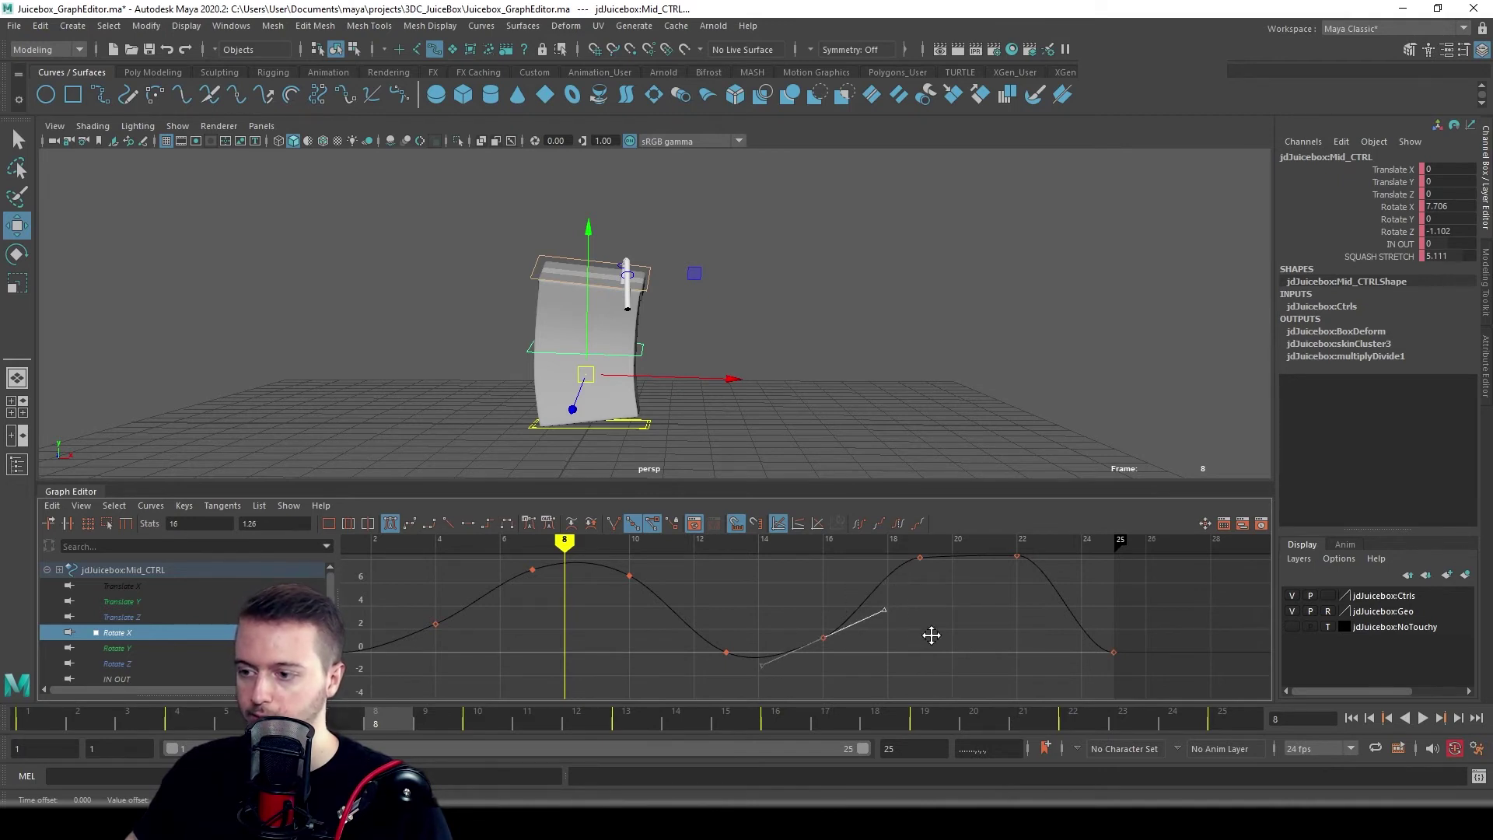
{"action": "middle_click_drag", "start_coordinate": [932, 636], "coordinate": [803, 593]}
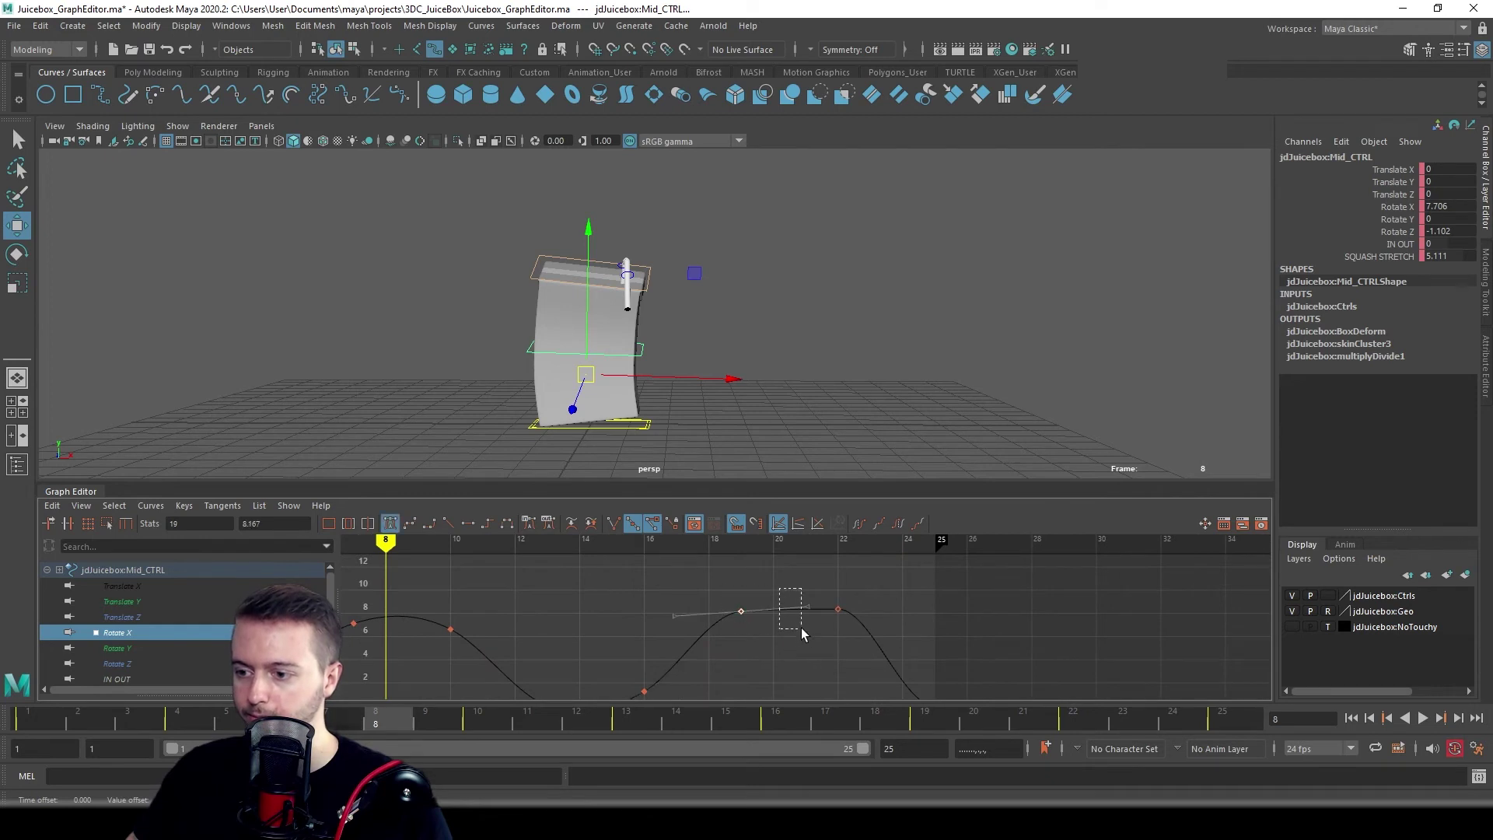
{"action": "middle_click_drag", "start_coordinate": [815, 659], "coordinate": [817, 632]}
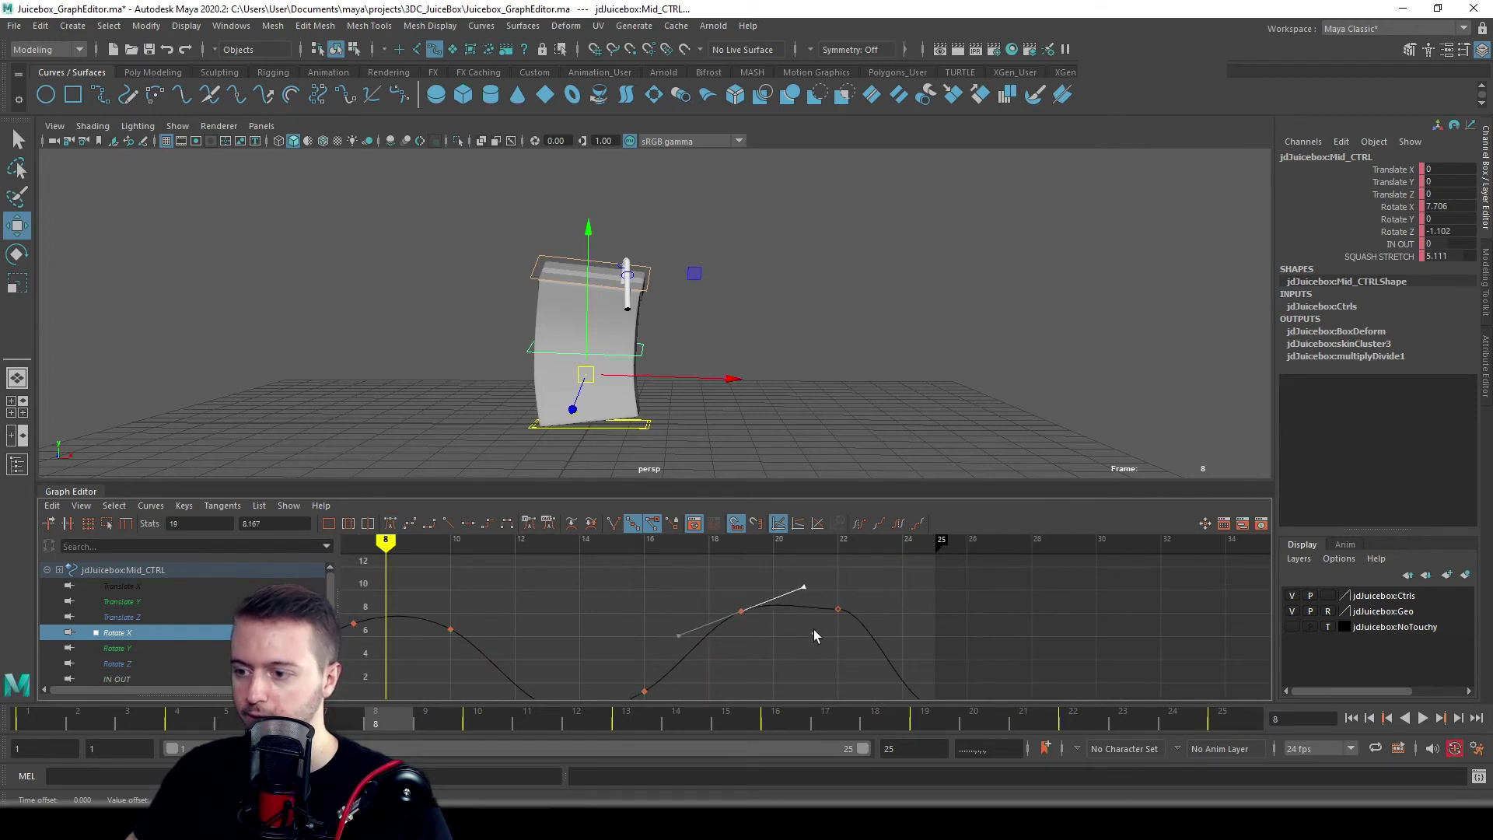
{"action": "left_click_drag", "start_coordinate": [813, 628], "coordinate": [925, 619]}
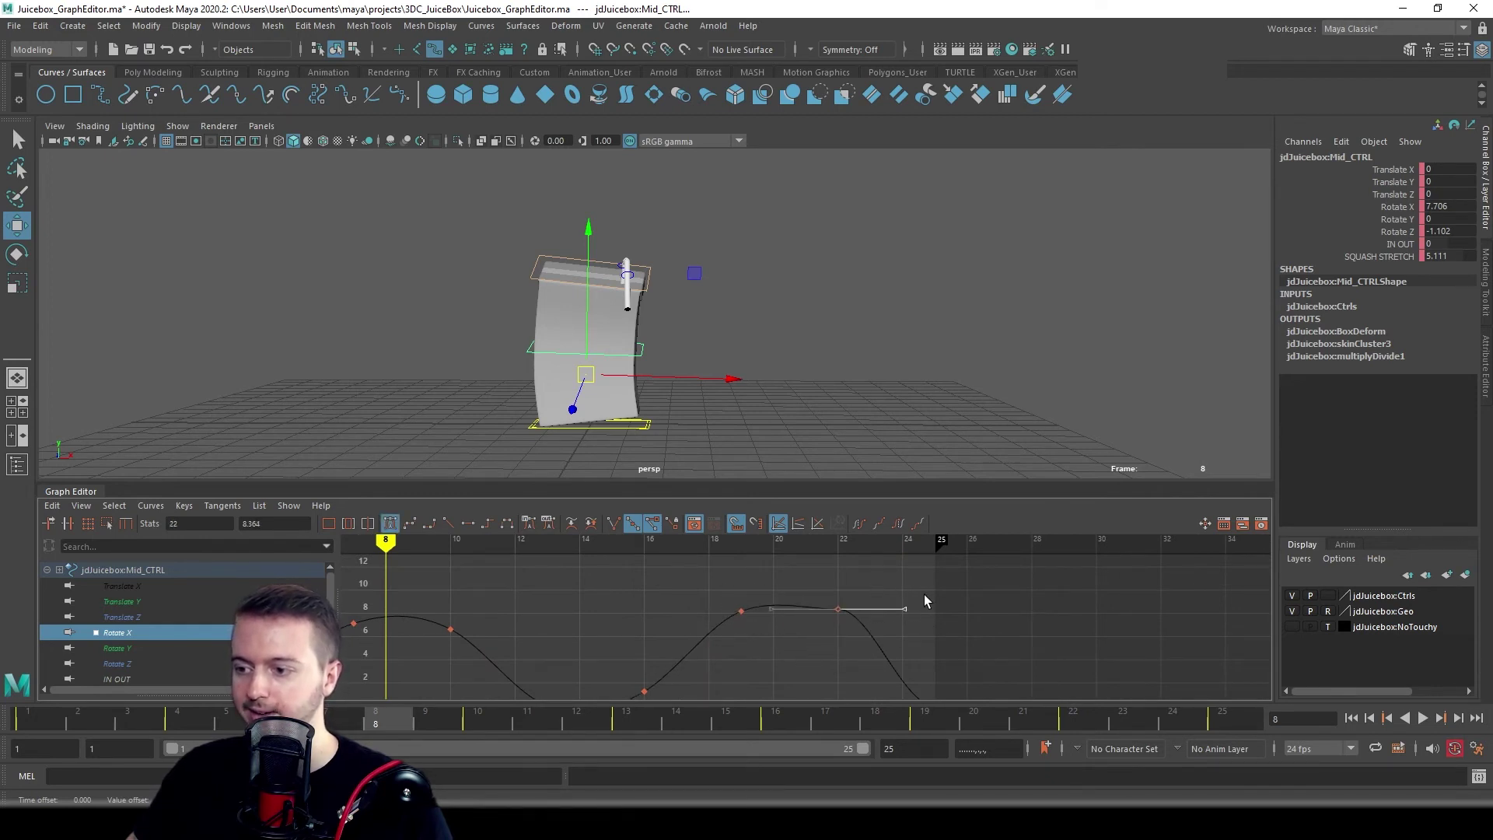
{"action": "middle_click_drag", "start_coordinate": [921, 577], "coordinate": [927, 616]}
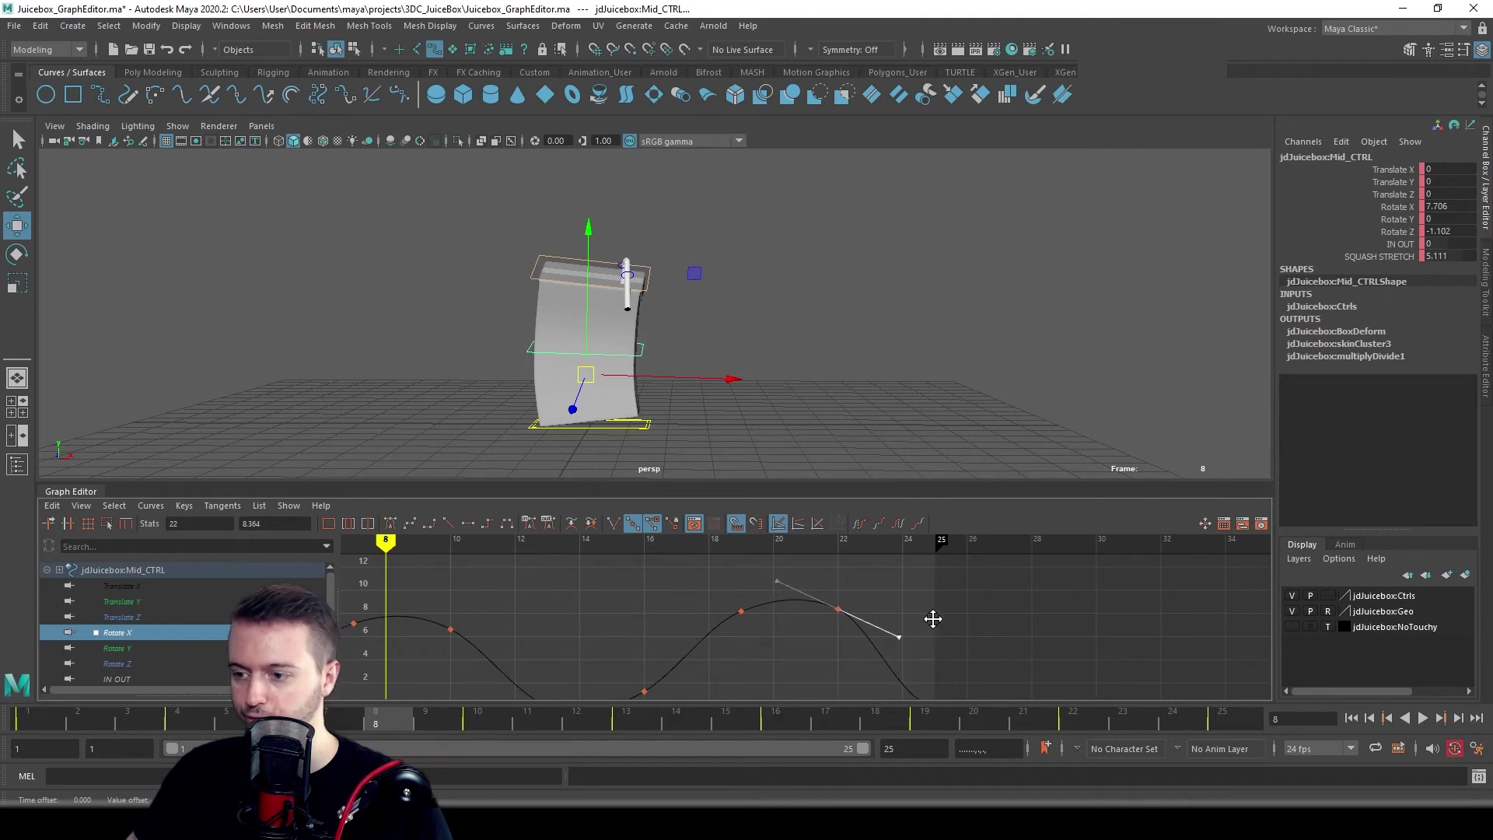
{"action": "key", "text": "a"}
{"action": "left_click", "coordinate": [121, 647]}
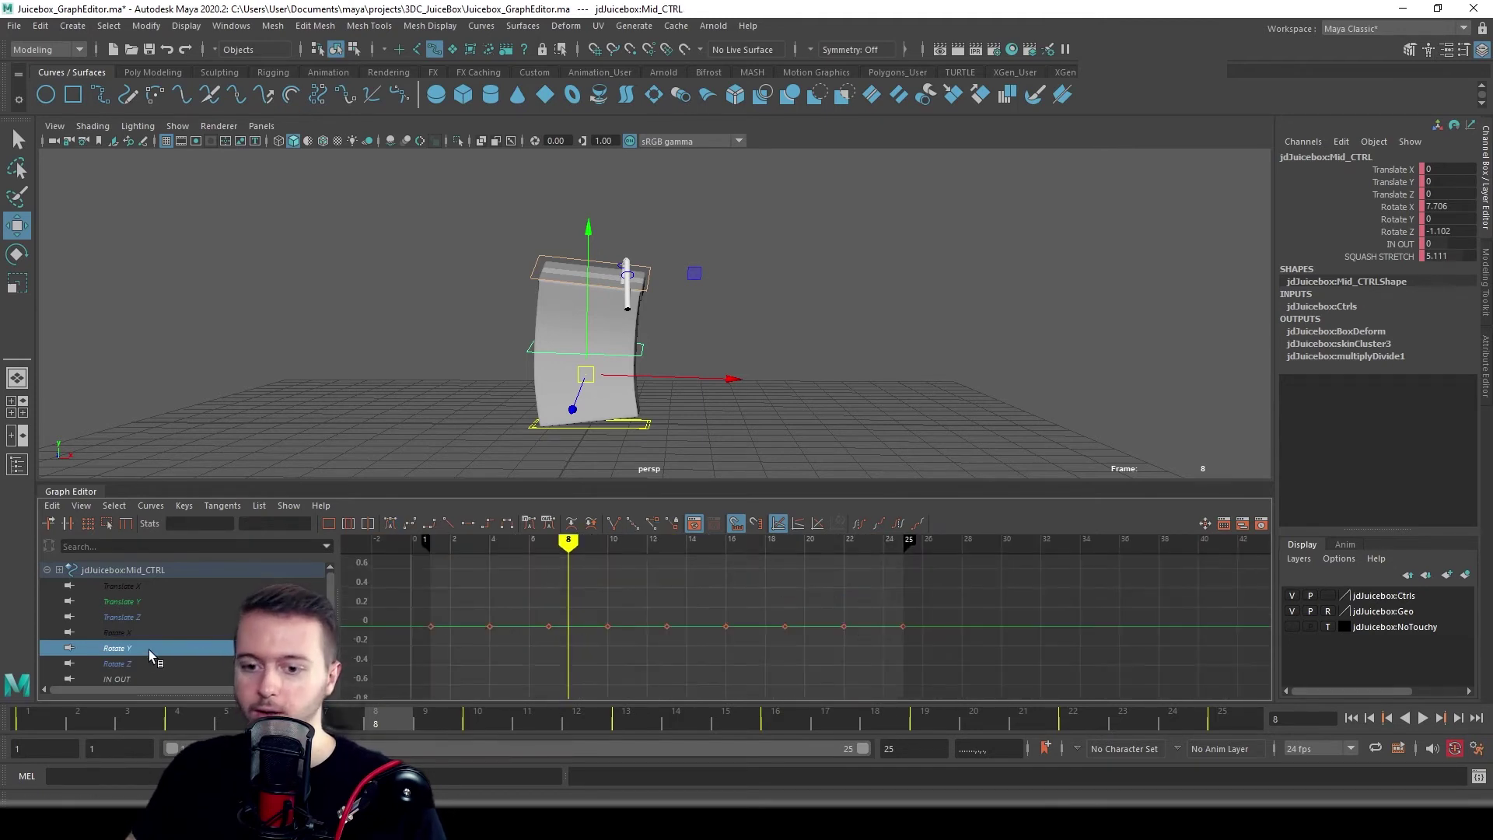
- Isolate the Rotate Z curve in the Graph Editor and zoom out to see it whole
{"action": "left_click", "coordinate": [125, 663]}
{"action": "middle_click_drag", "start_coordinate": [729, 603], "coordinate": [746, 609], "text": "alt"}
{"action": "right_click_drag", "start_coordinate": [747, 603], "coordinate": [571, 568], "text": "alt"}
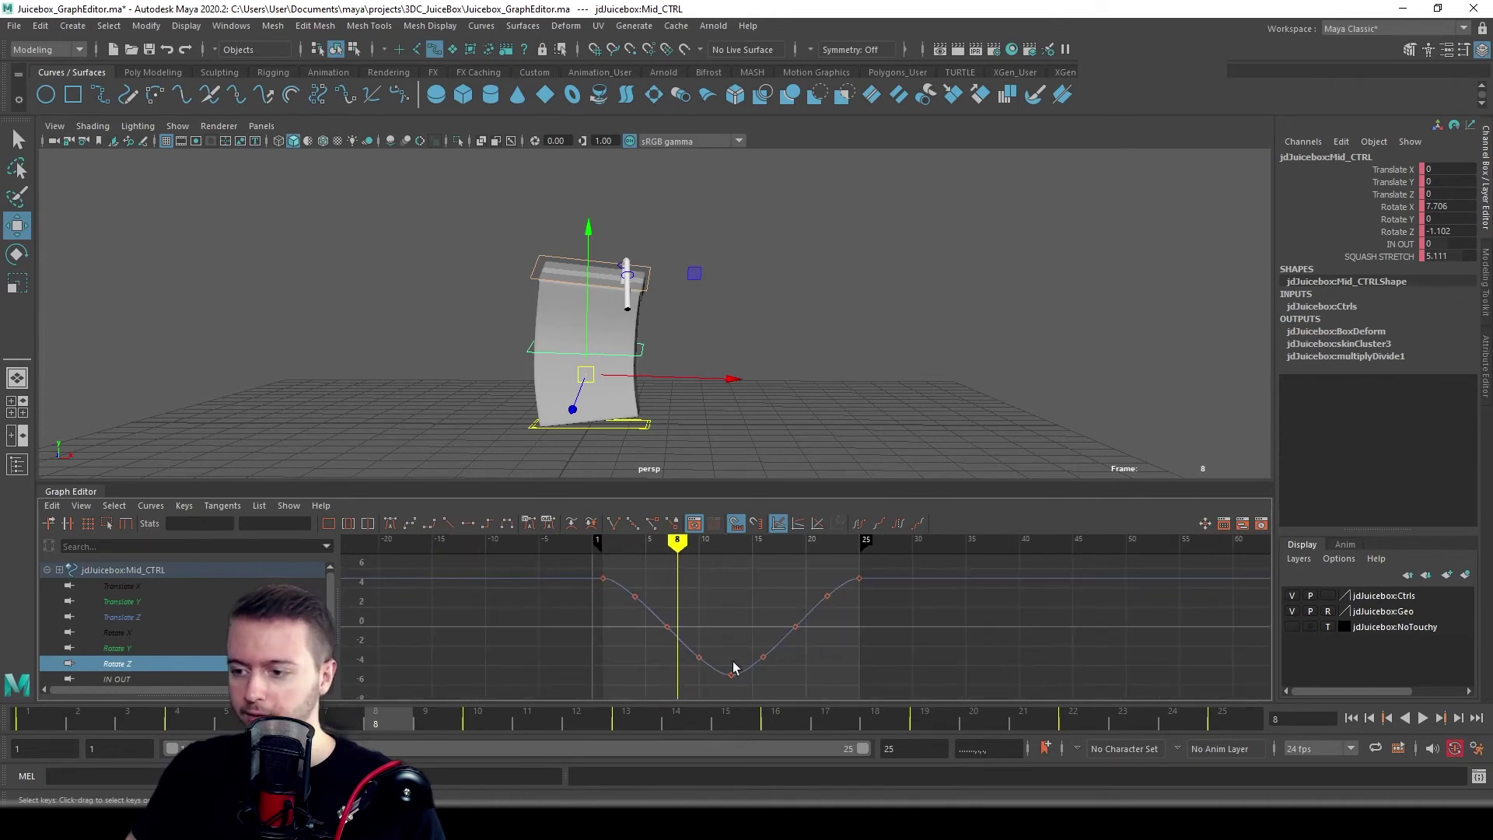
- Select Base_CTRL and inspect its LEFT RIGHT curve on its own
{"action": "left_click", "coordinate": [644, 430]}
{"action": "key", "text": "a"}
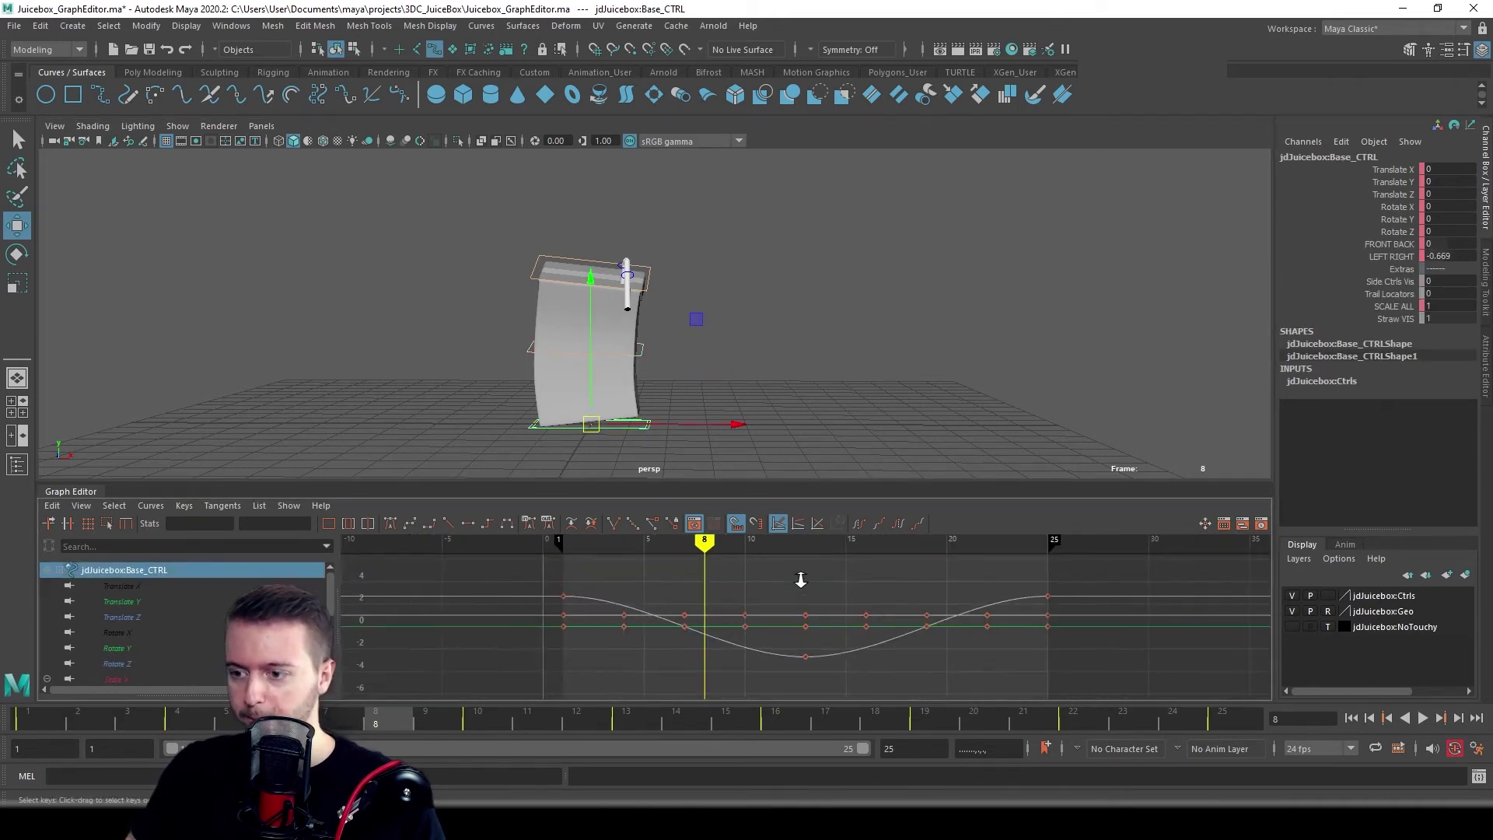
{"action": "scroll", "coordinate": [199, 619], "scroll_direction": "down", "scroll_amount": 3}
{"action": "left_click", "coordinate": [154, 647]}
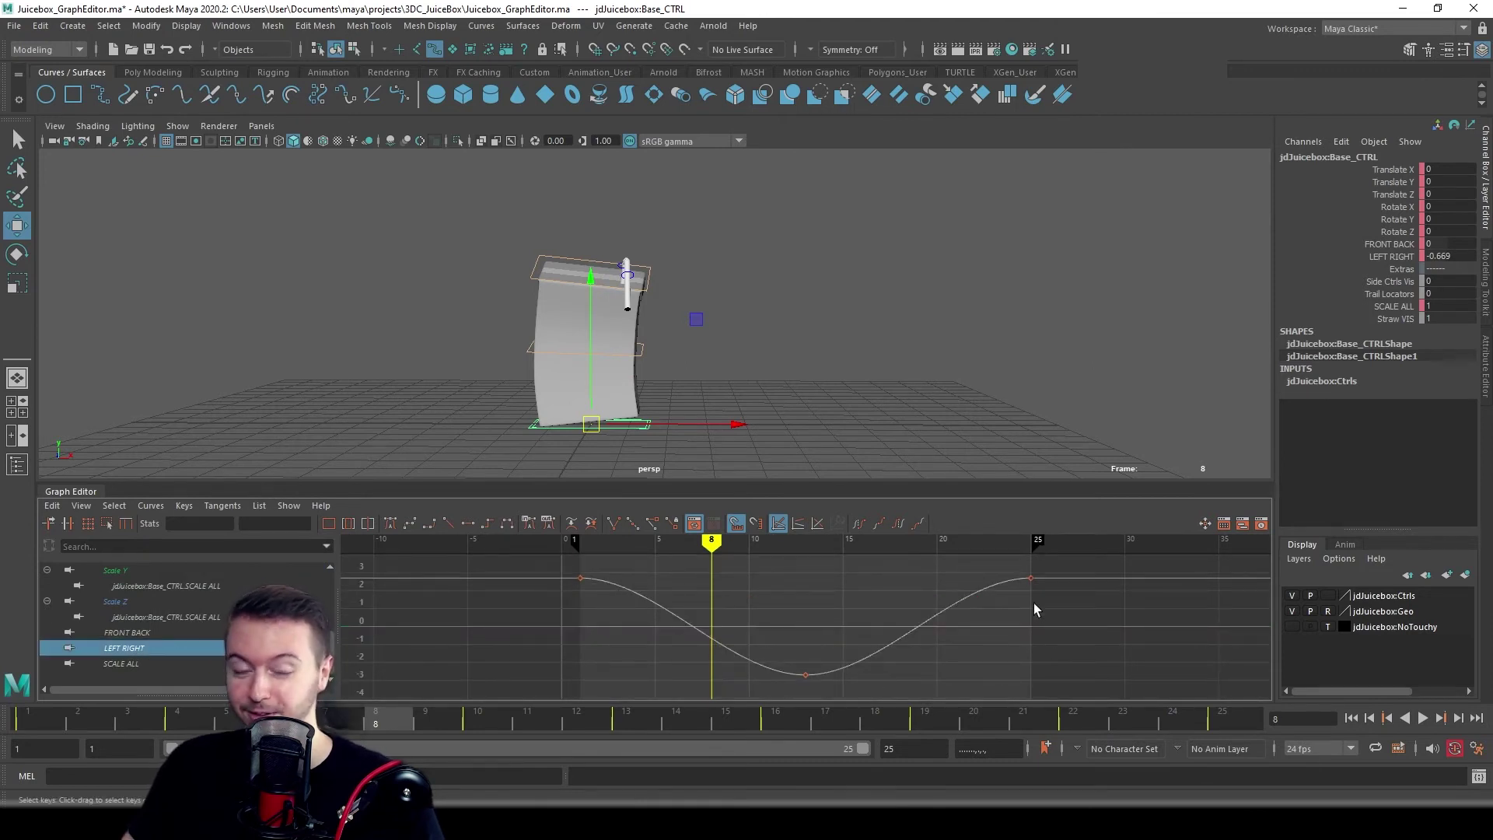
- Reselect Mid_CTRL, isolate Rotate Z, zoom around its dip and inspect the frame 7, 10 and 22 keys
{"action": "left_click", "coordinate": [652, 349]}
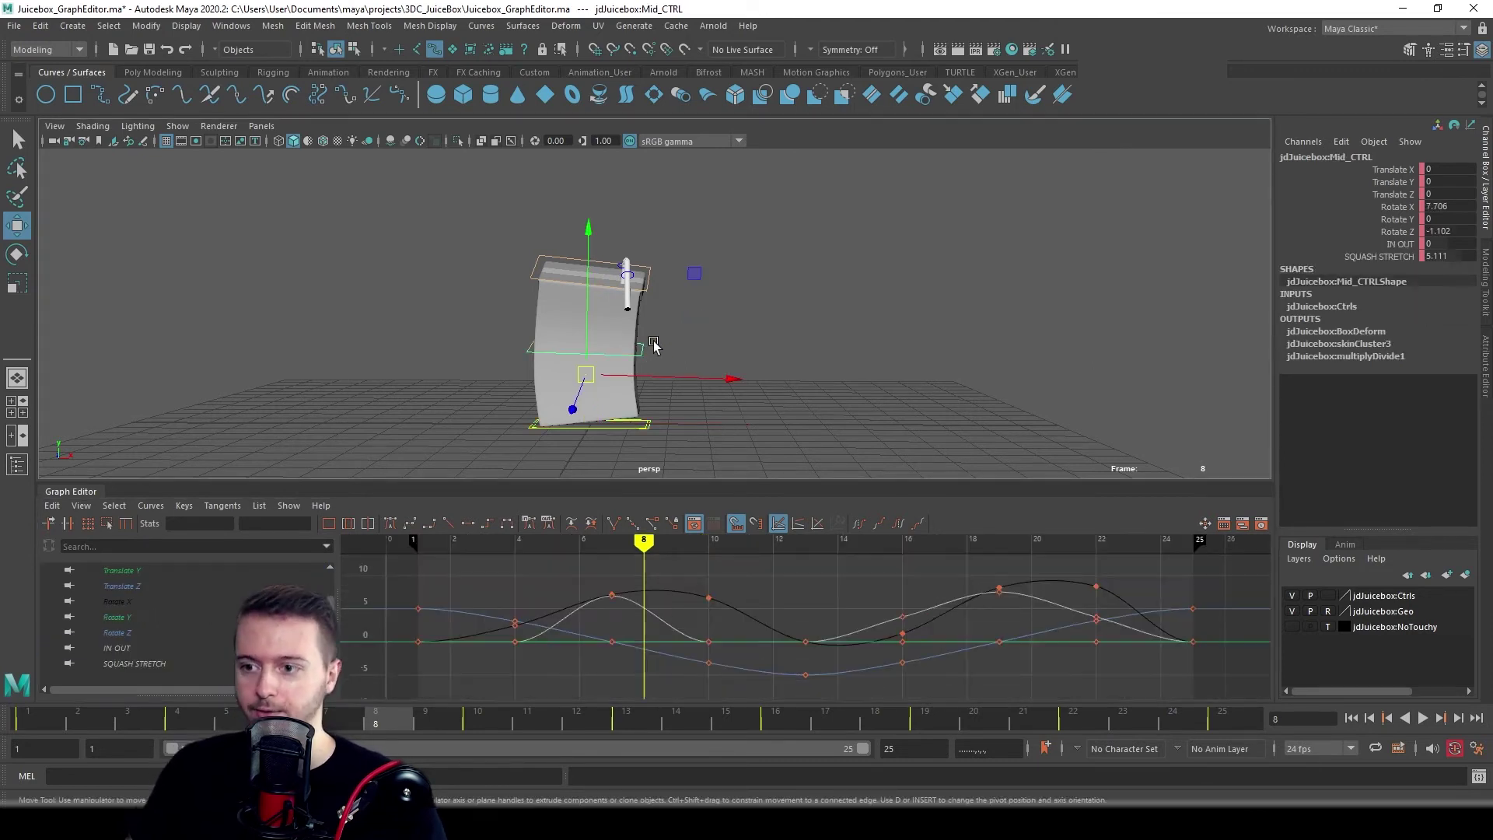
{"action": "scroll", "coordinate": [226, 622], "scroll_direction": "down", "scroll_amount": 2}
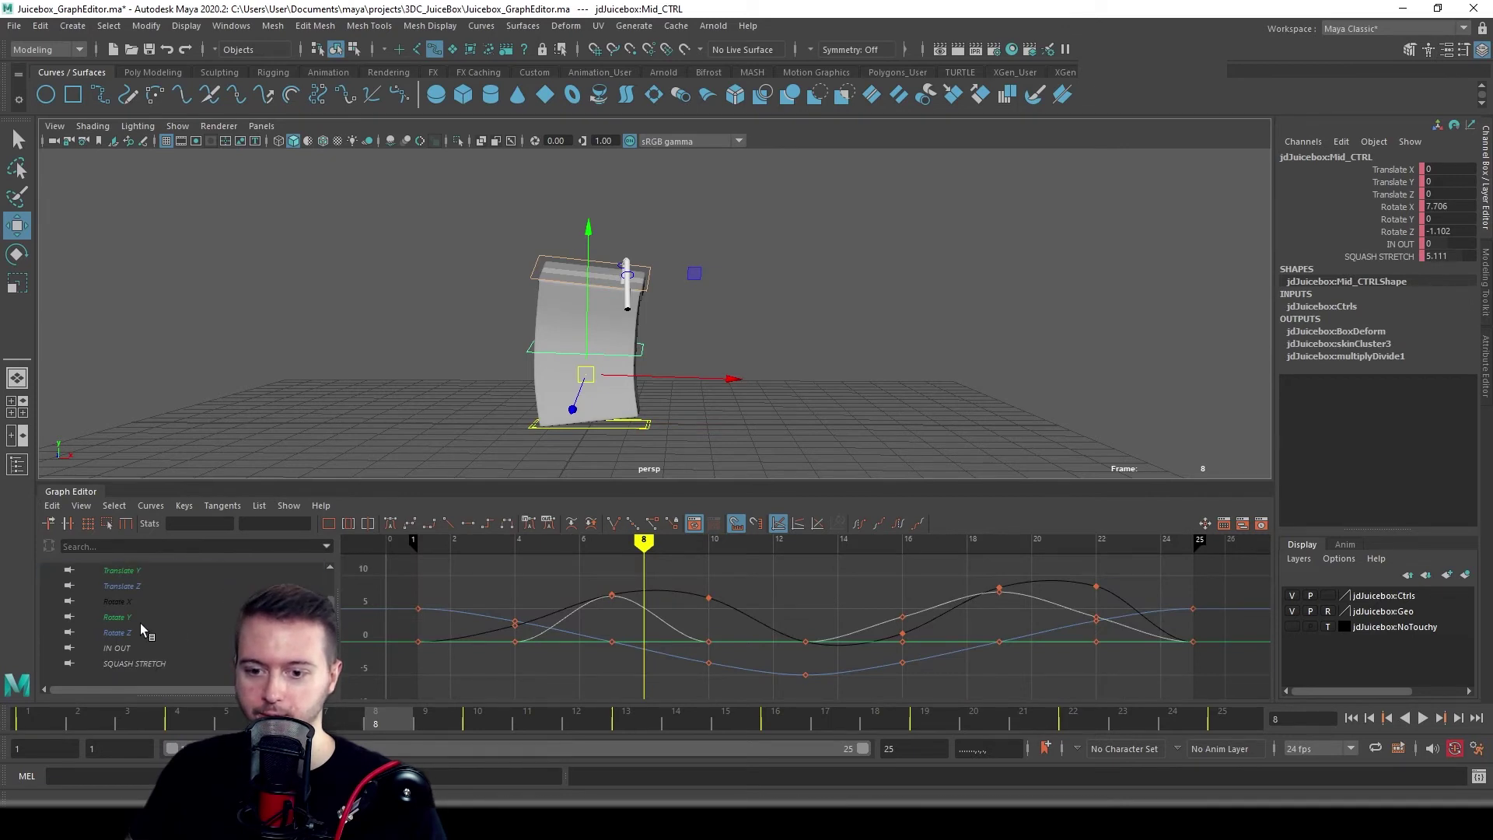
{"action": "left_click", "coordinate": [129, 630]}
{"action": "right_click_drag", "start_coordinate": [694, 620], "coordinate": [604, 566], "text": "alt"}
{"action": "left_click_drag", "start_coordinate": [663, 653], "coordinate": [716, 609]}
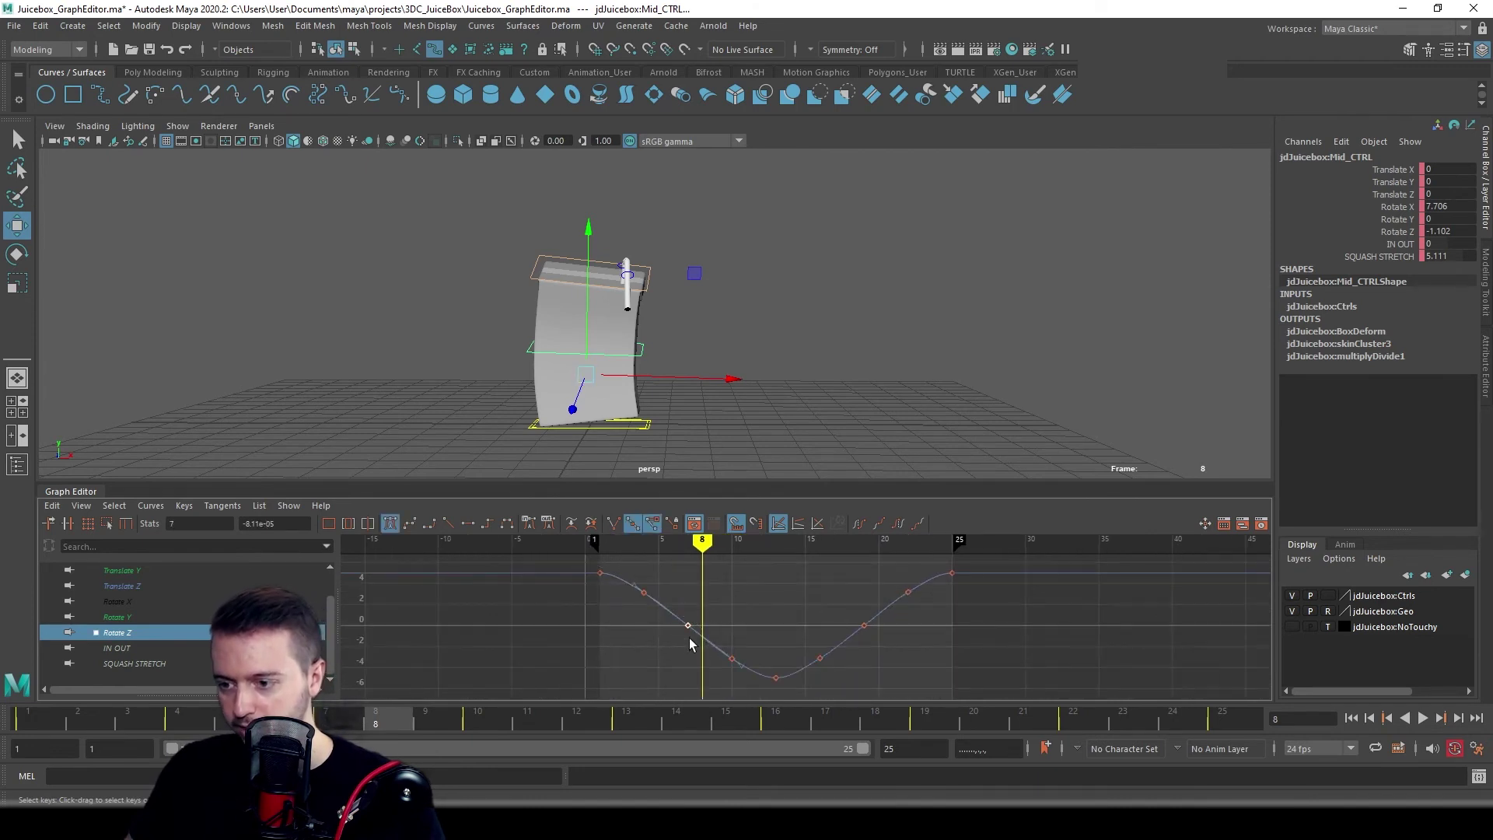
{"action": "right_click_drag", "start_coordinate": [693, 633], "coordinate": [726, 643], "text": "alt"}
{"action": "left_click_drag", "start_coordinate": [687, 683], "coordinate": [852, 675]}
{"action": "key", "text": "Right"}
{"action": "key", "text": "Right"}
{"action": "middle_click_drag", "start_coordinate": [831, 600], "coordinate": [820, 627], "text": "alt"}
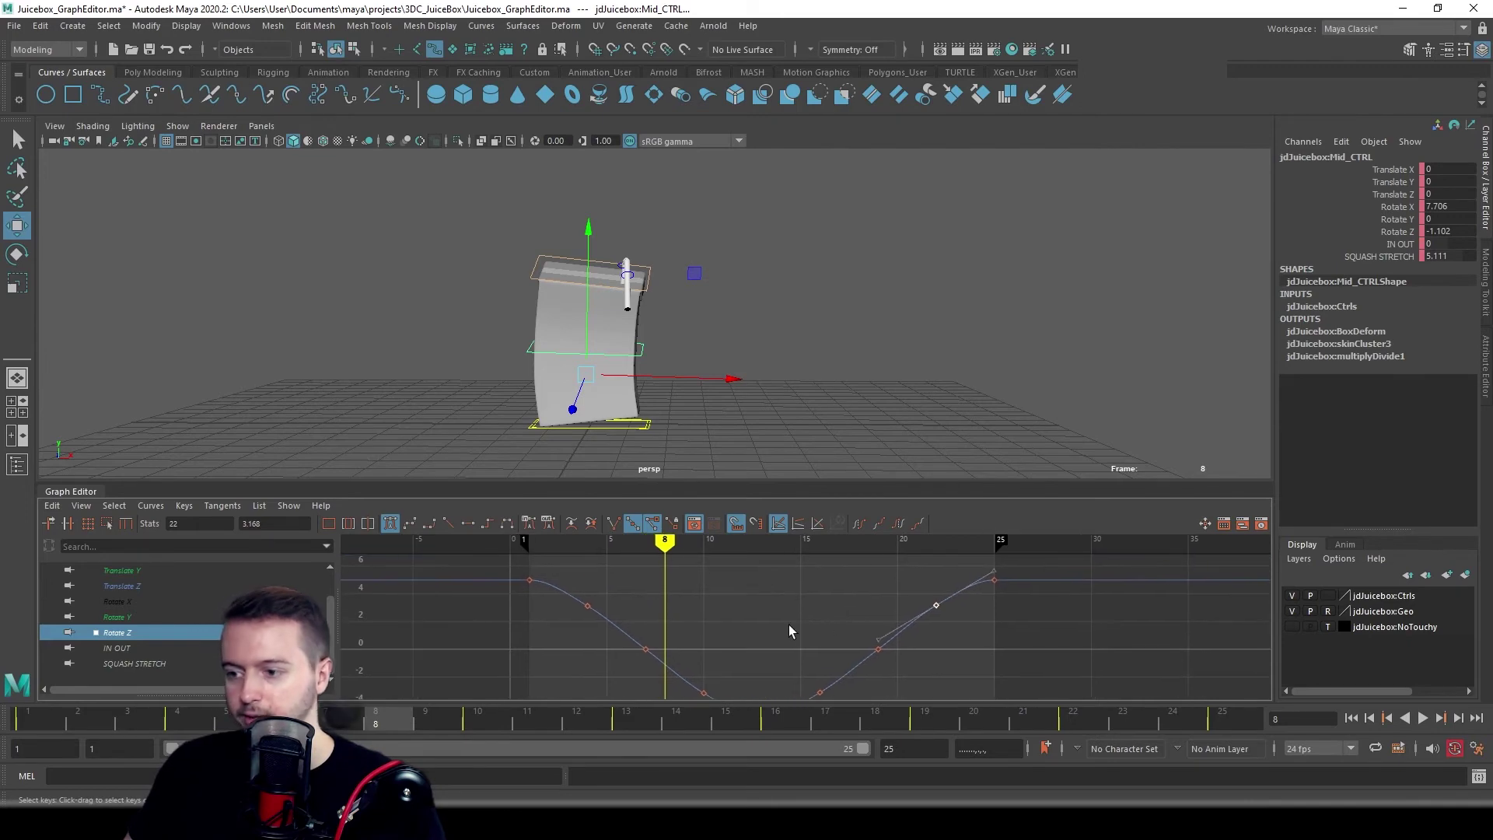
{"action": "left_click", "coordinate": [789, 624]}
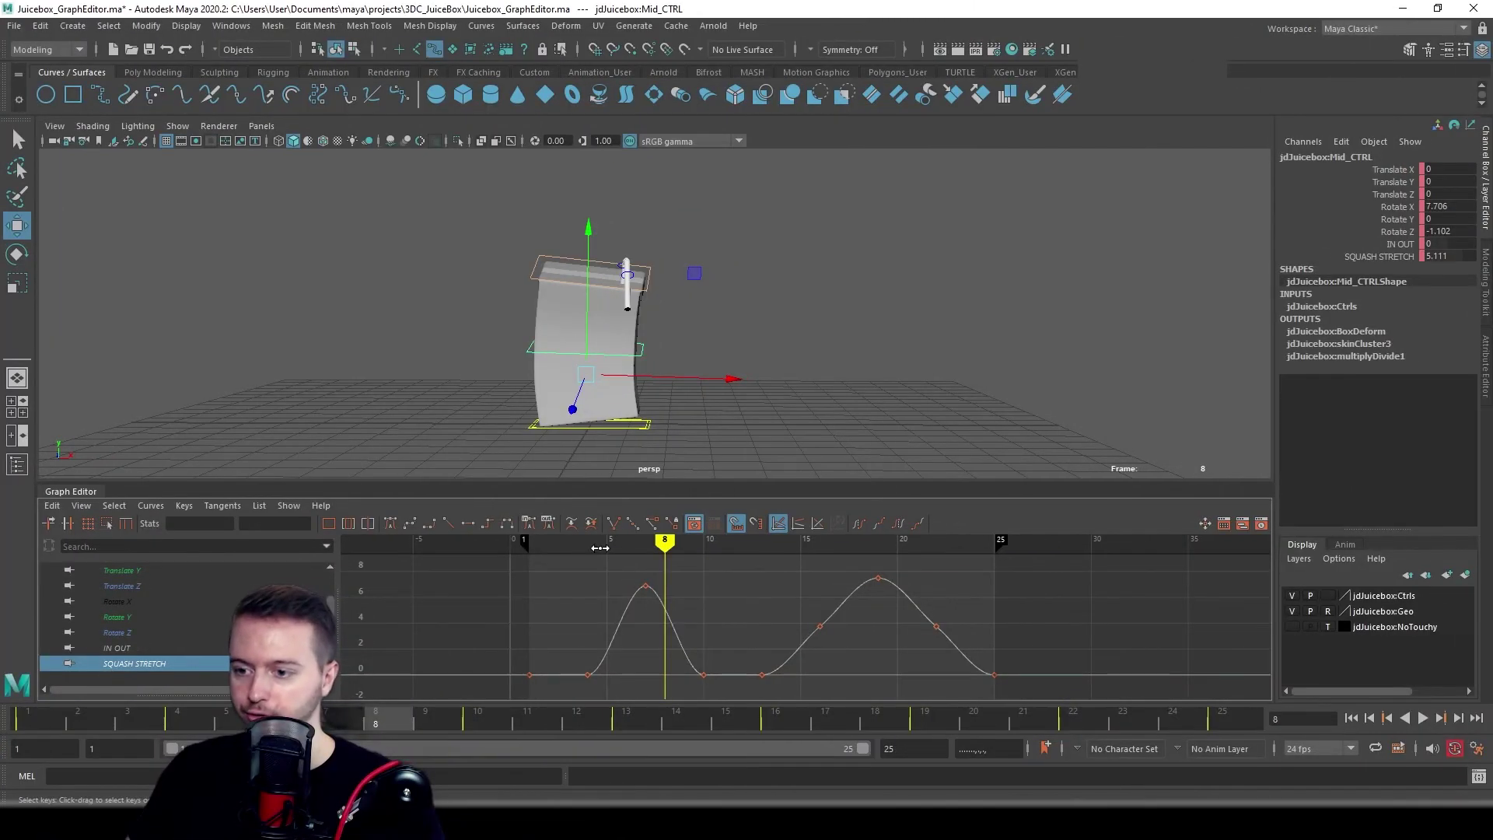
- Preview the squash, then lower the SQUASH STRETCH key at frame 16 to 0
{"action": "mouse_move", "coordinate": [600, 544]}
{"action": "left_mouse_down"}
{"action": "mouse_move", "coordinate": [548, 545]}
{"action": "mouse_move", "coordinate": [563, 545]}
{"action": "left_mouse_up"}
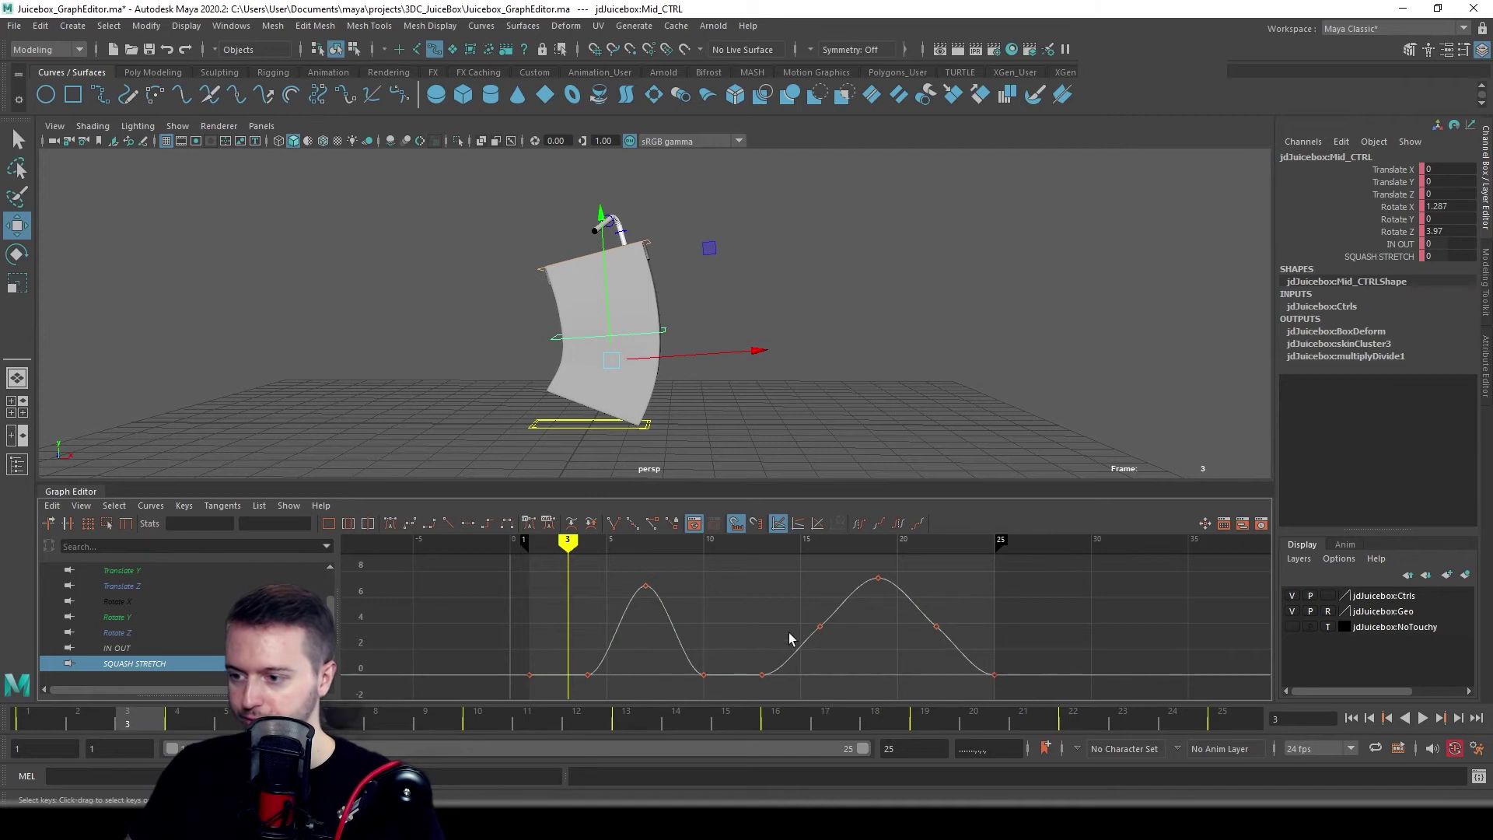
{"action": "mouse_move", "coordinate": [577, 546]}
{"action": "left_mouse_down"}
{"action": "mouse_move", "coordinate": [527, 546]}
{"action": "mouse_move", "coordinate": [813, 571]}
{"action": "left_mouse_up"}
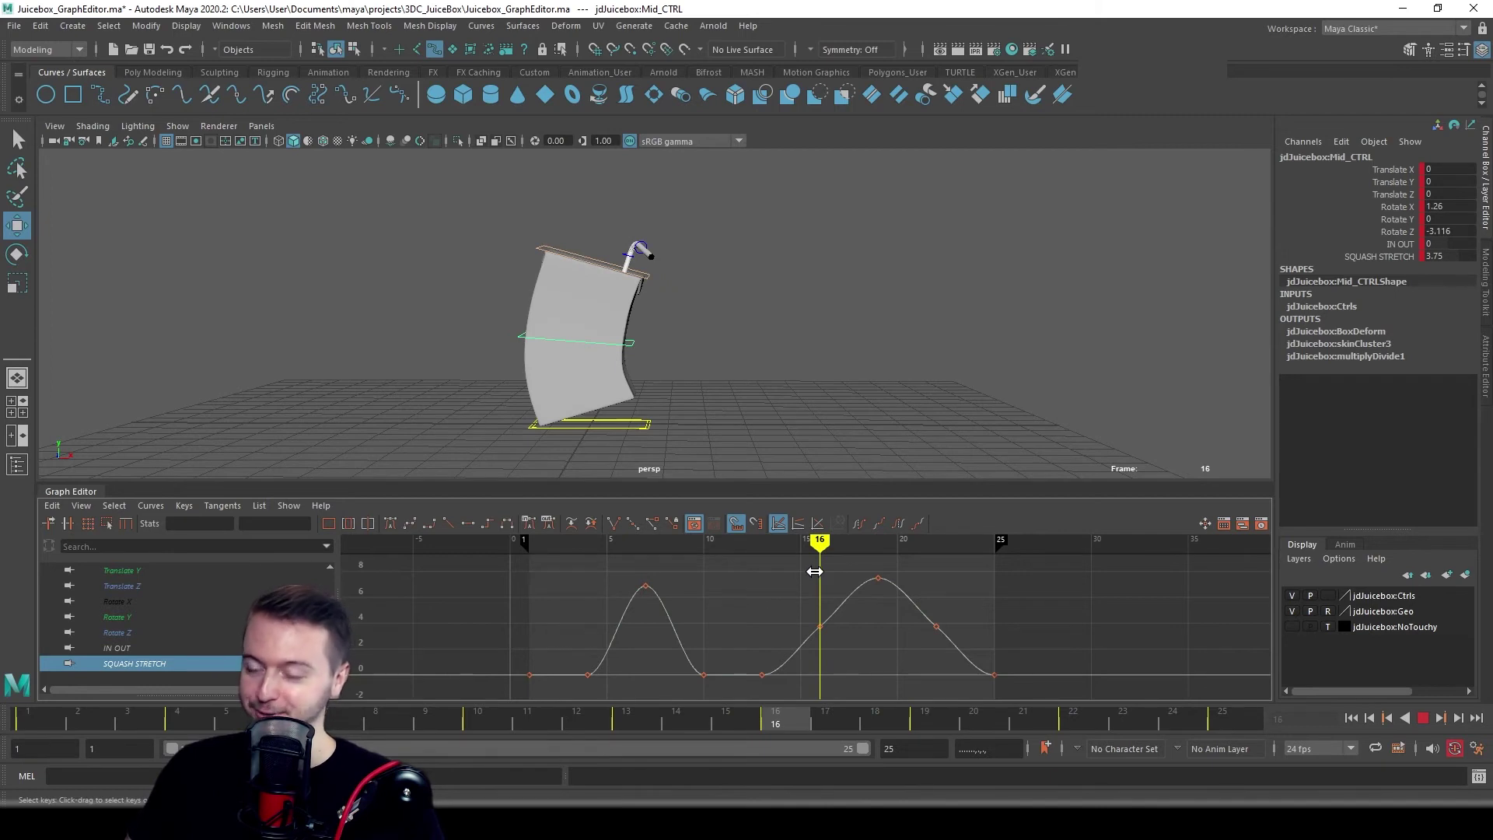
{"action": "left_click_drag", "start_coordinate": [822, 572], "coordinate": [819, 583]}
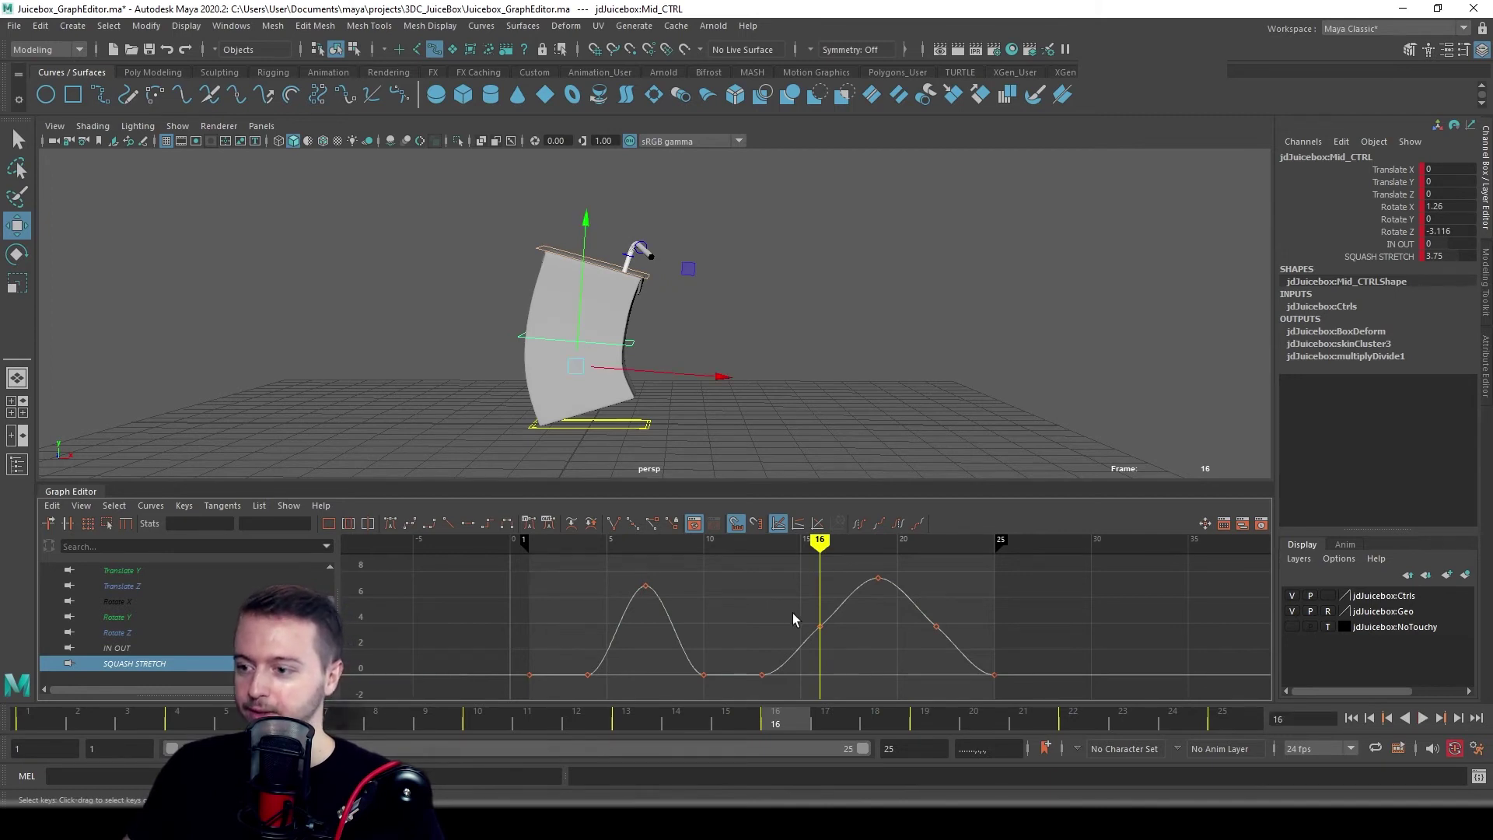
{"action": "left_click_drag", "start_coordinate": [868, 653], "coordinate": [871, 655]}
{"action": "middle_click_drag", "start_coordinate": [807, 626], "coordinate": [791, 639], "text": "shift"}
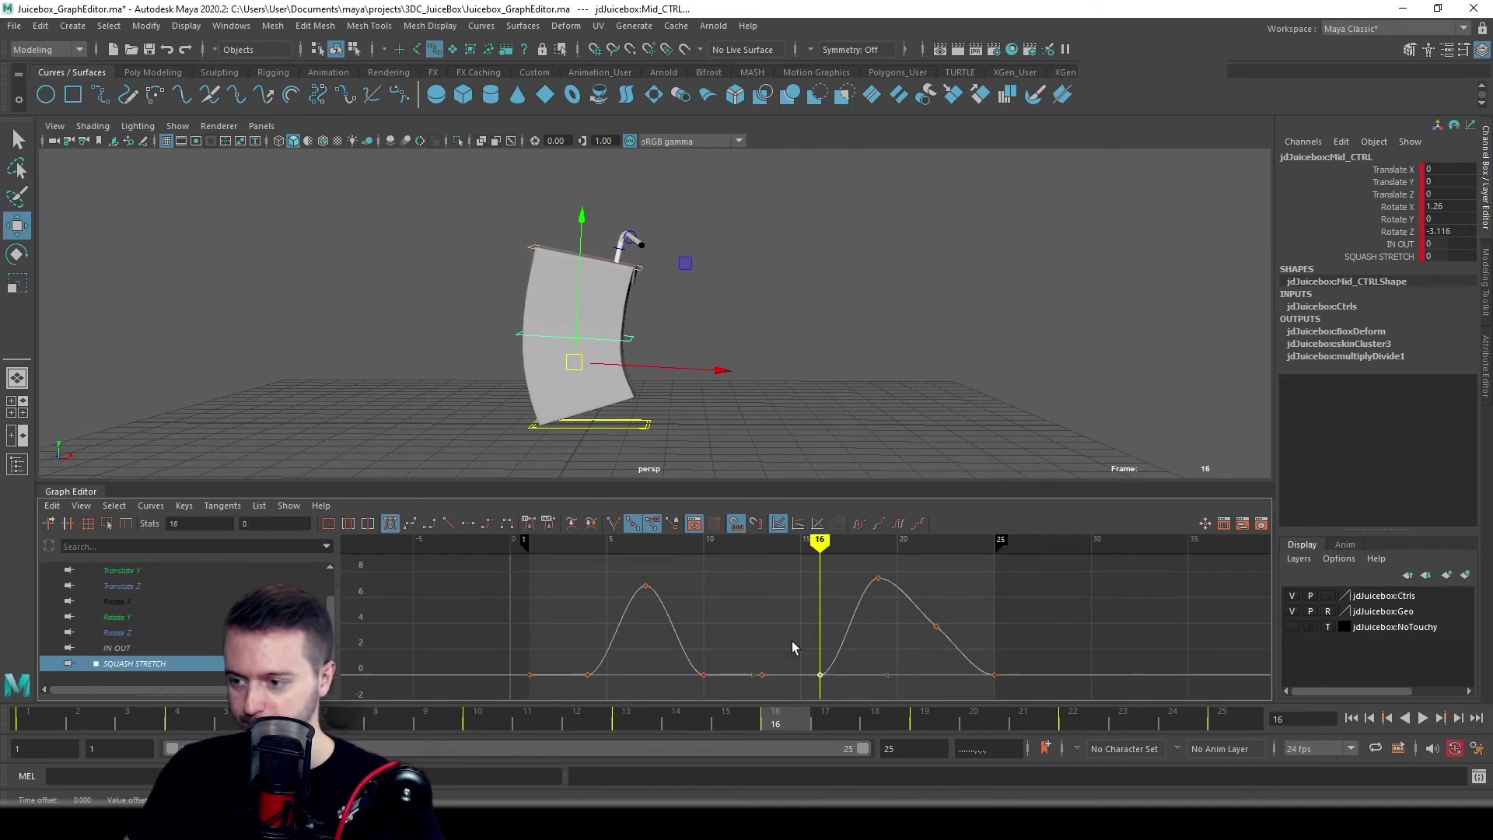
- Lower the frame 22 key to 0, review playback and undo the frame 19 peak tweak
{"action": "mouse_move", "coordinate": [819, 549]}
{"action": "left_mouse_down"}
{"action": "mouse_move", "coordinate": [684, 544]}
{"action": "mouse_move", "coordinate": [935, 546]}
{"action": "left_mouse_up"}
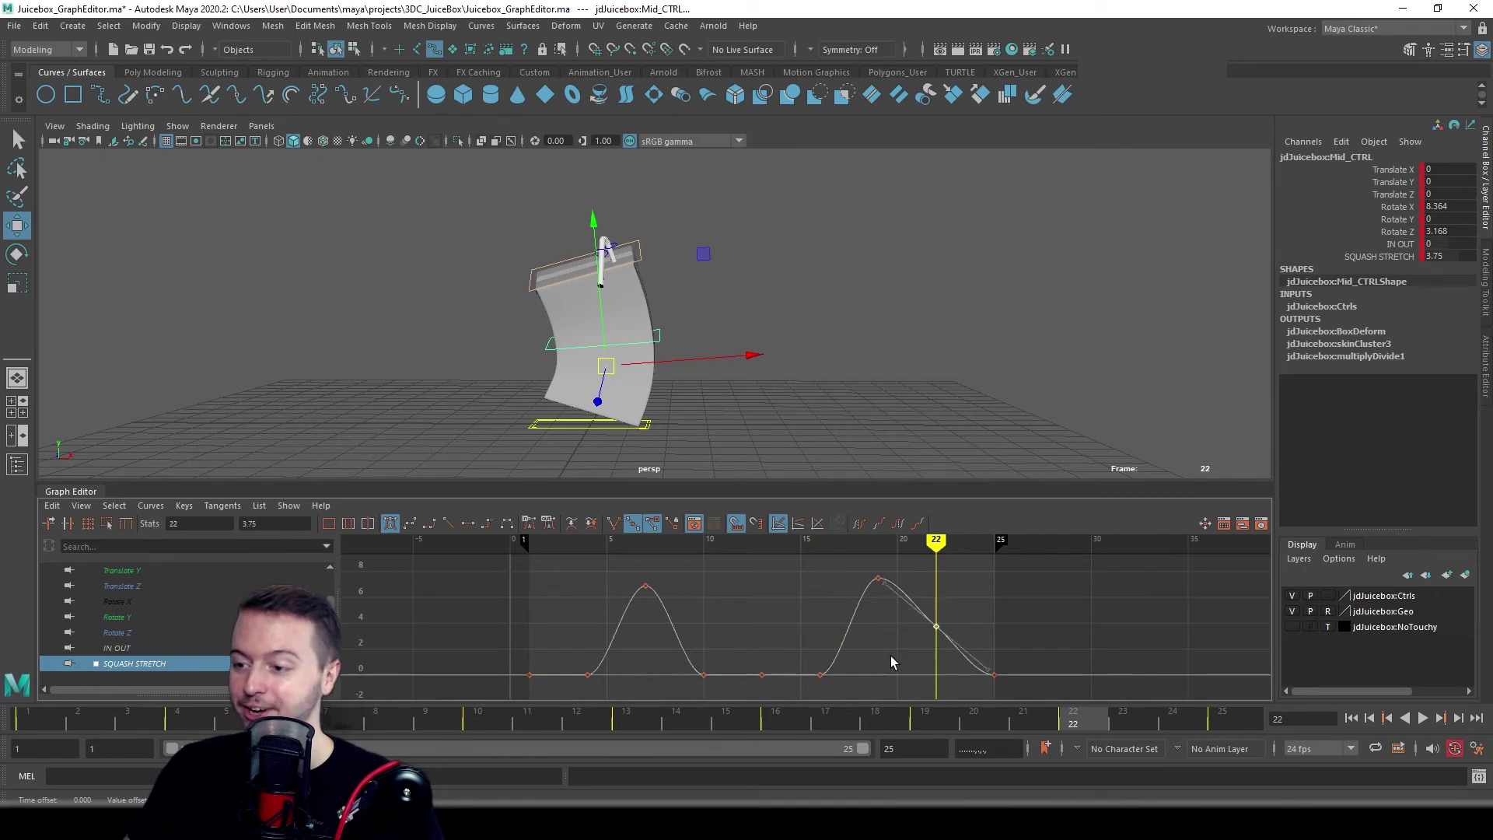
{"action": "middle_click_drag", "start_coordinate": [982, 599], "coordinate": [979, 644], "text": "shift"}
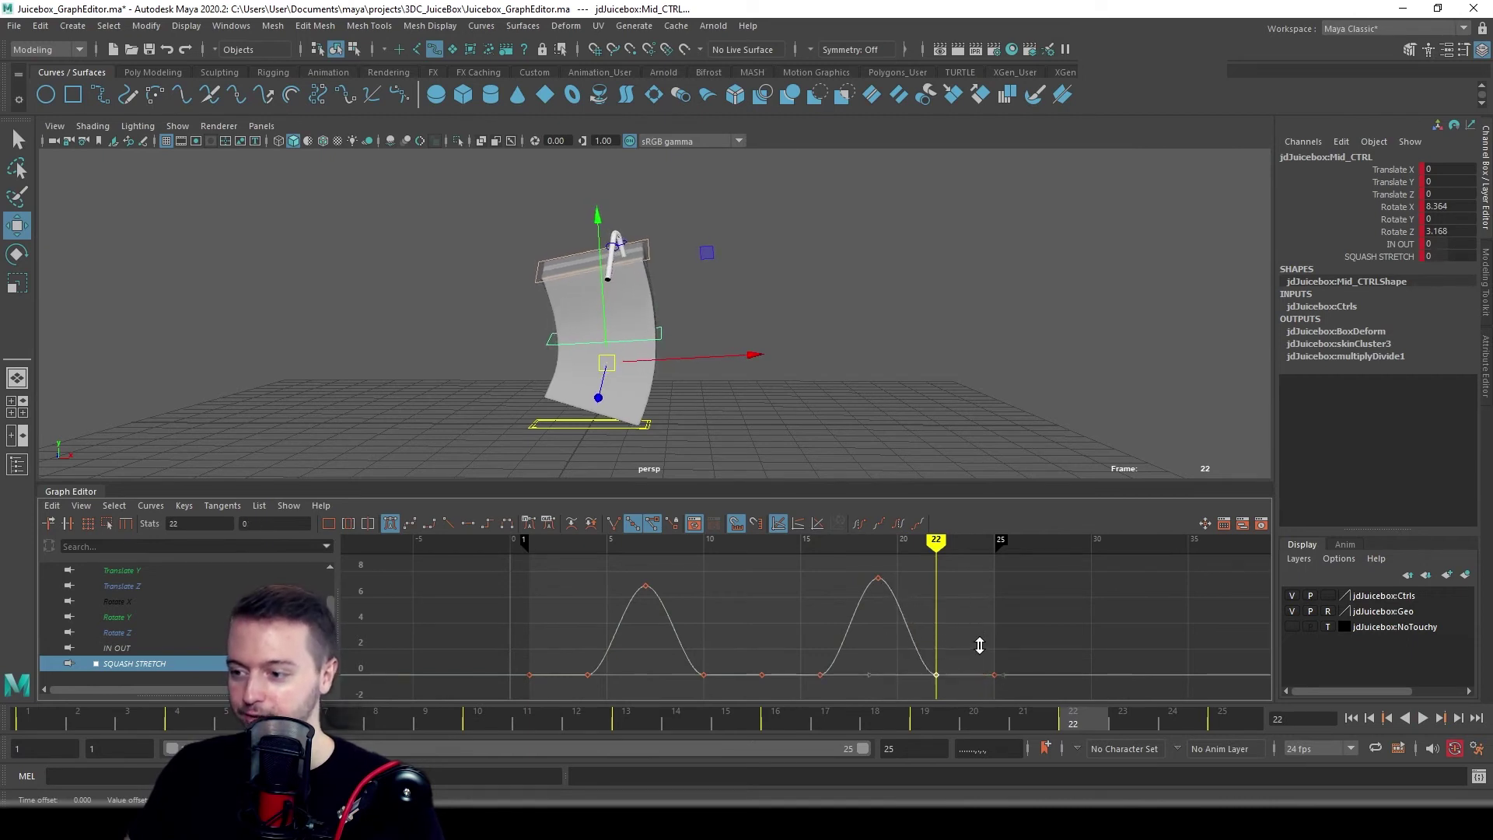
{"action": "mouse_move", "coordinate": [530, 558]}
{"action": "left_mouse_down"}
{"action": "mouse_move", "coordinate": [946, 572]}
{"action": "mouse_move", "coordinate": [656, 583]}
{"action": "mouse_move", "coordinate": [873, 589]}
{"action": "left_mouse_up"}
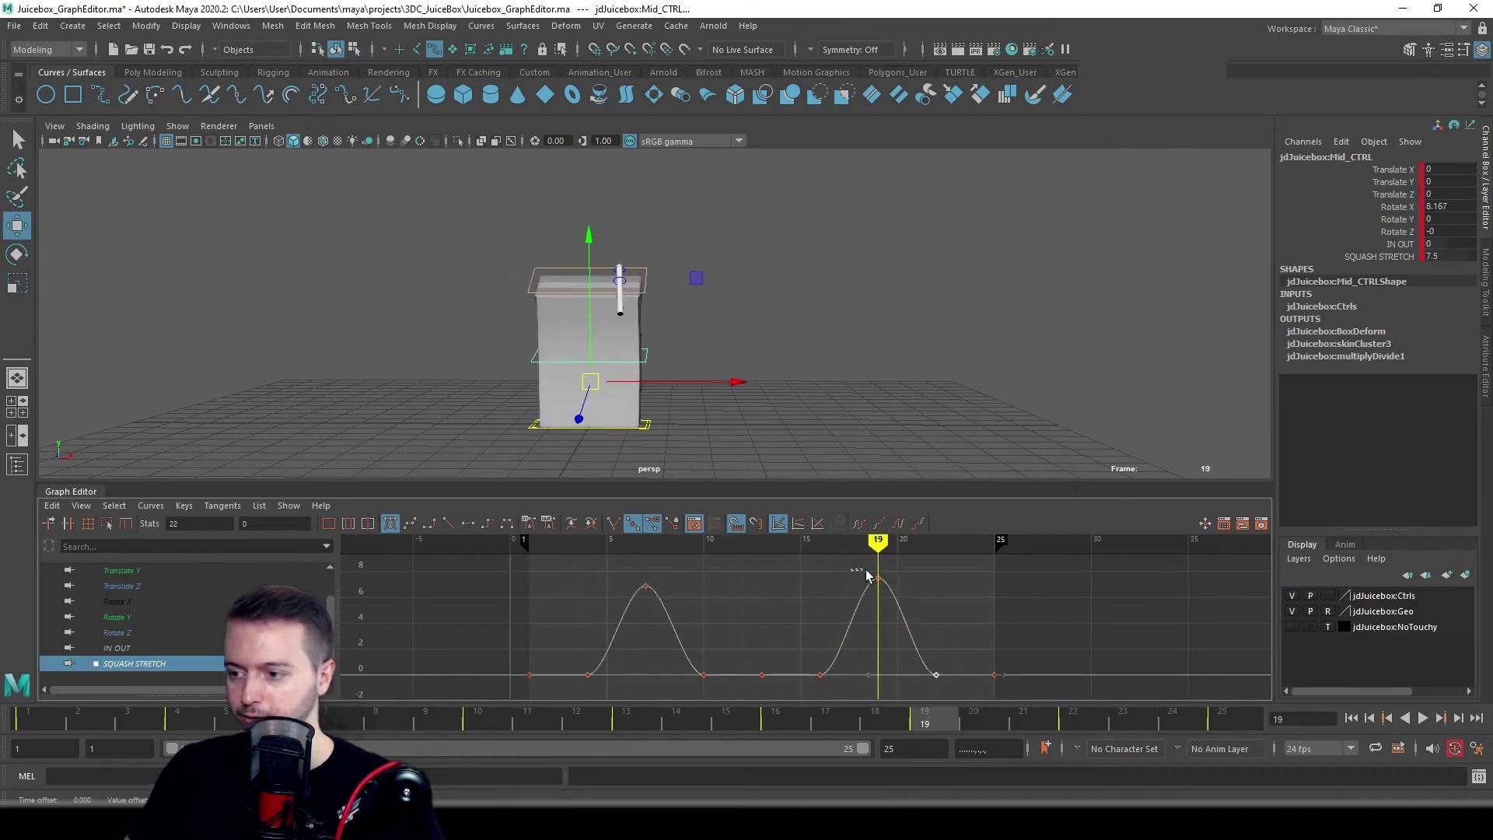
{"action": "middle_click_drag", "start_coordinate": [754, 578], "coordinate": [754, 582]}
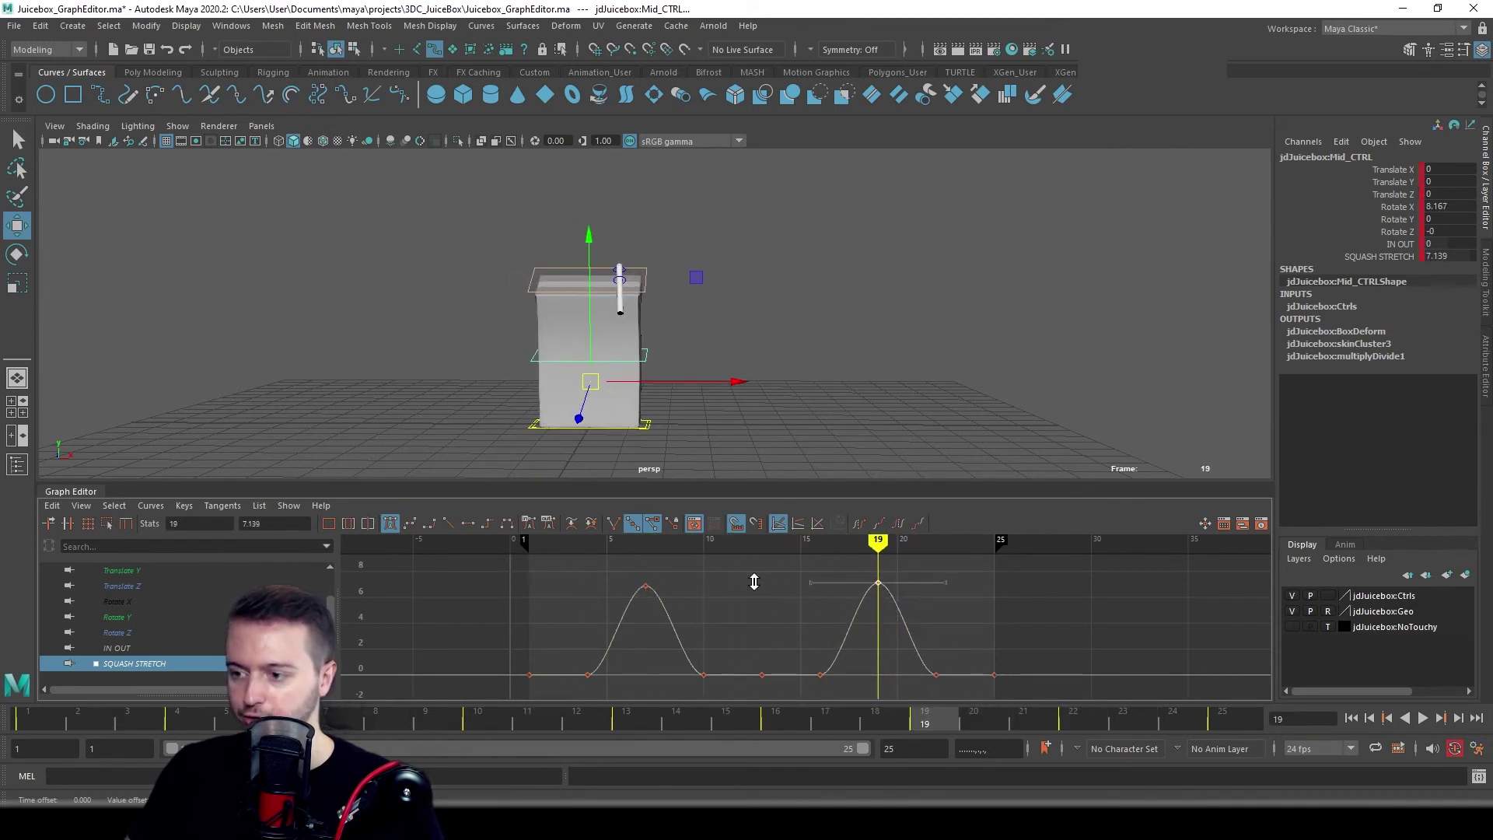
{"action": "key", "text": "ctrl+z"}
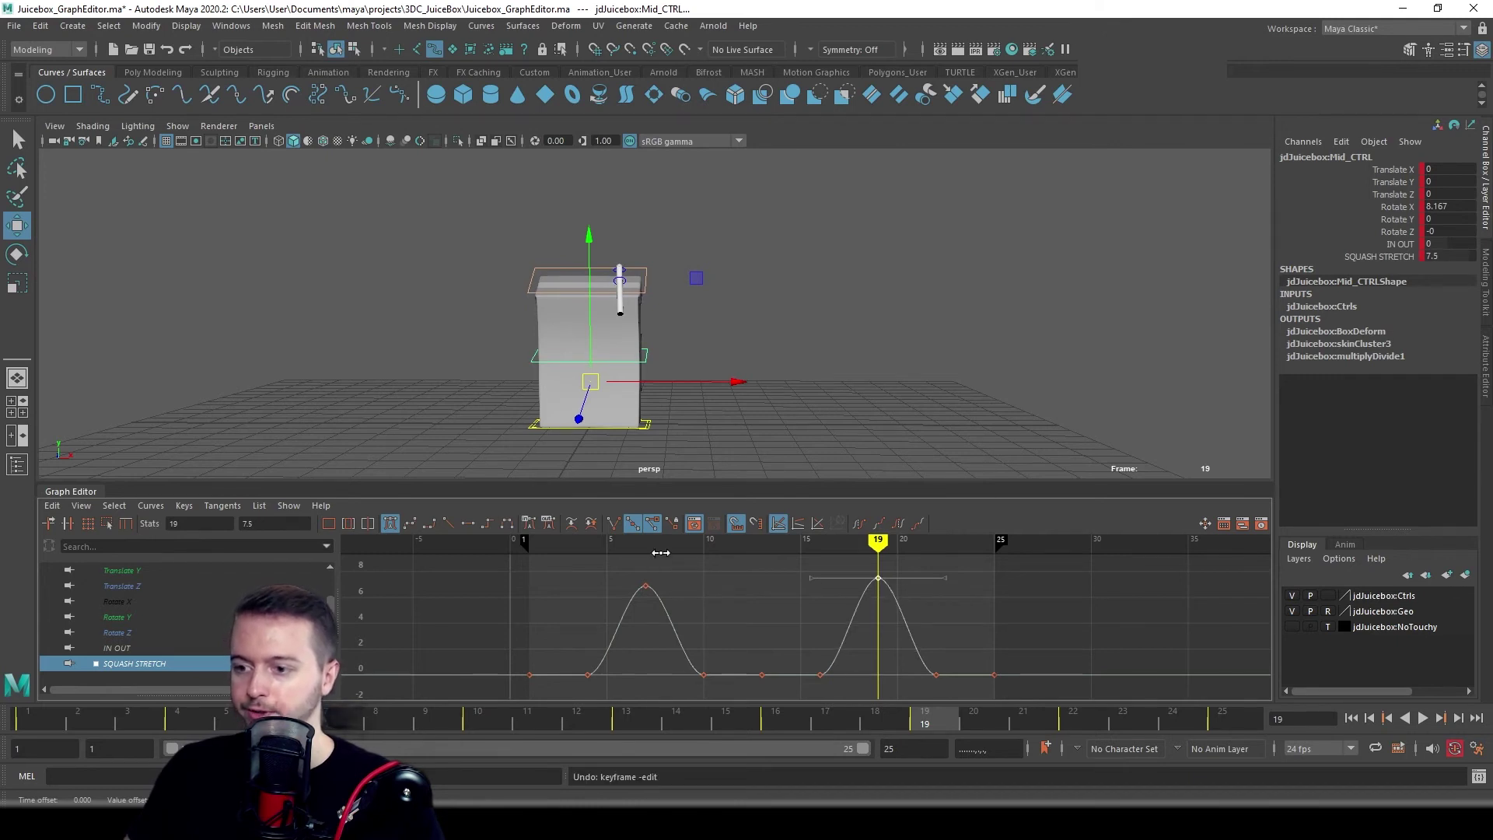
{"action": "left_click_drag", "start_coordinate": [660, 548], "coordinate": [548, 542]}
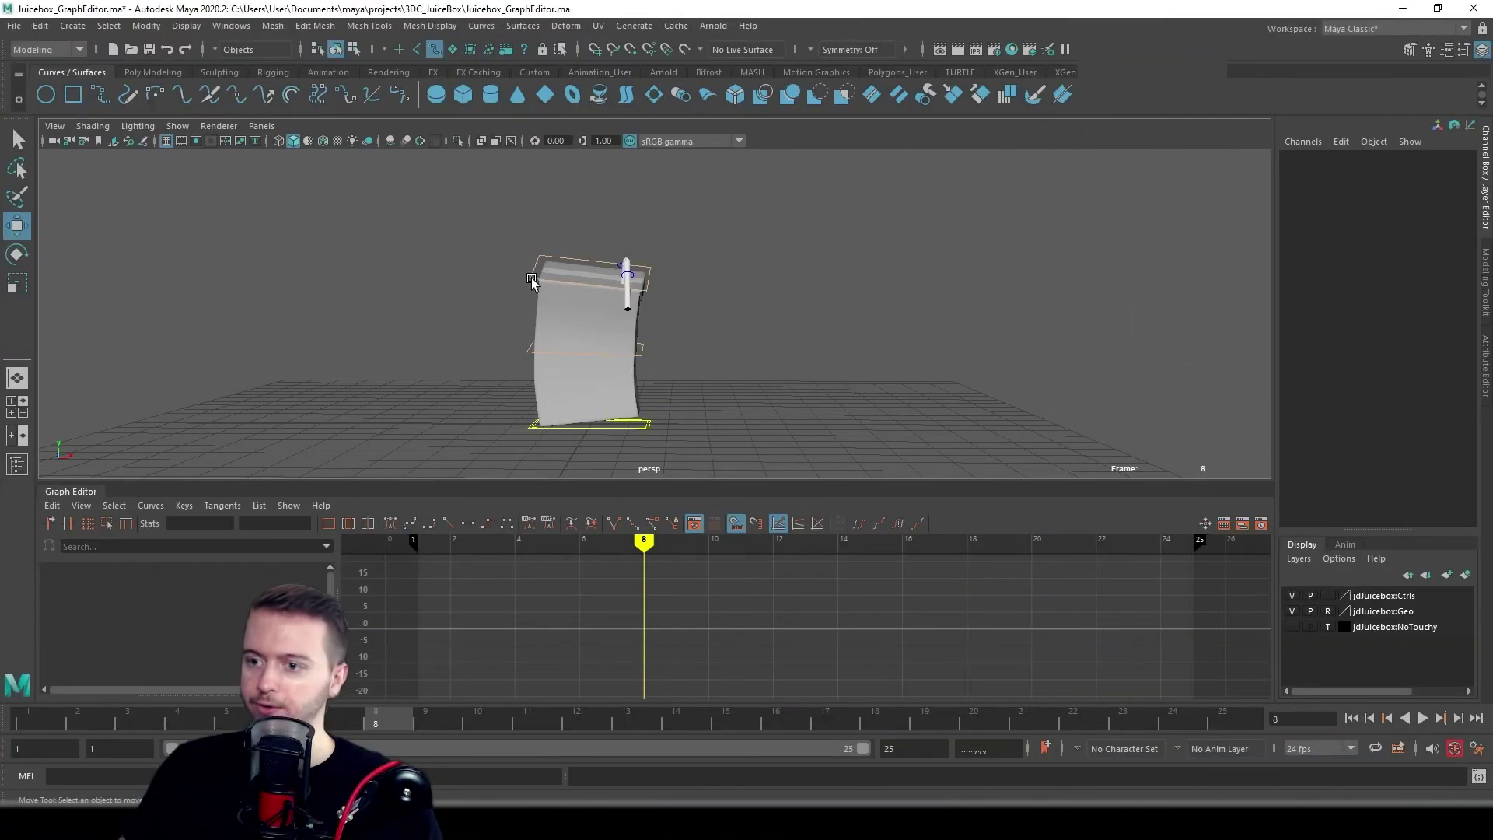
- Check Top_CTRL's translate channels, smooth its Rotate X tangents, and confirm Rotate Y and Z are flat
{"action": "left_click", "coordinate": [532, 277]}
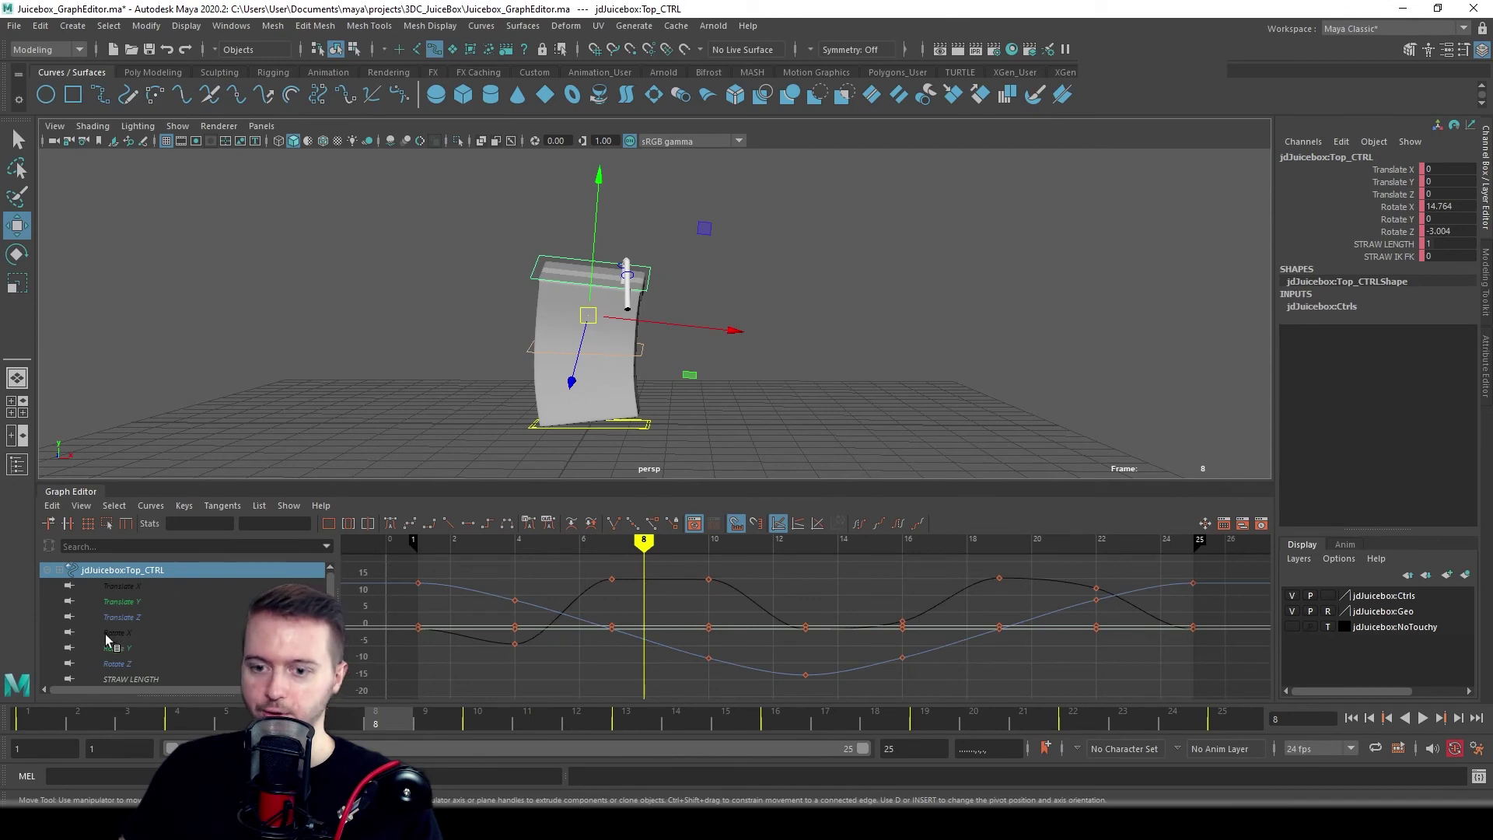
{"action": "left_click", "coordinate": [142, 585]}
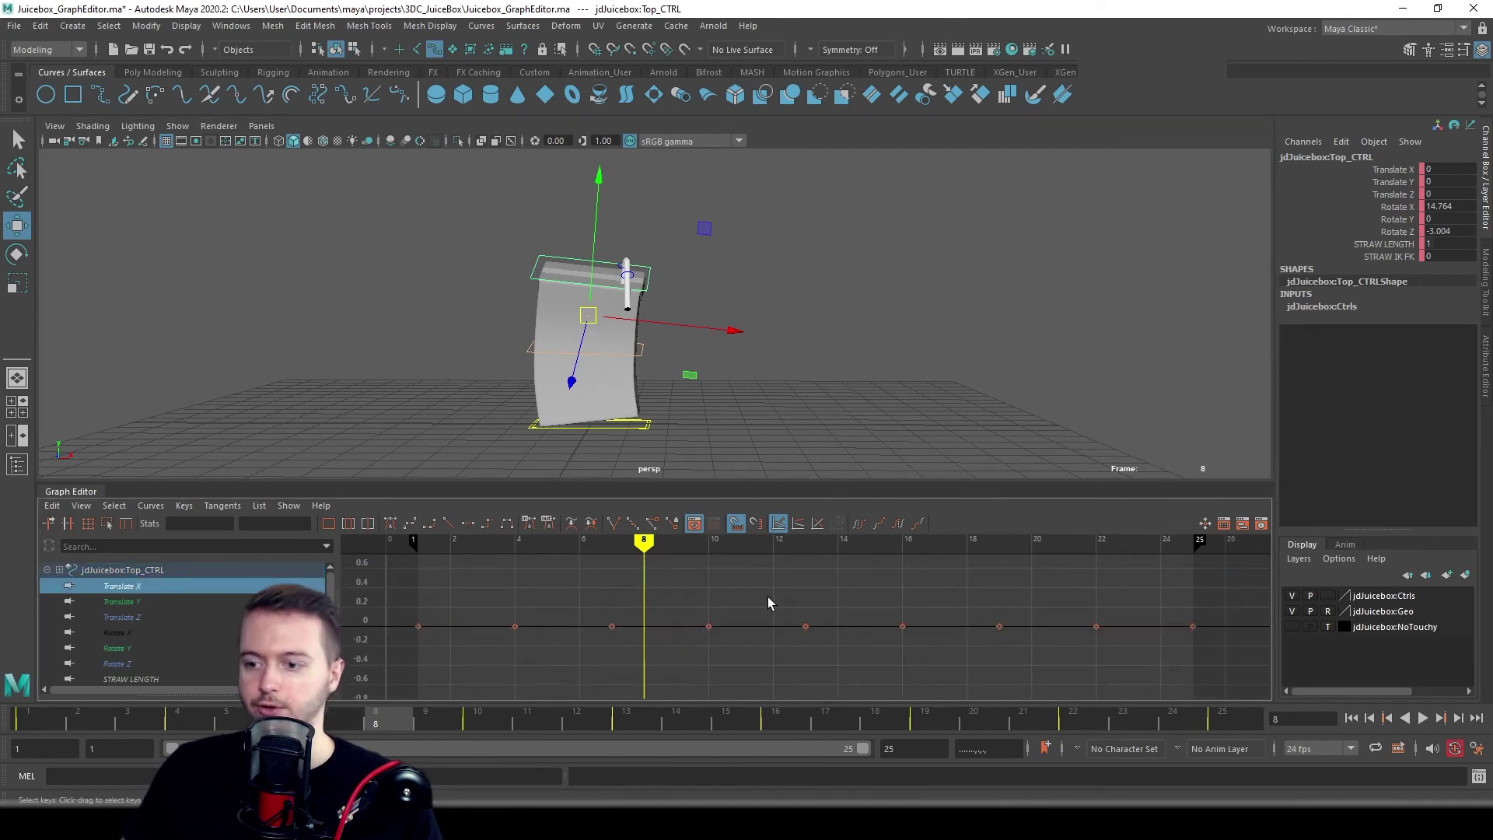
{"action": "left_click", "coordinate": [139, 602]}
{"action": "left_click", "coordinate": [137, 618]}
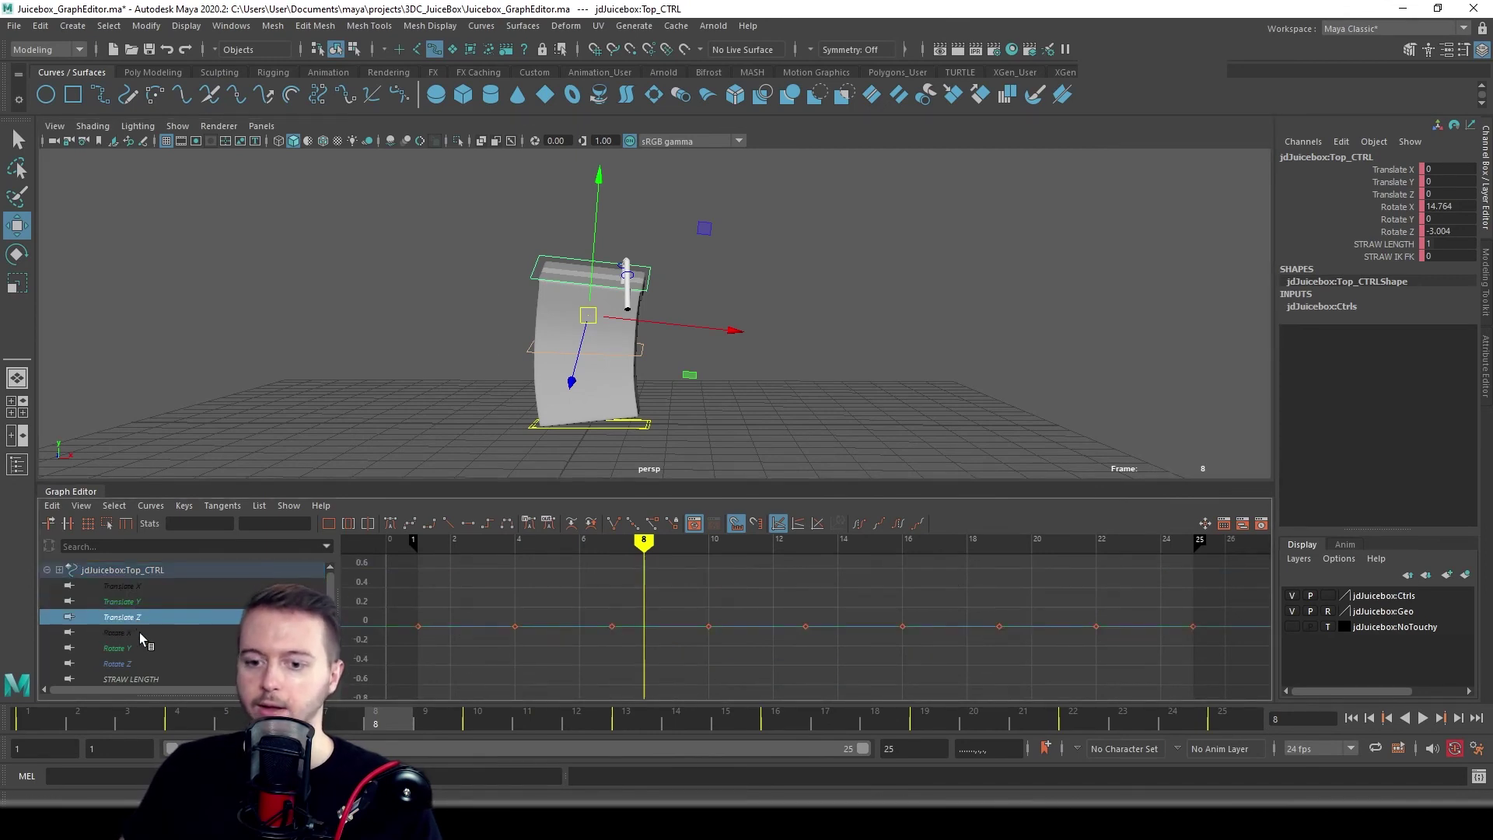
{"action": "left_click", "coordinate": [140, 633]}
{"action": "key", "text": "f"}
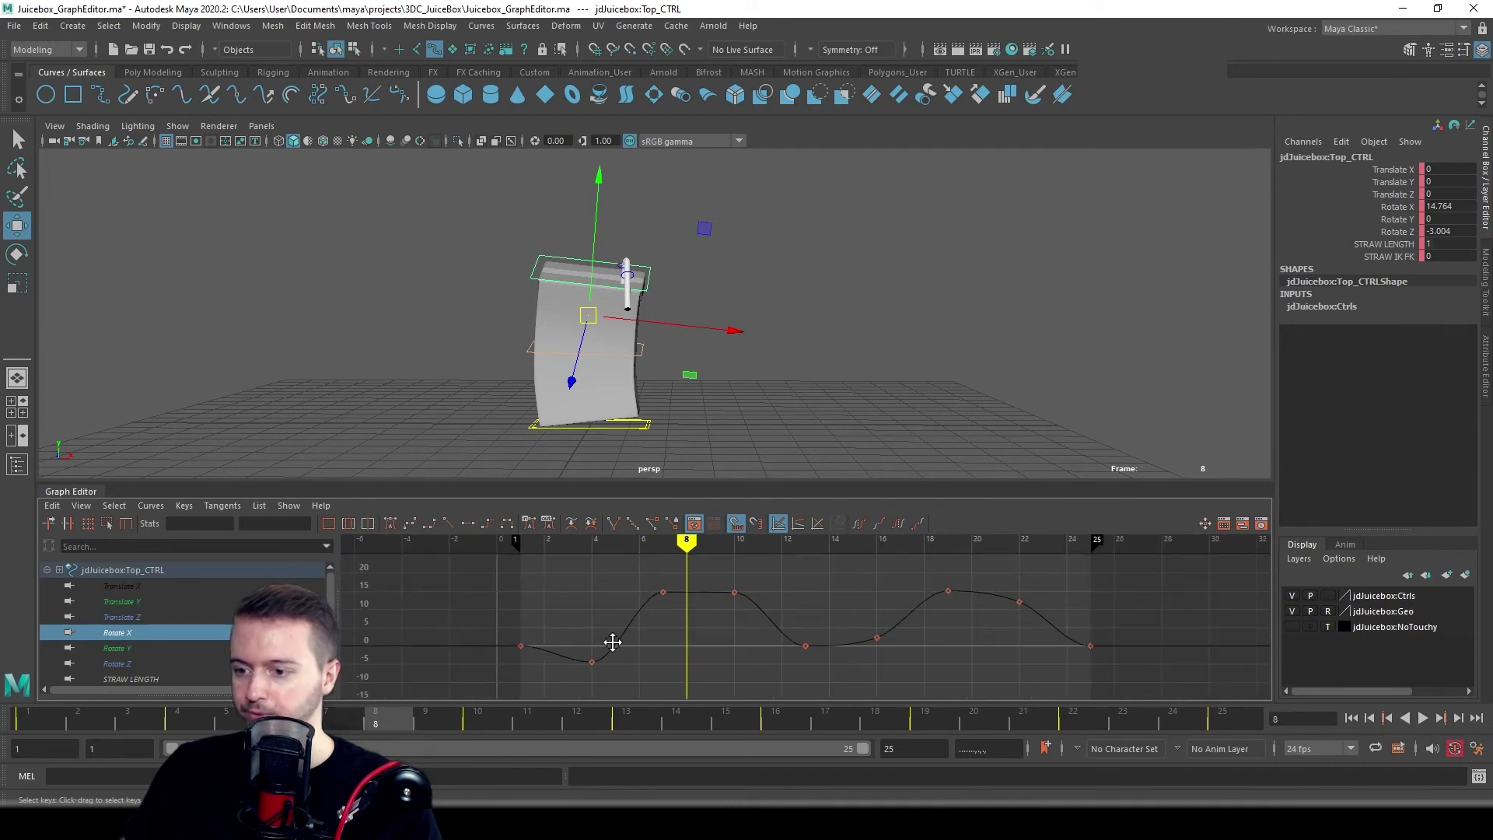
{"action": "middle_click_drag", "start_coordinate": [613, 642], "coordinate": [609, 630], "text": "alt"}
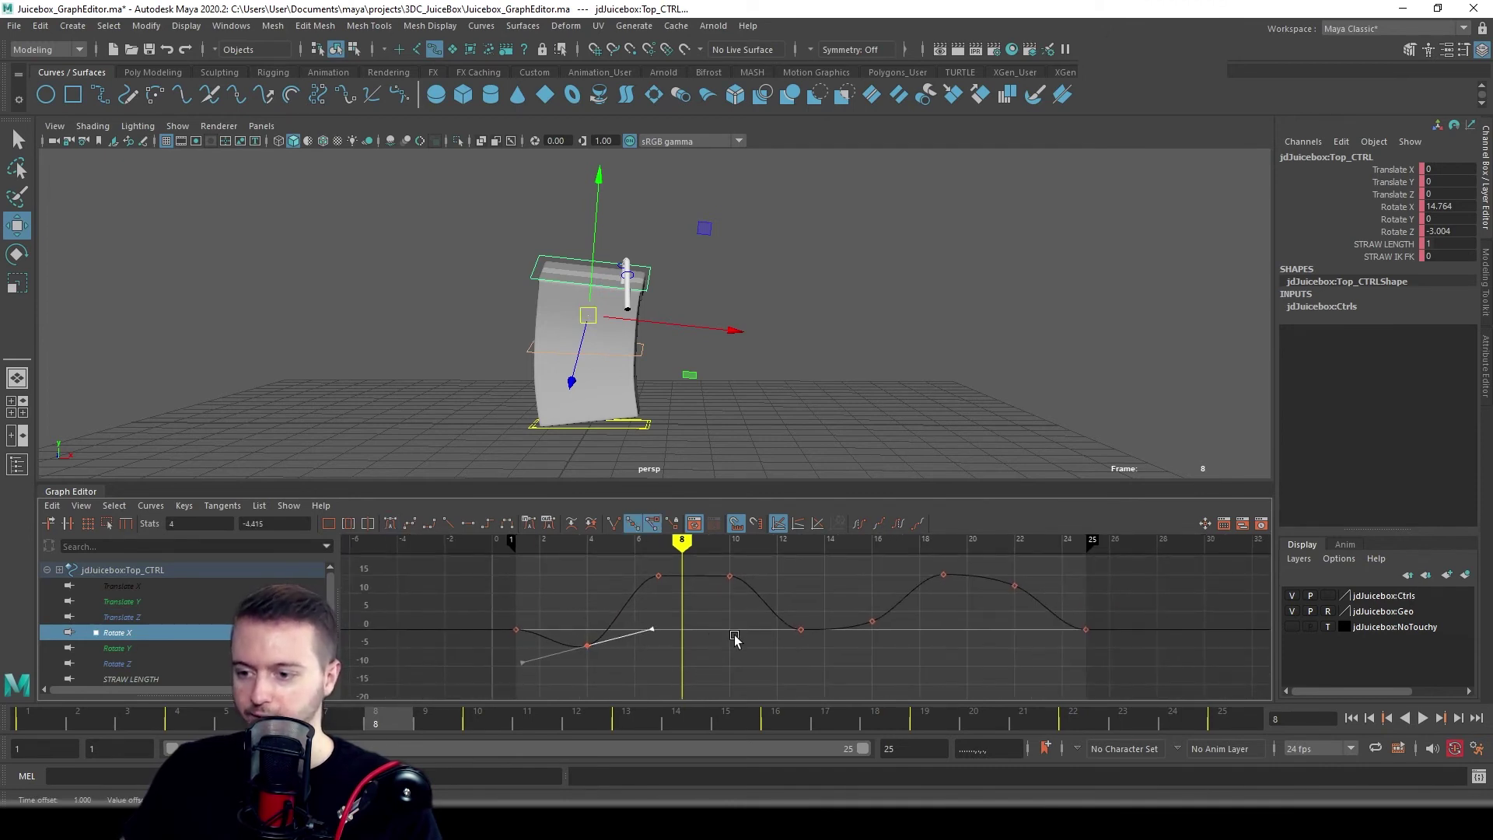
{"action": "middle_click_drag", "start_coordinate": [700, 602], "coordinate": [692, 647], "text": "alt"}
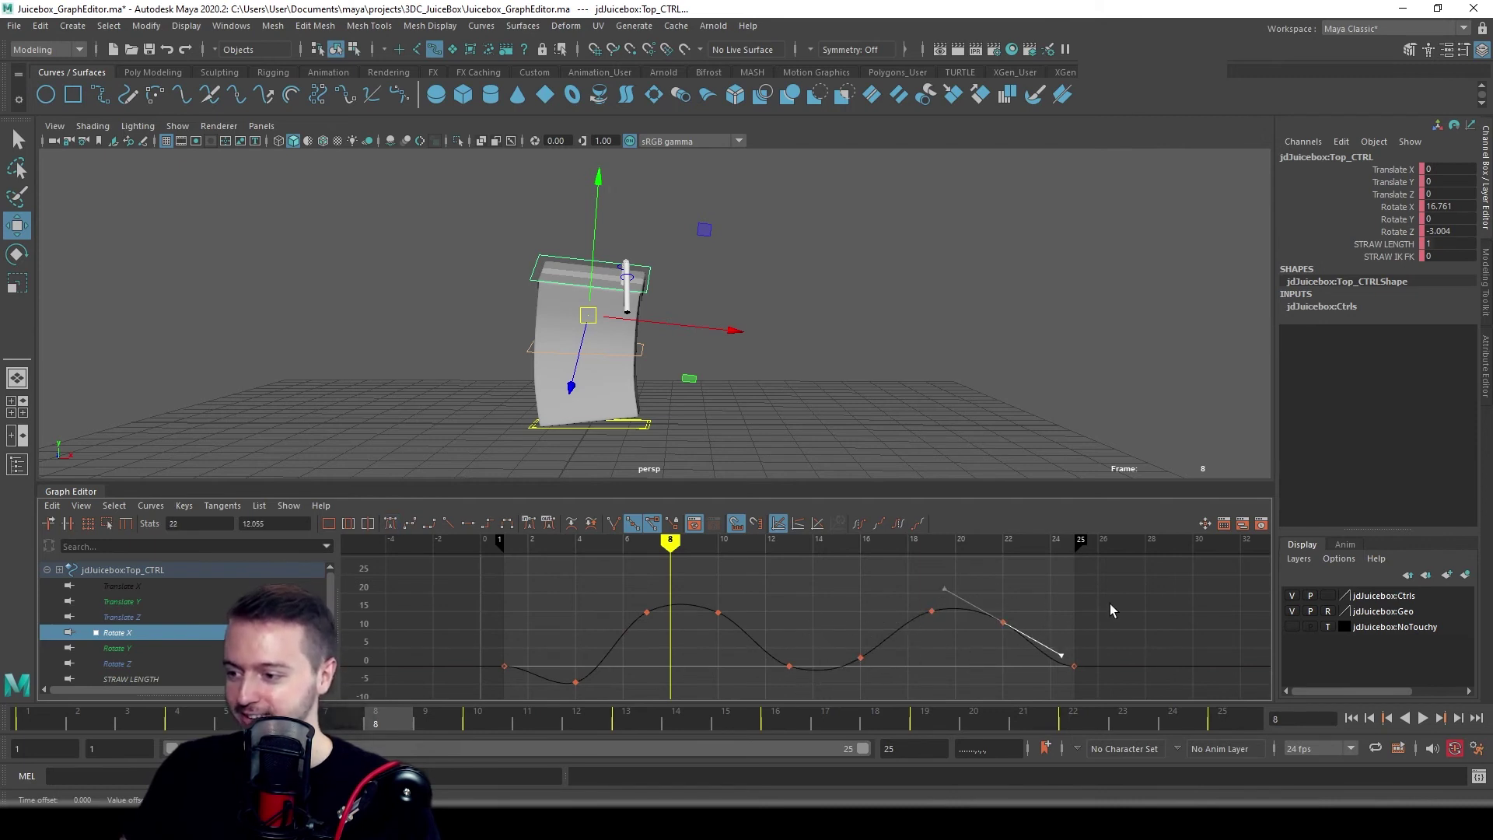
{"action": "left_click", "coordinate": [117, 648]}
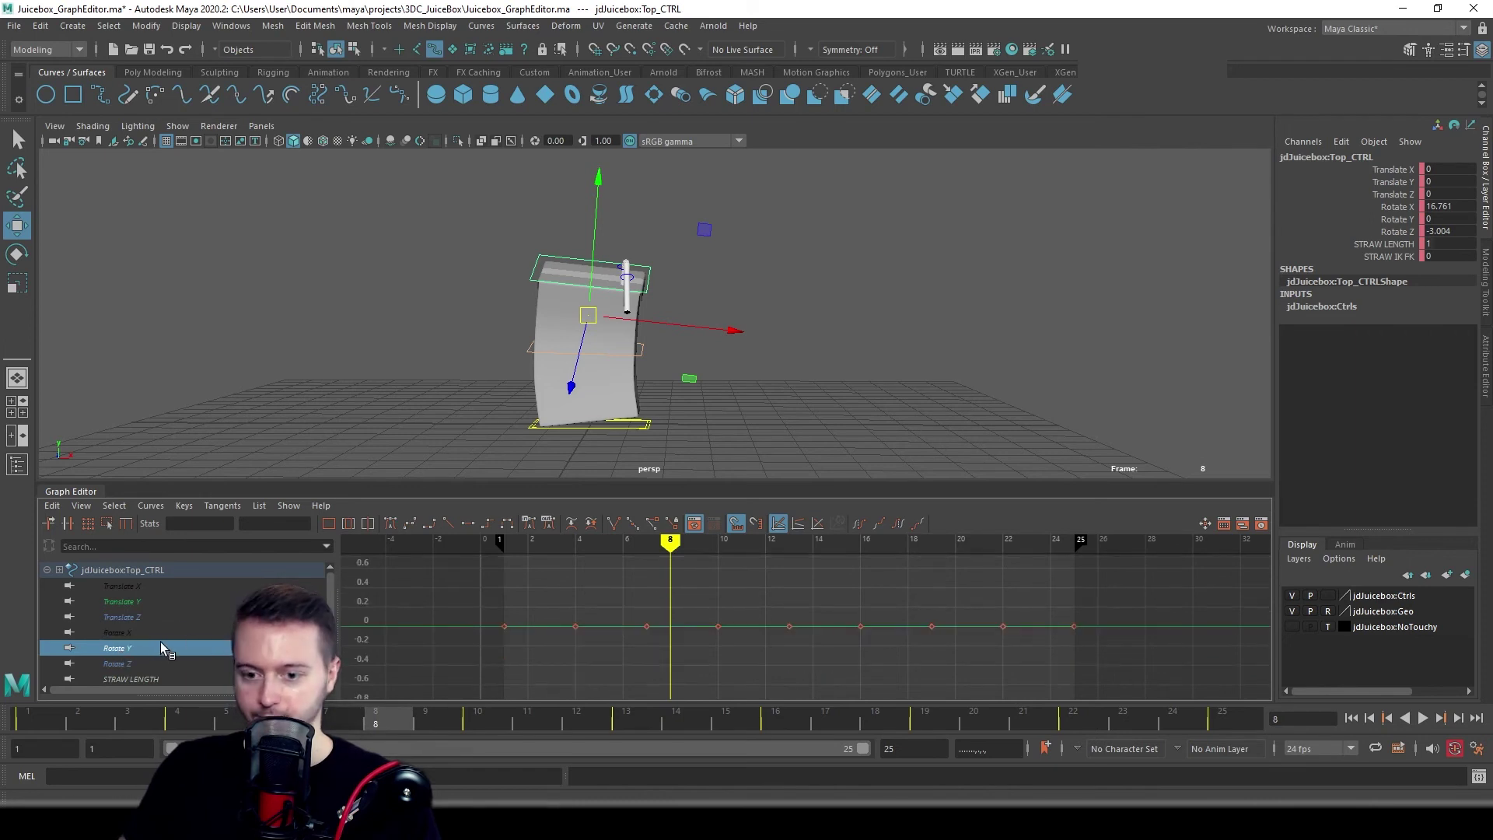
{"action": "left_click", "coordinate": [117, 663]}
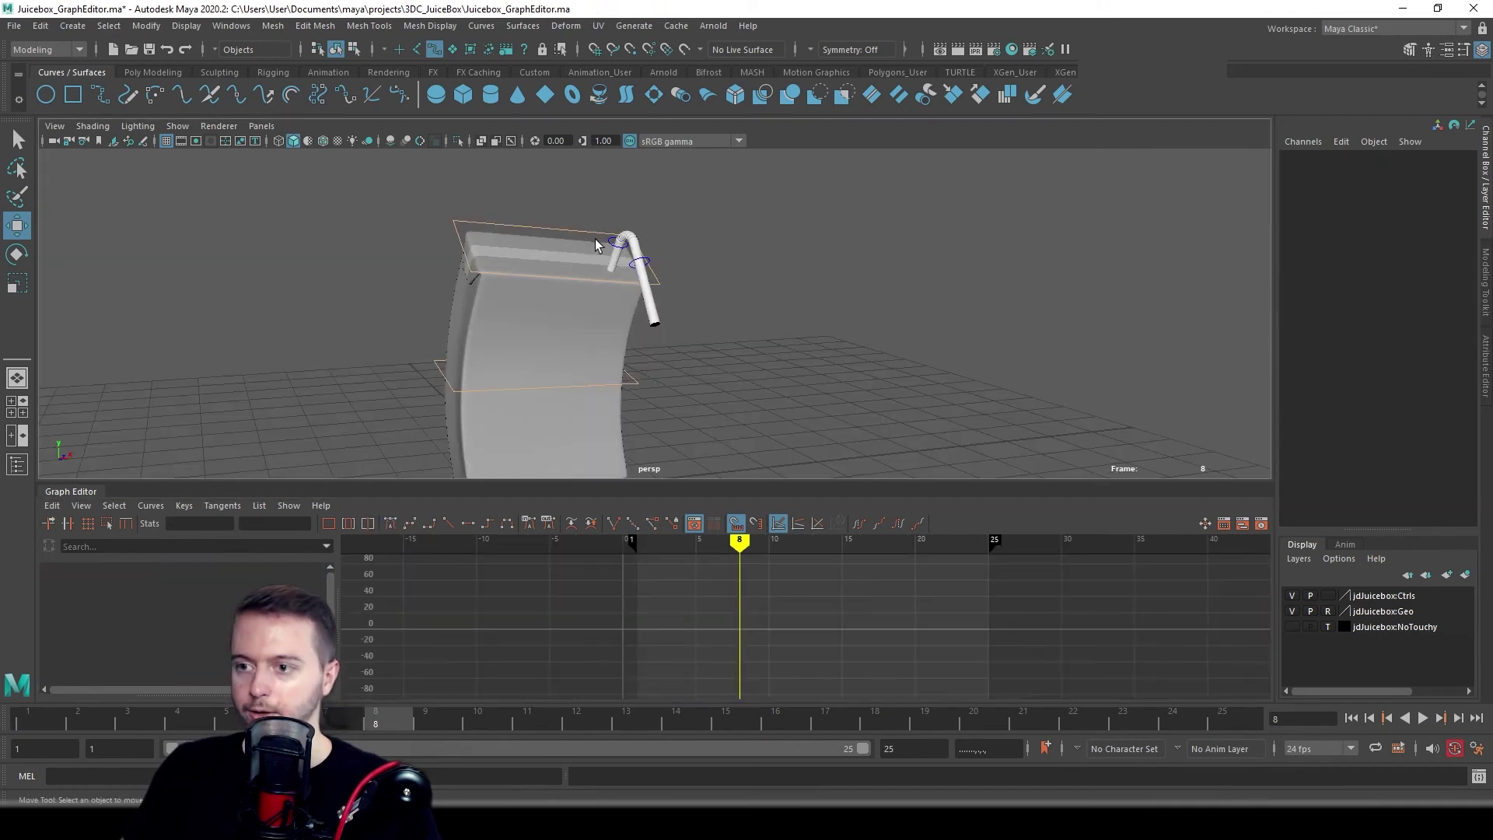
- Select the straw base control and inspect its curves, then clear the selection
{"action": "left_click", "coordinate": [618, 249]}
{"action": "key", "text": "f"}
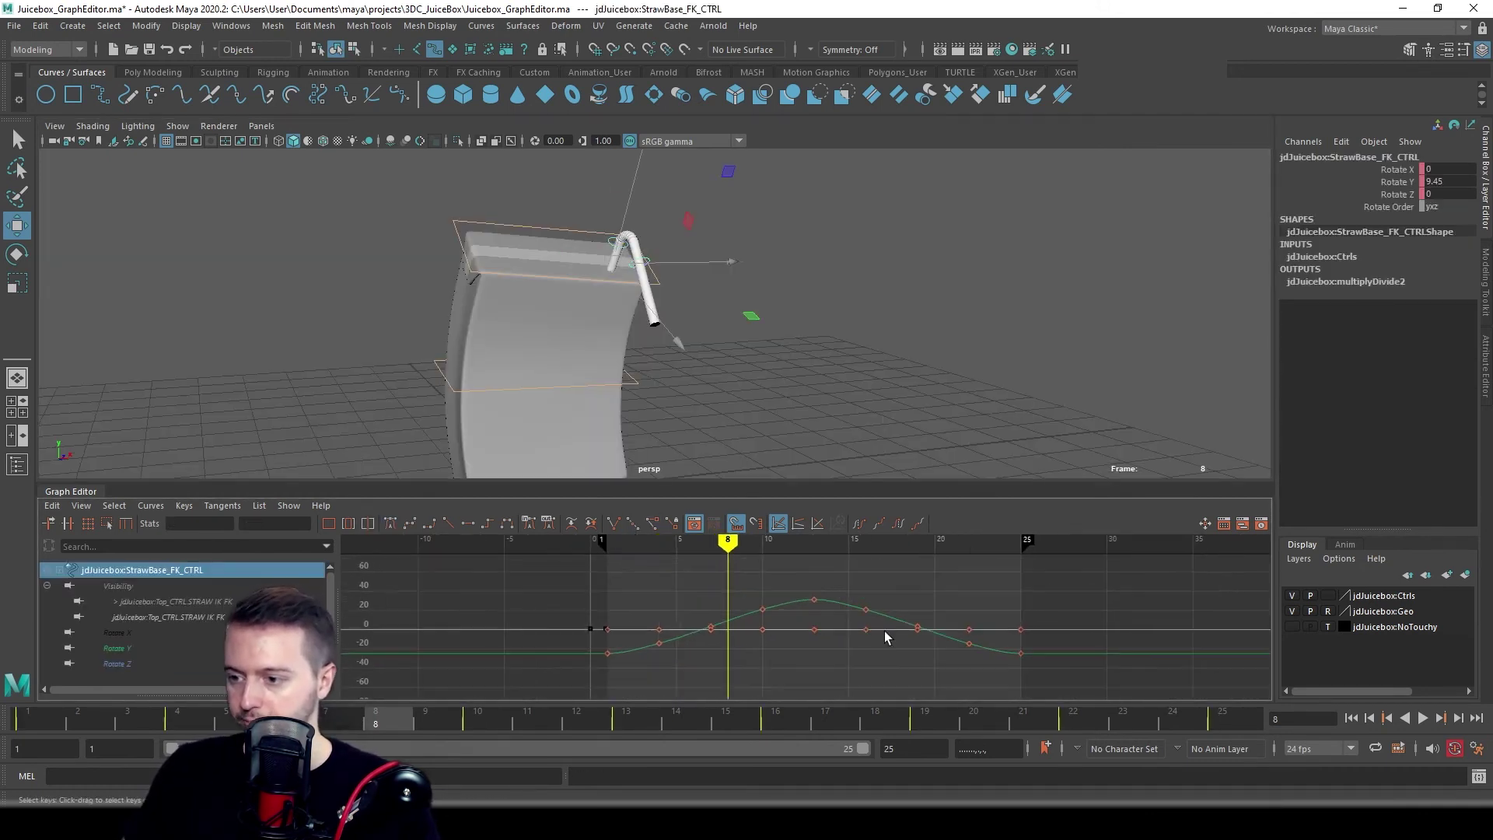
{"action": "right_click_drag", "start_coordinate": [884, 611], "coordinate": [886, 609], "text": "alt+shift"}
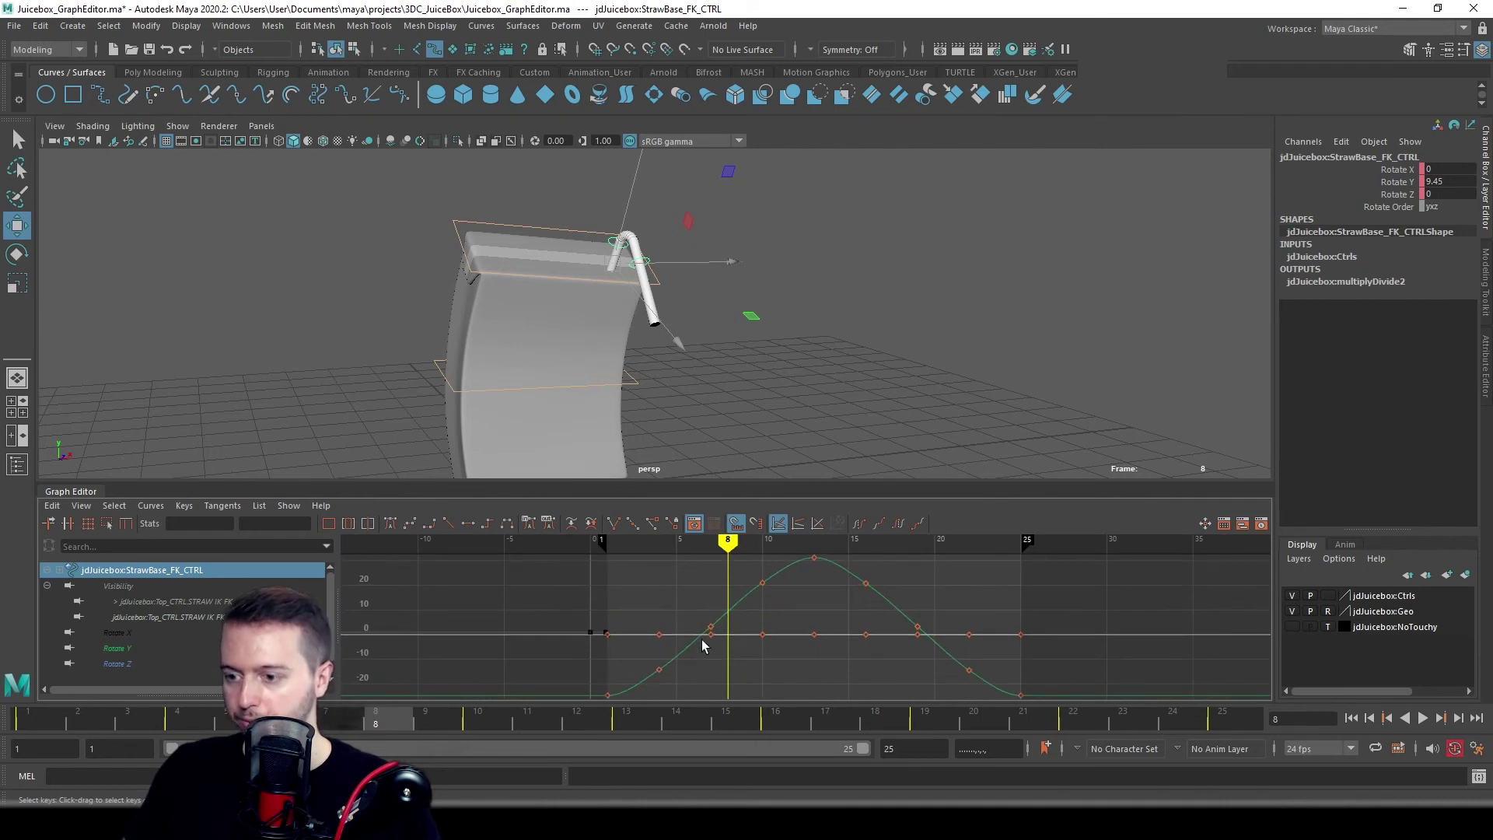
{"action": "left_click", "coordinate": [866, 314]}
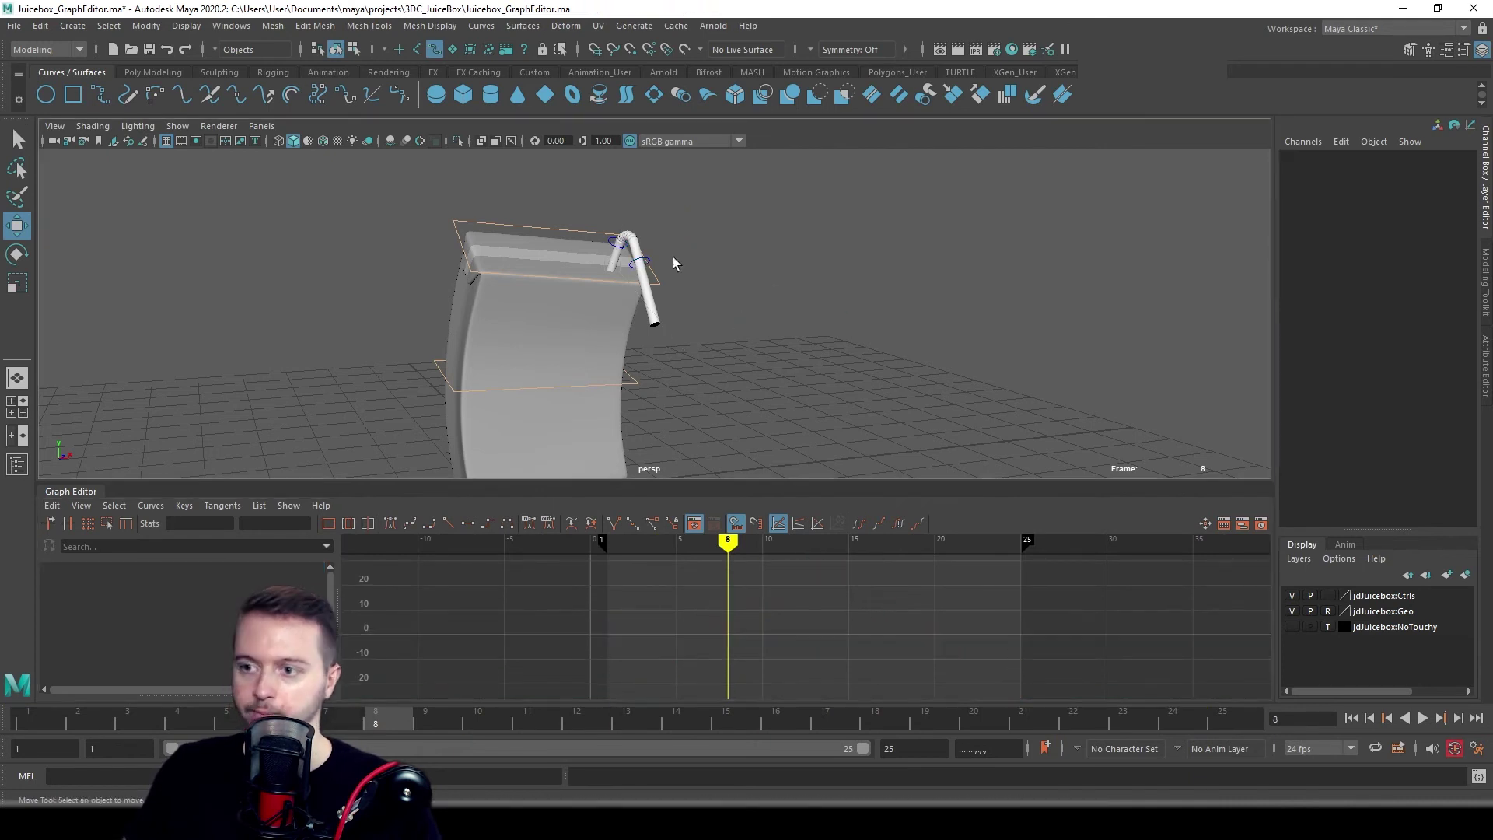
- Smooth the StrawTip_FK_CTRL Rotate X tangents near frames 16–22, then check Rotate Y and Z
{"action": "left_click", "coordinate": [637, 265]}
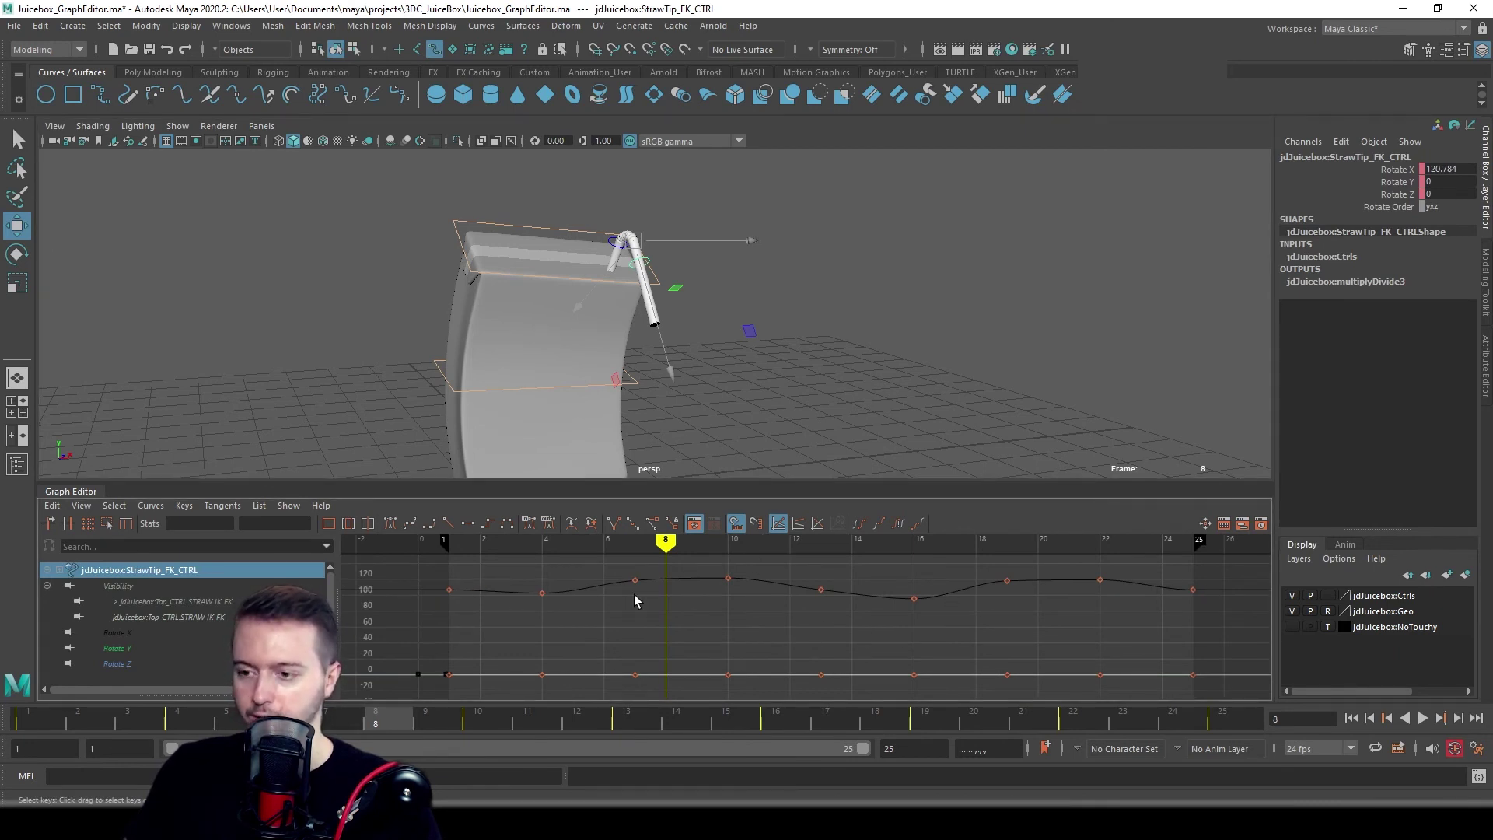
{"action": "left_click", "coordinate": [115, 634]}
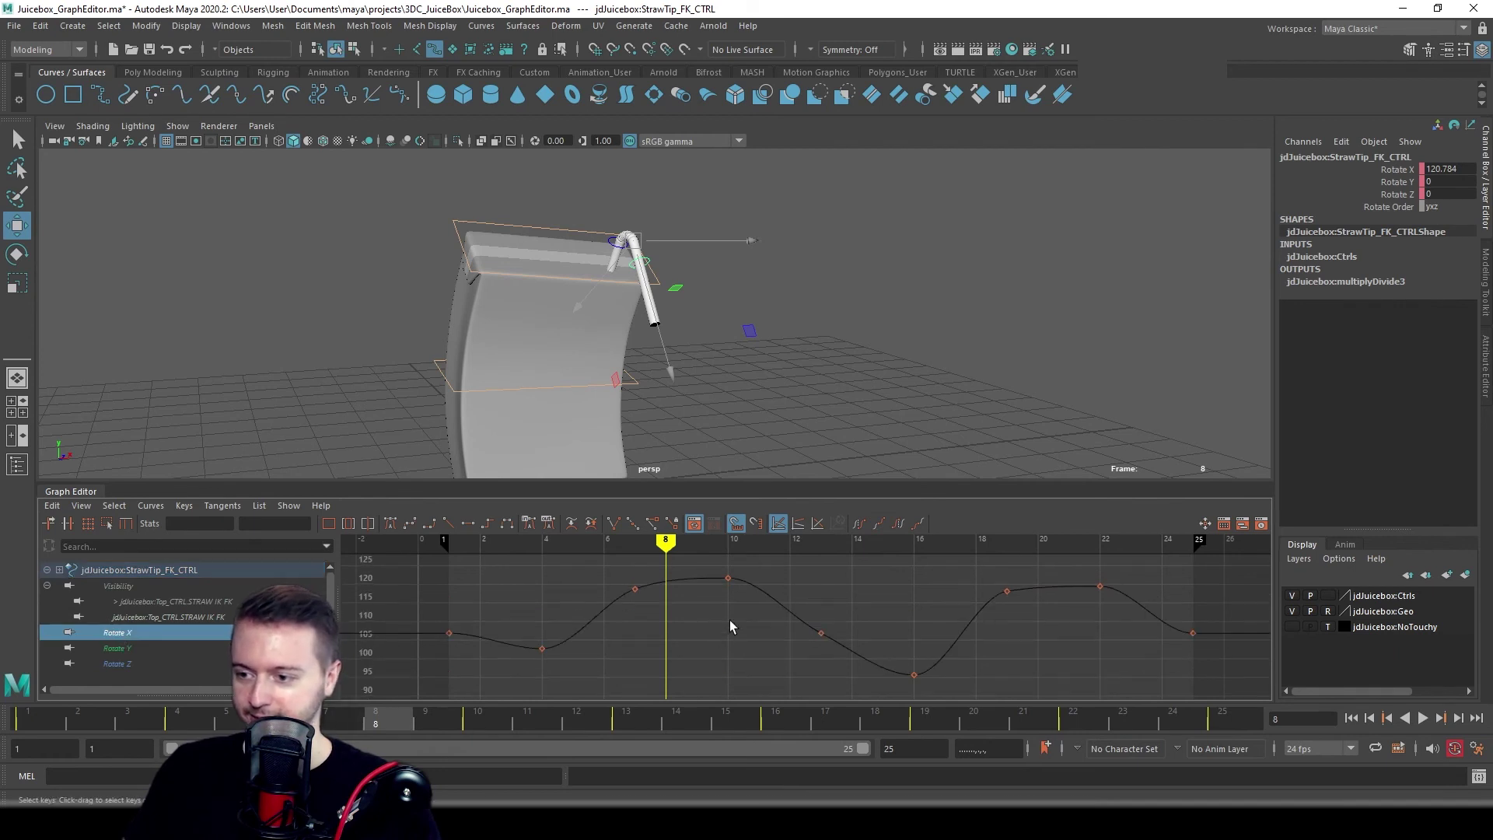
{"action": "right_click_drag", "start_coordinate": [748, 623], "coordinate": [690, 626], "text": "alt"}
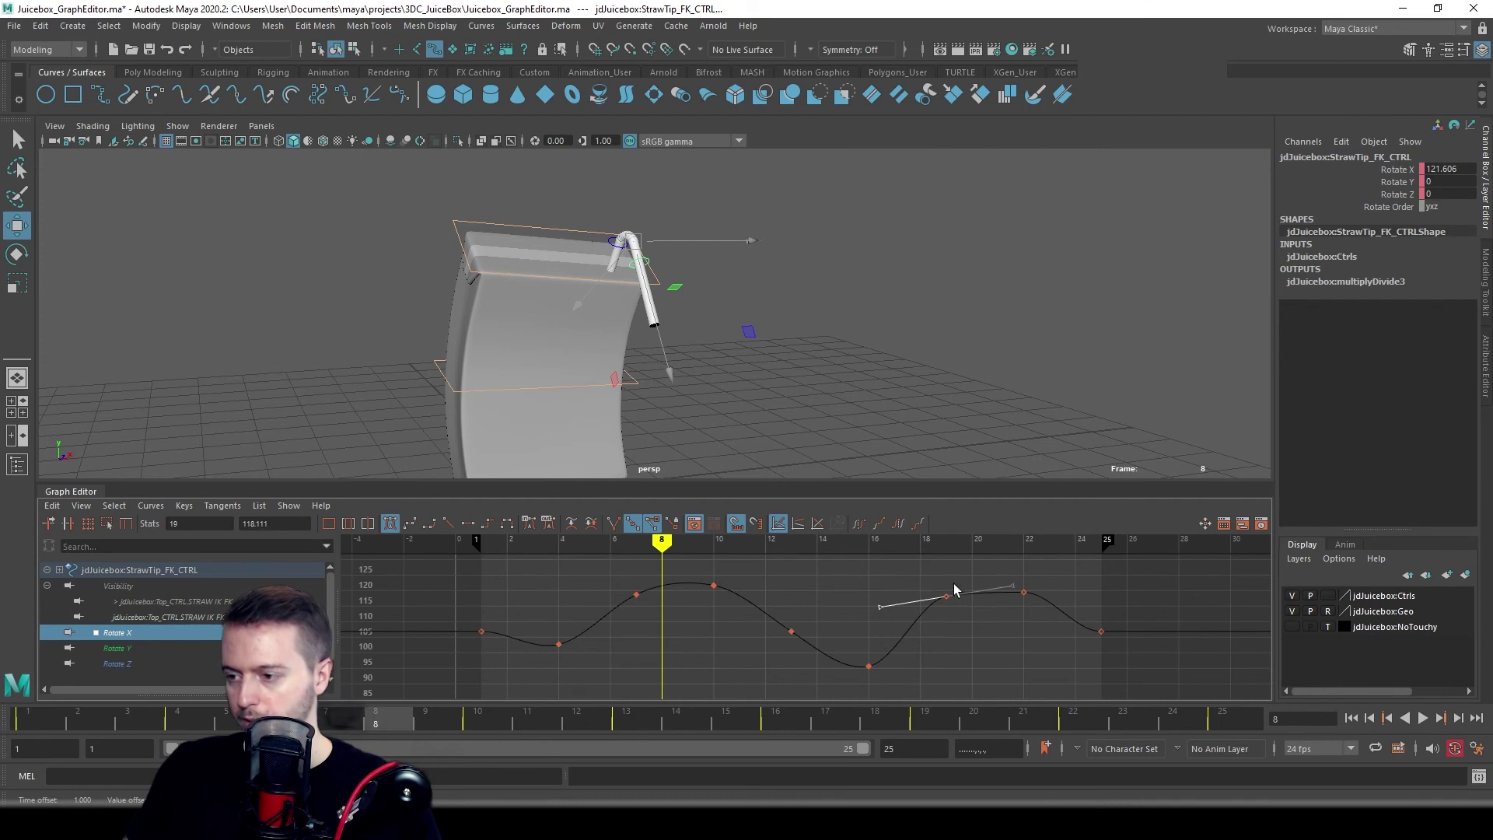
{"action": "left_click", "coordinate": [988, 660]}
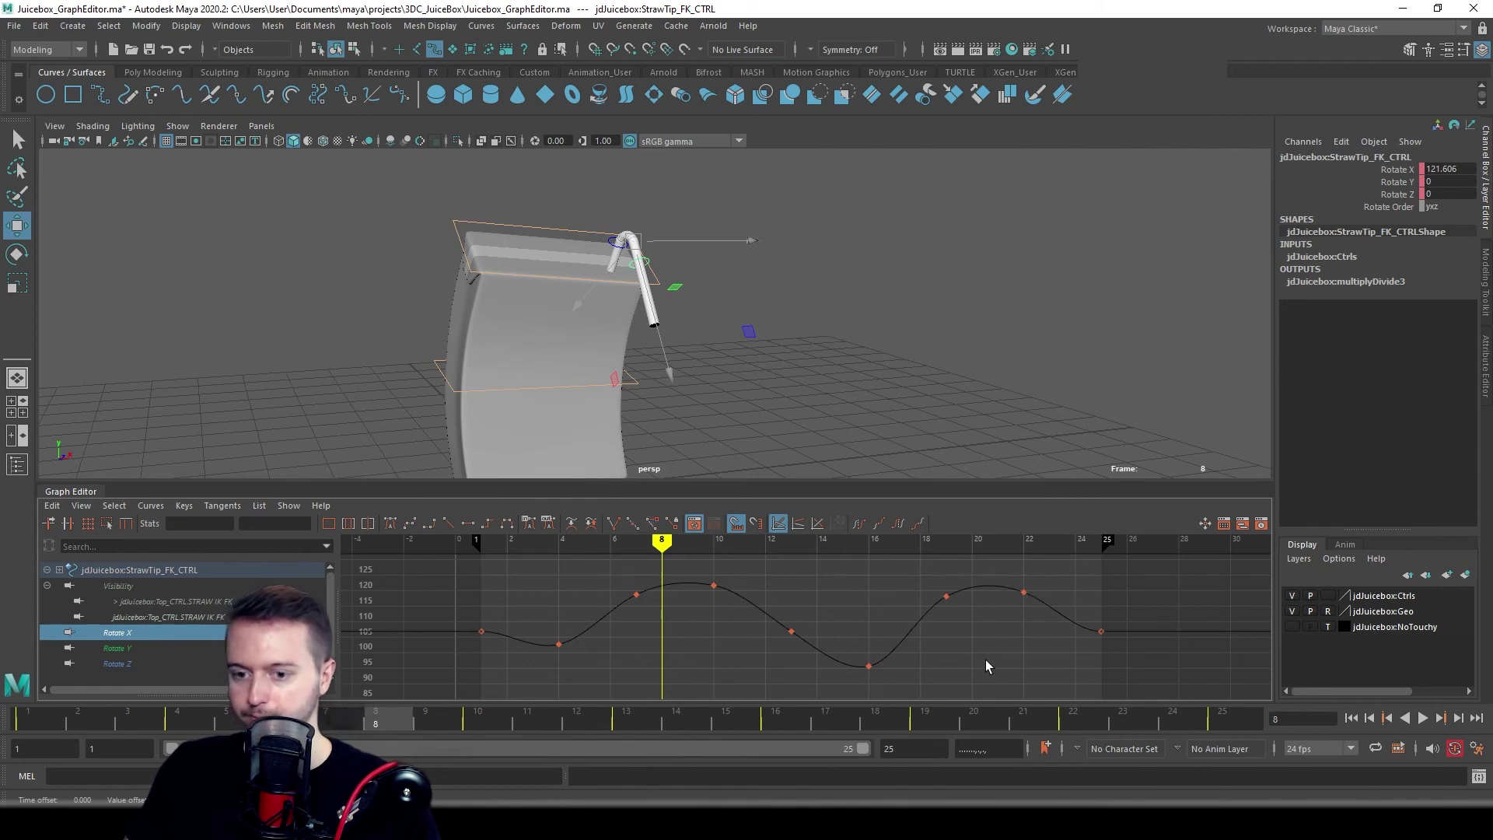
{"action": "left_click", "coordinate": [120, 648]}
{"action": "left_click", "coordinate": [126, 664]}
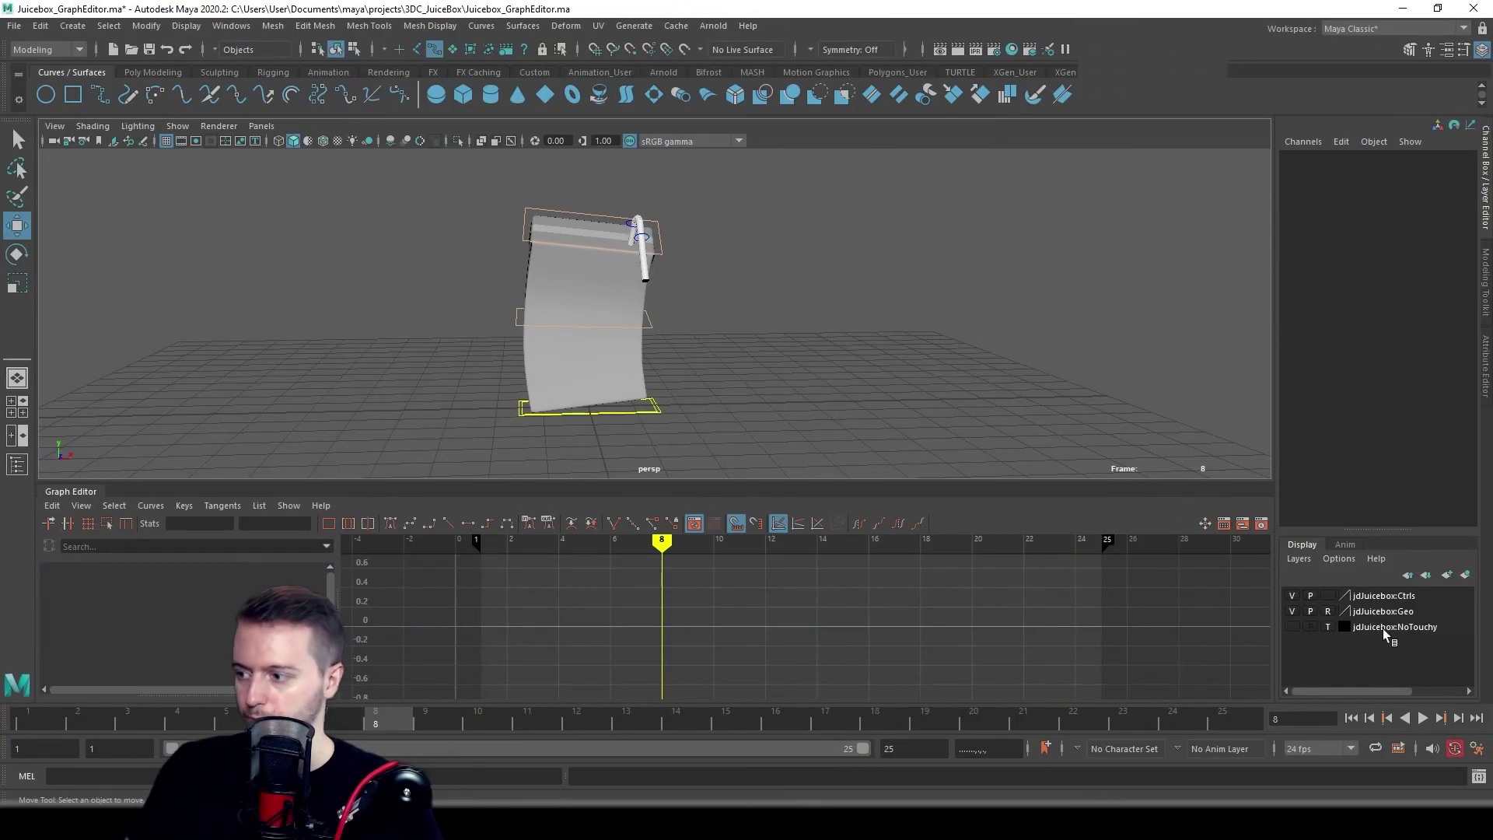
- Loop the walk cycle playback and tumble the viewport camera to a lower angle
{"action": "left_click", "coordinate": [1423, 718]}
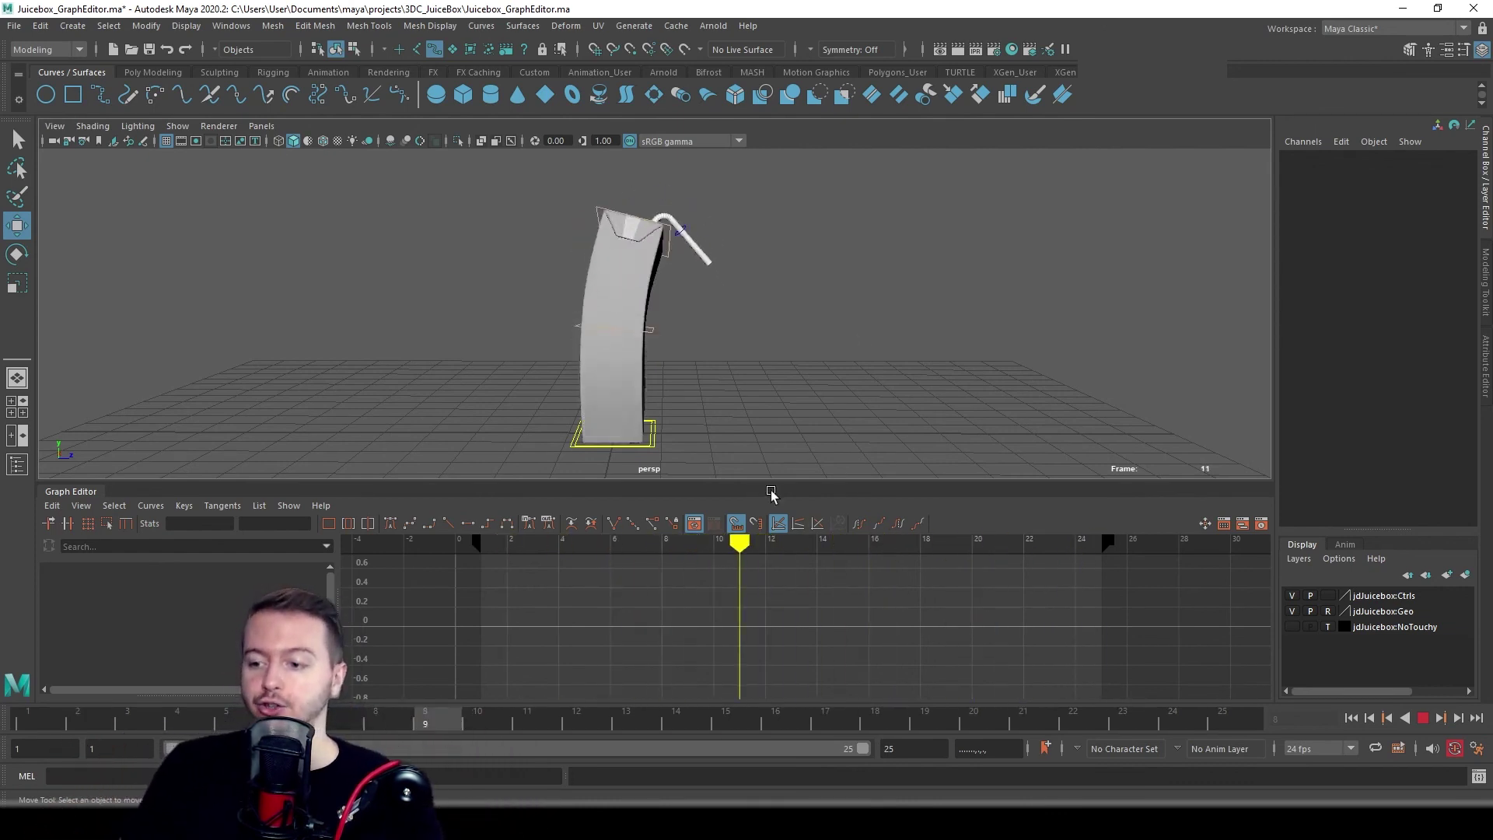
{"action": "left_click_drag", "start_coordinate": [753, 360], "coordinate": [638, 315], "text": "alt"}
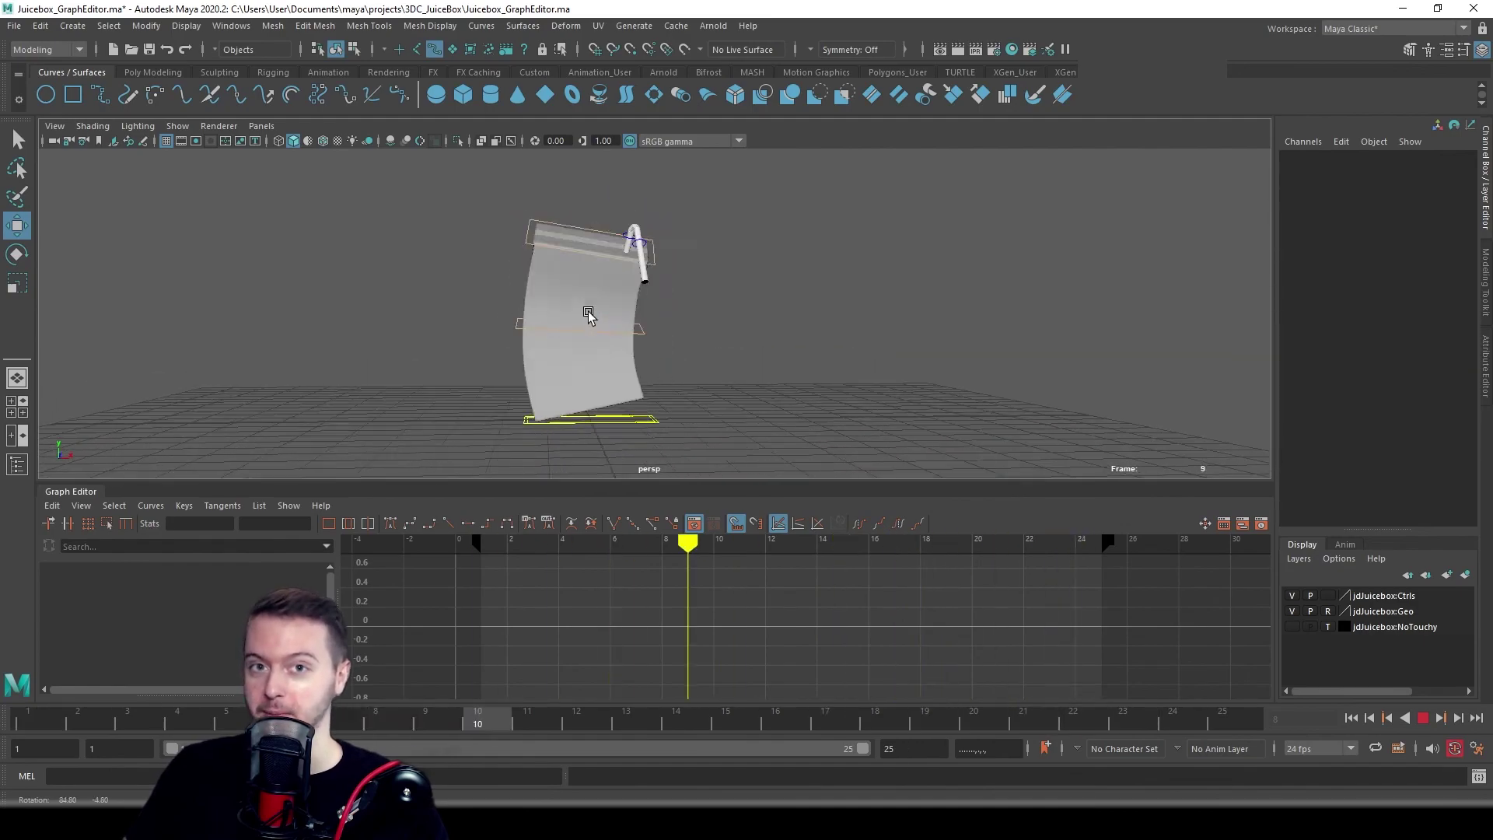